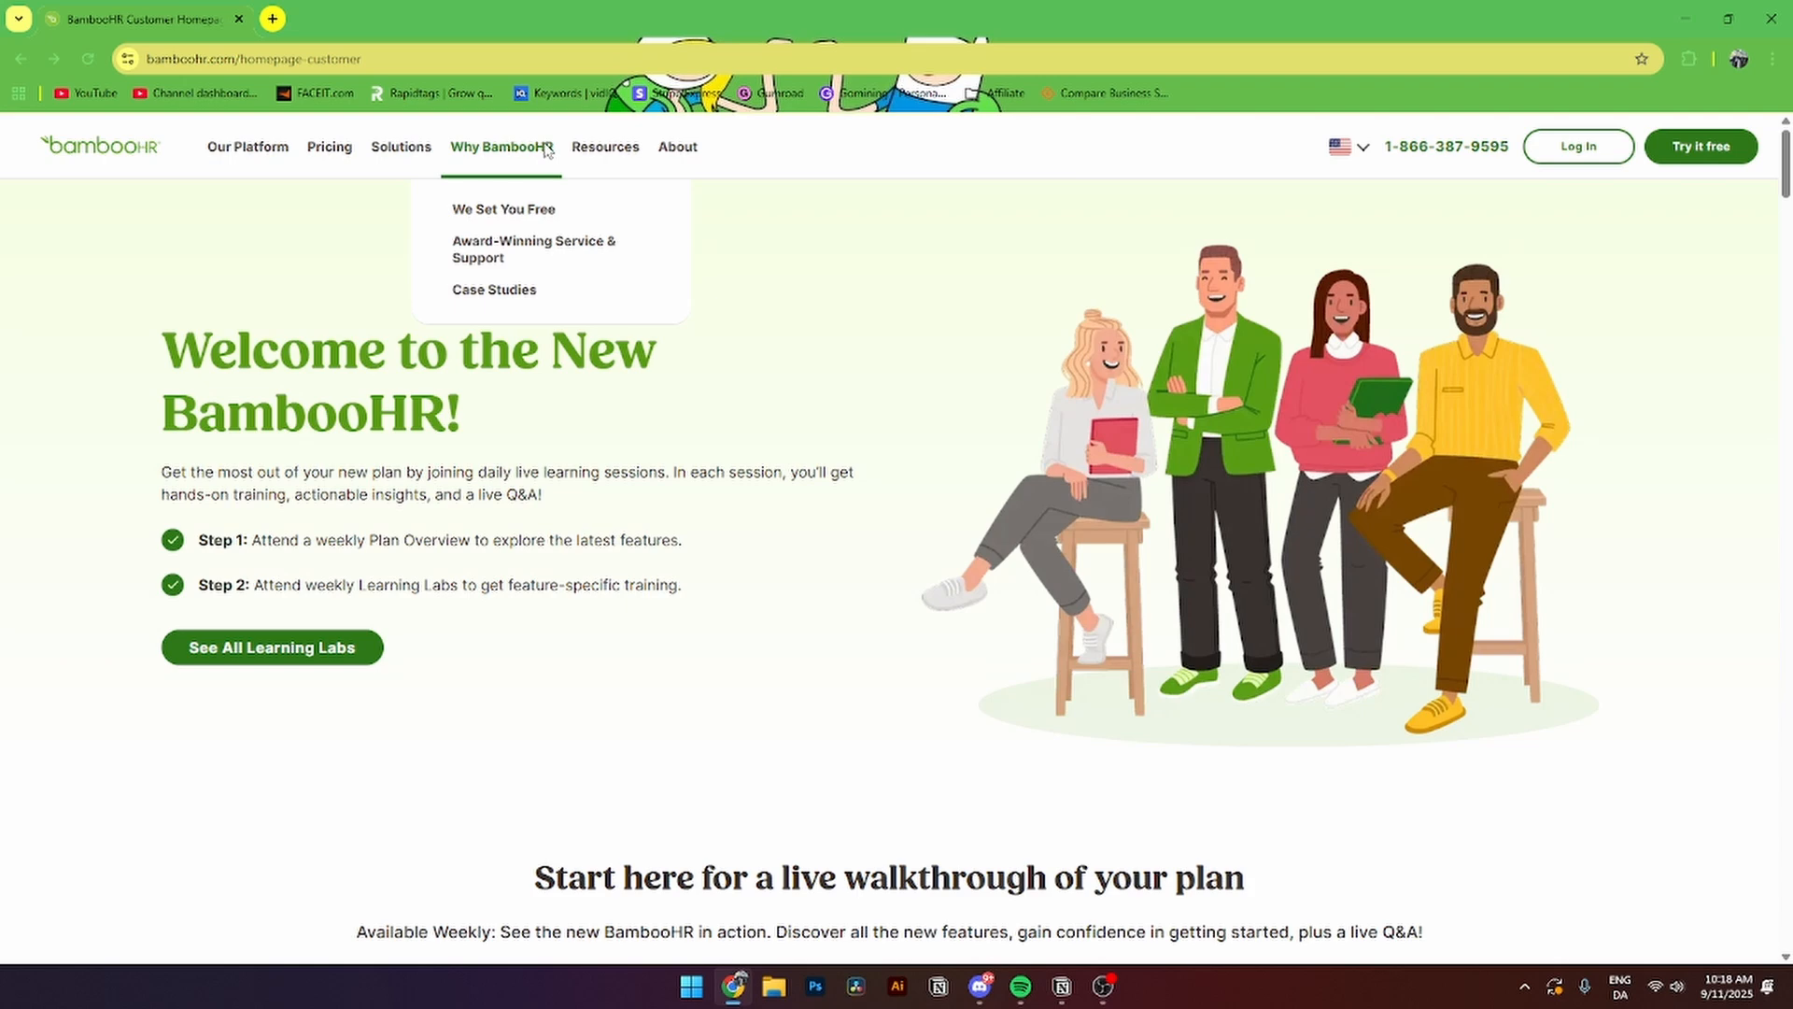
- Start a free trial, paste a corrected work email over the old one, and submit the sign-up form
mouse_move(605, 149)
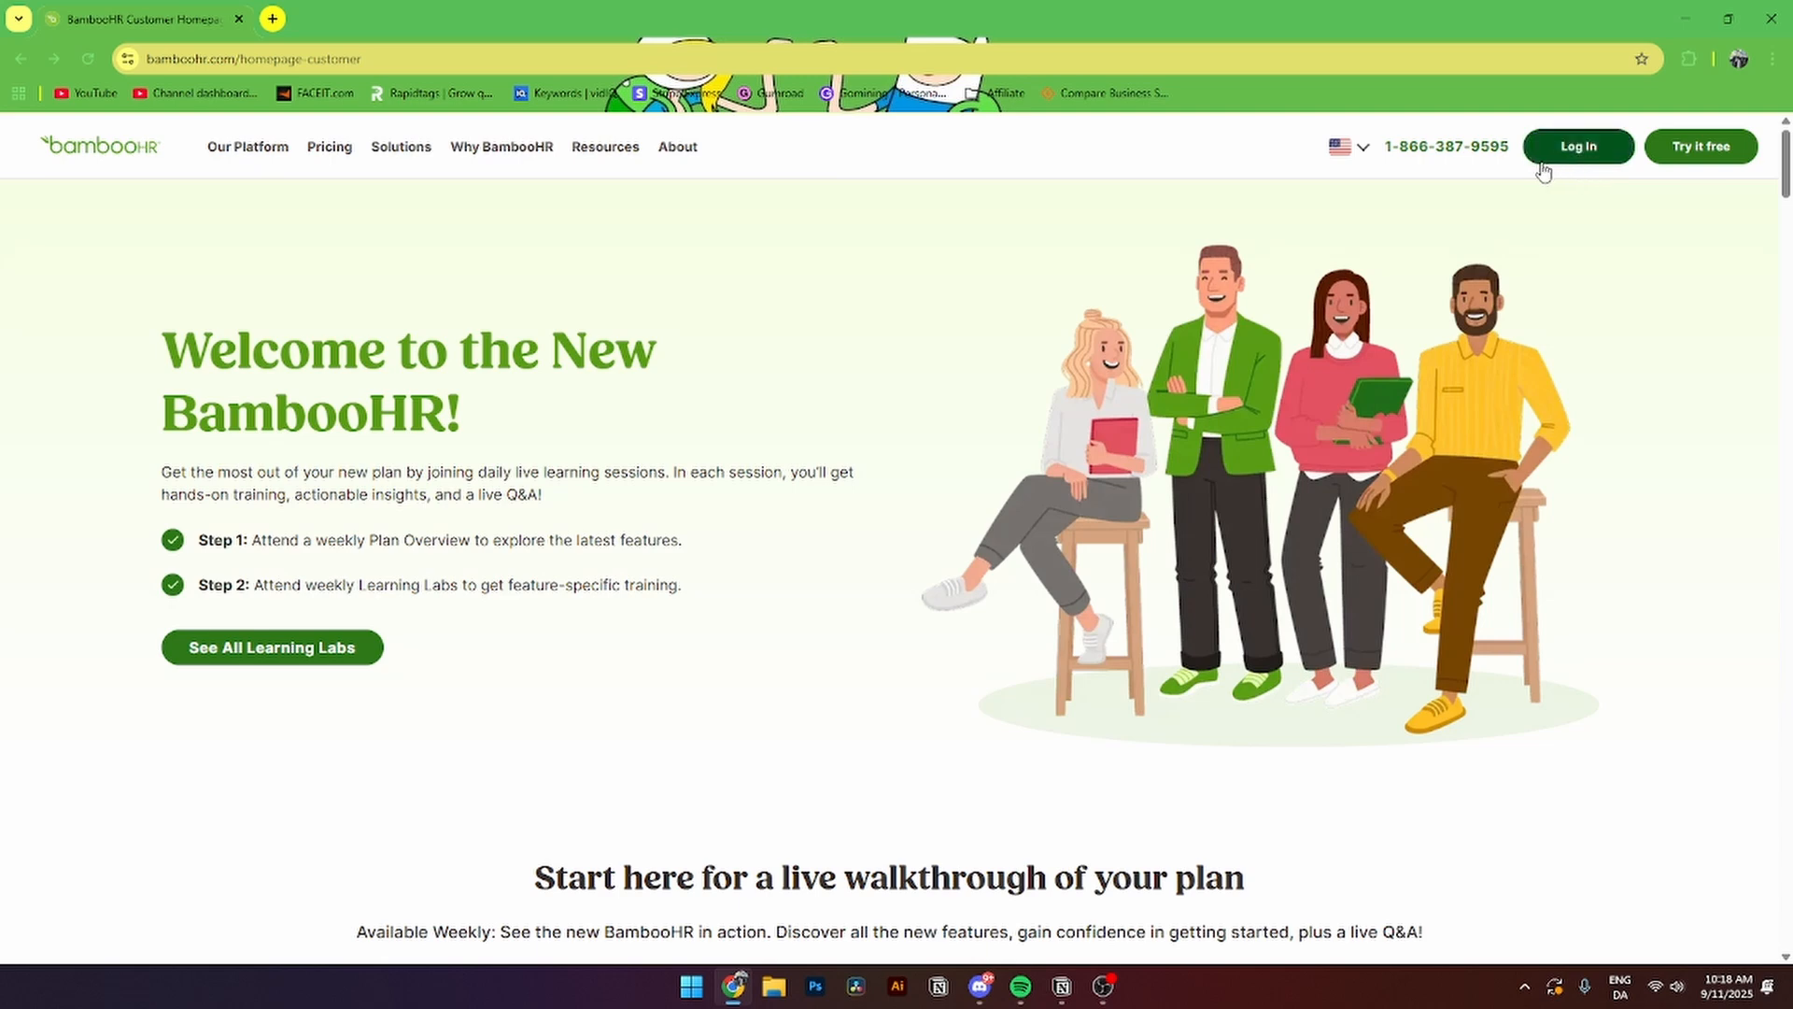
click(1688, 149)
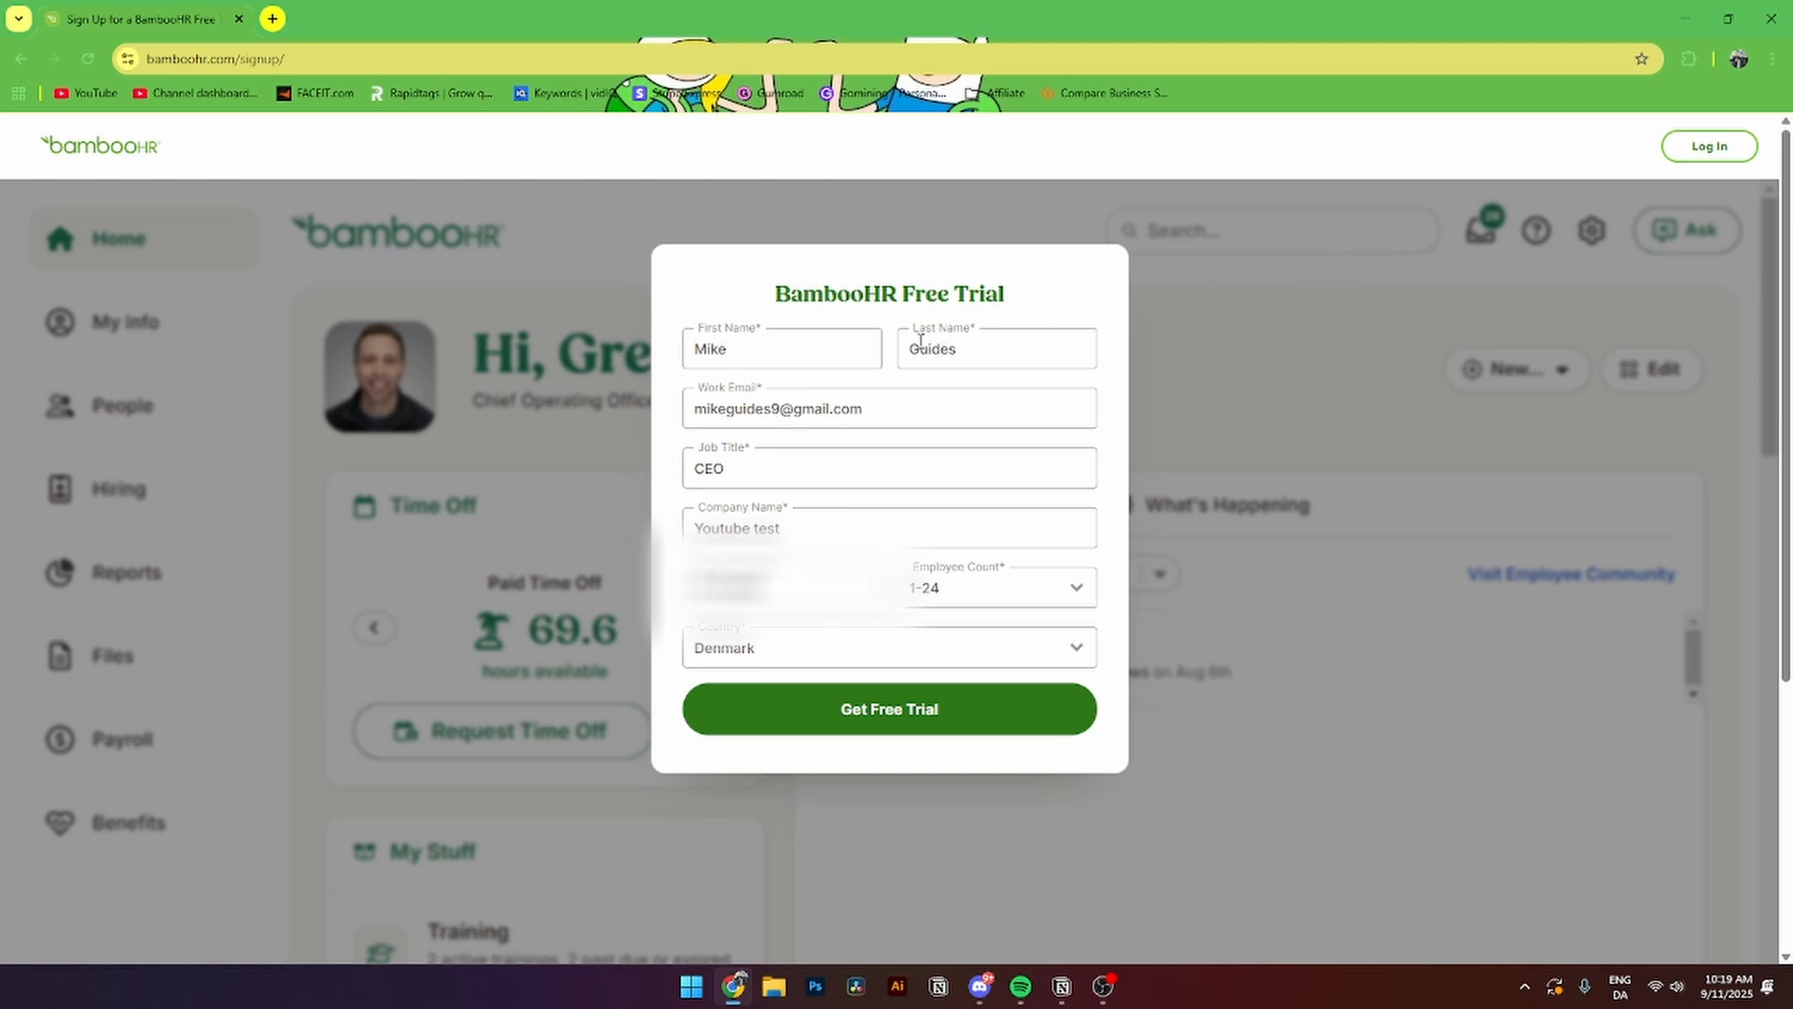
drag(906, 398, 676, 419)
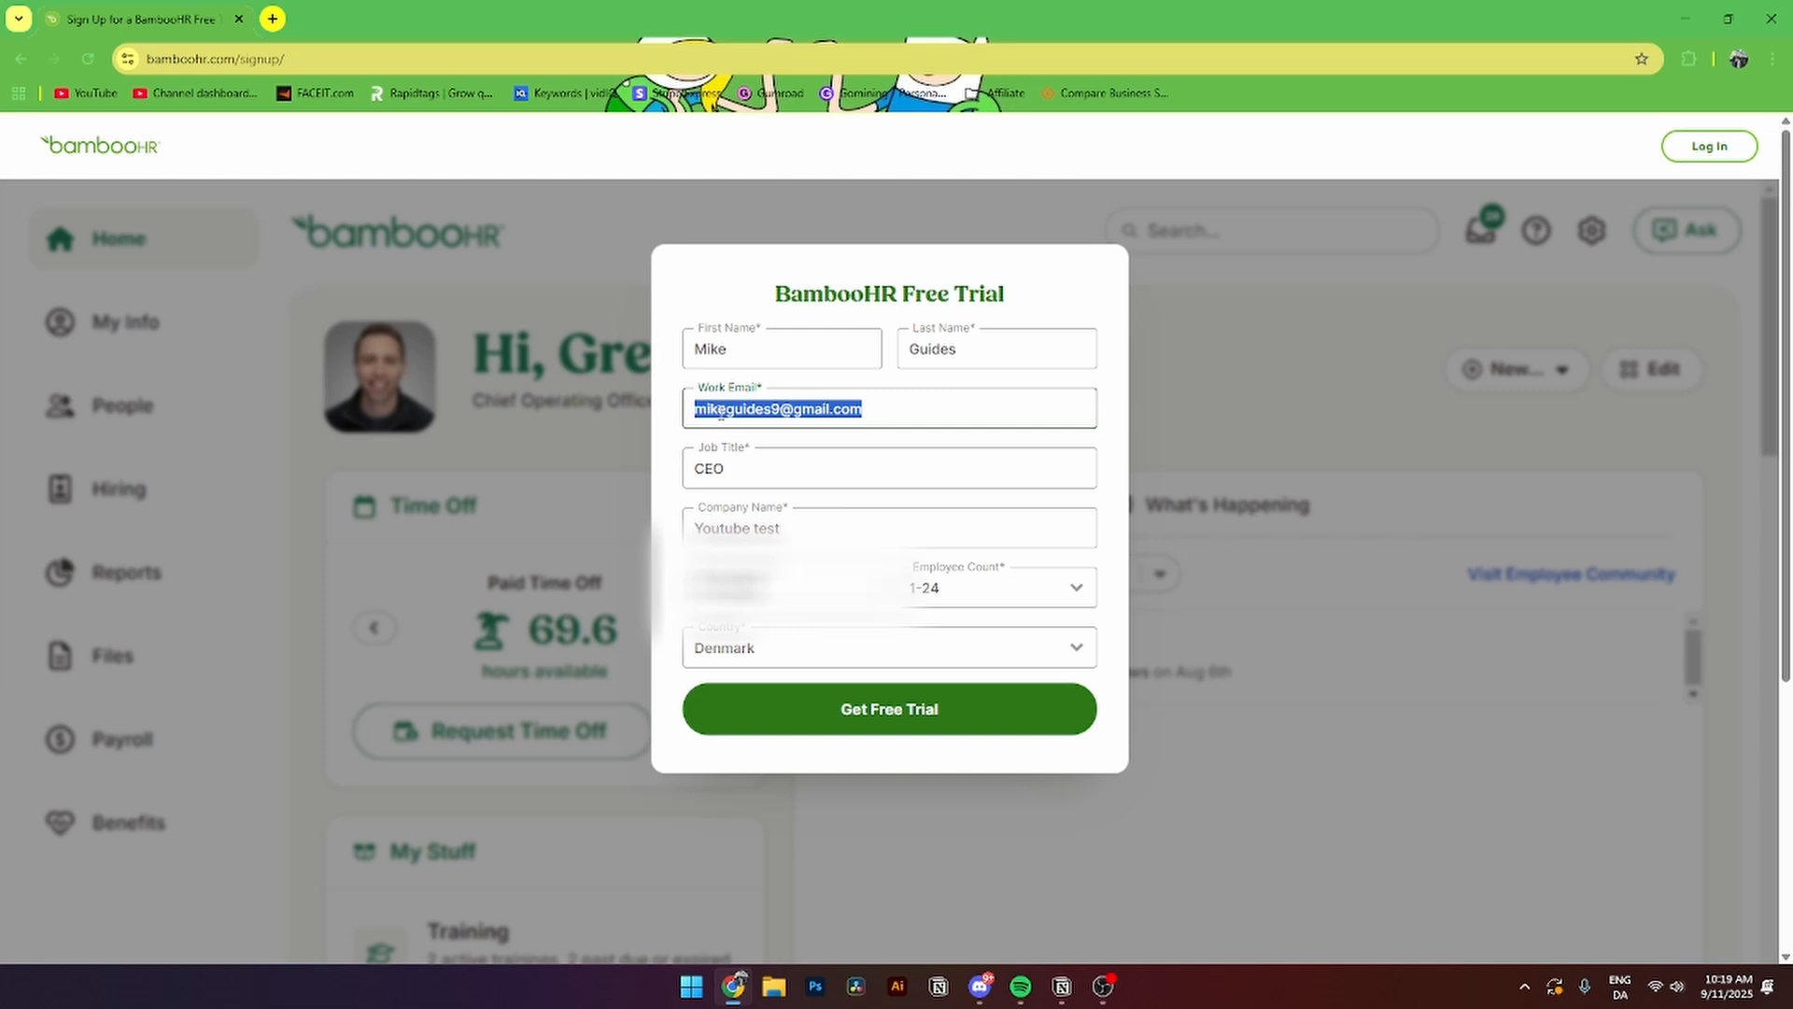
key(ctrl+v)
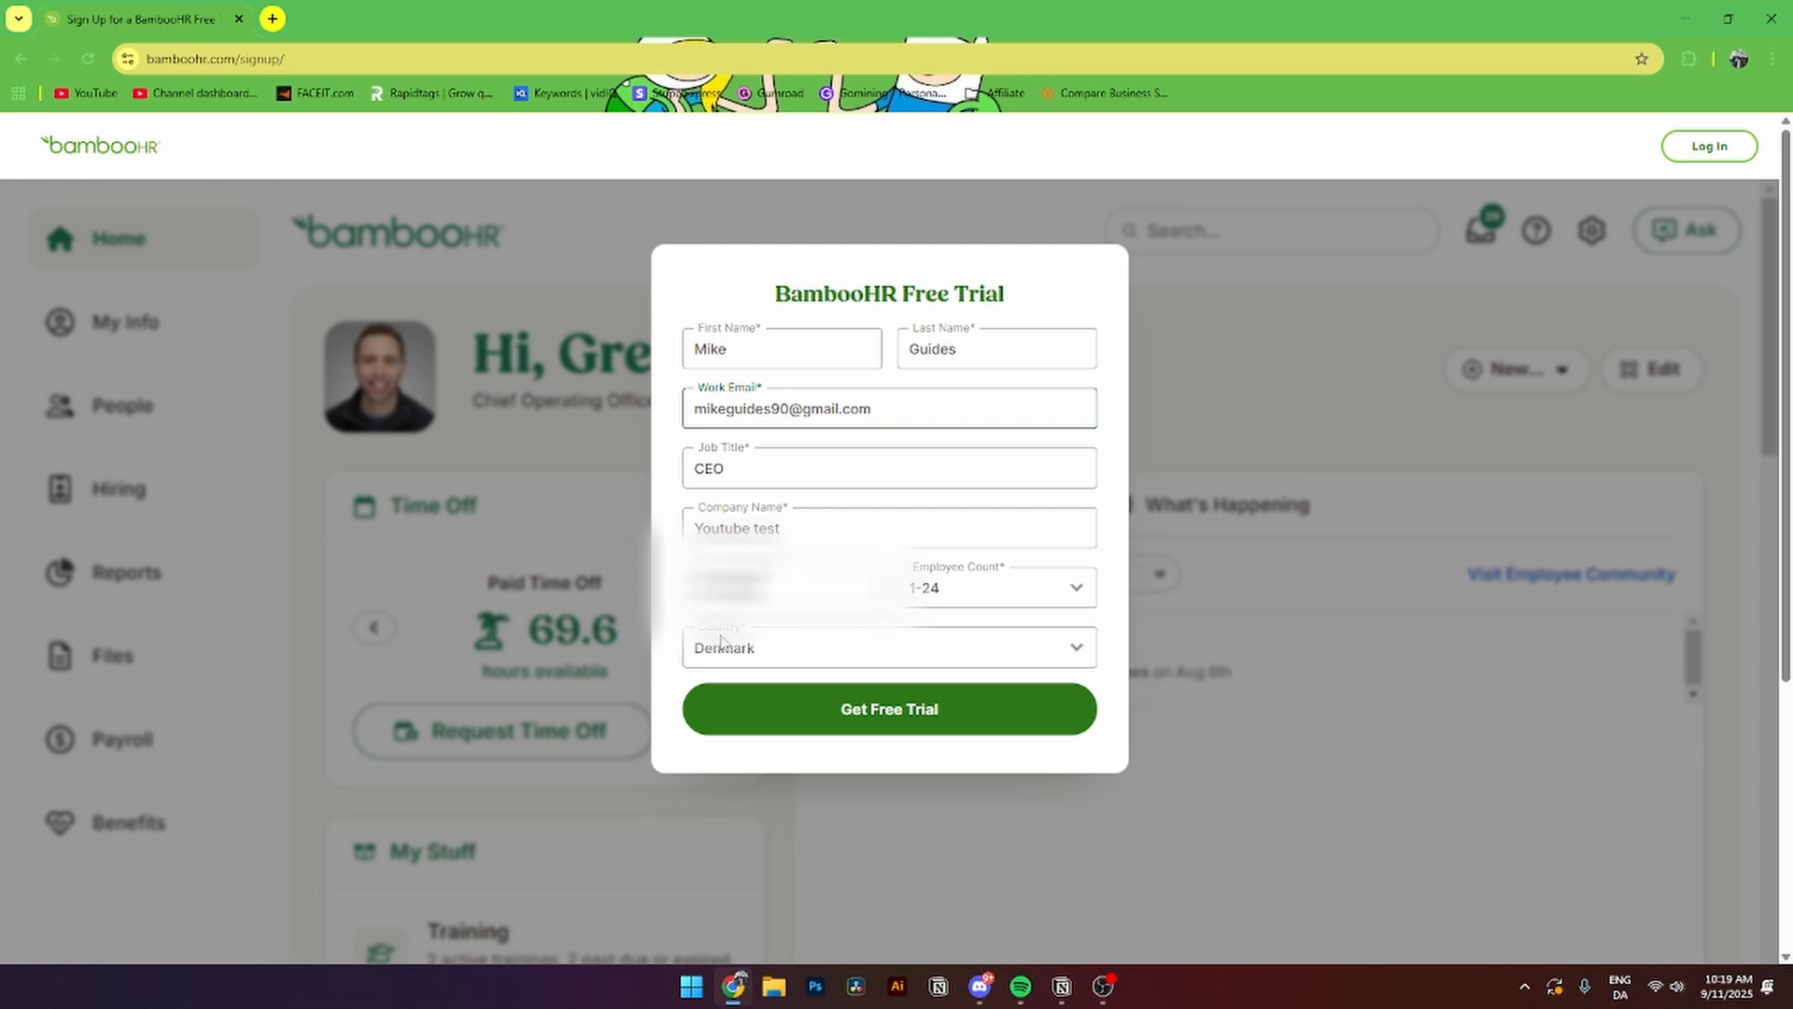
click(880, 720)
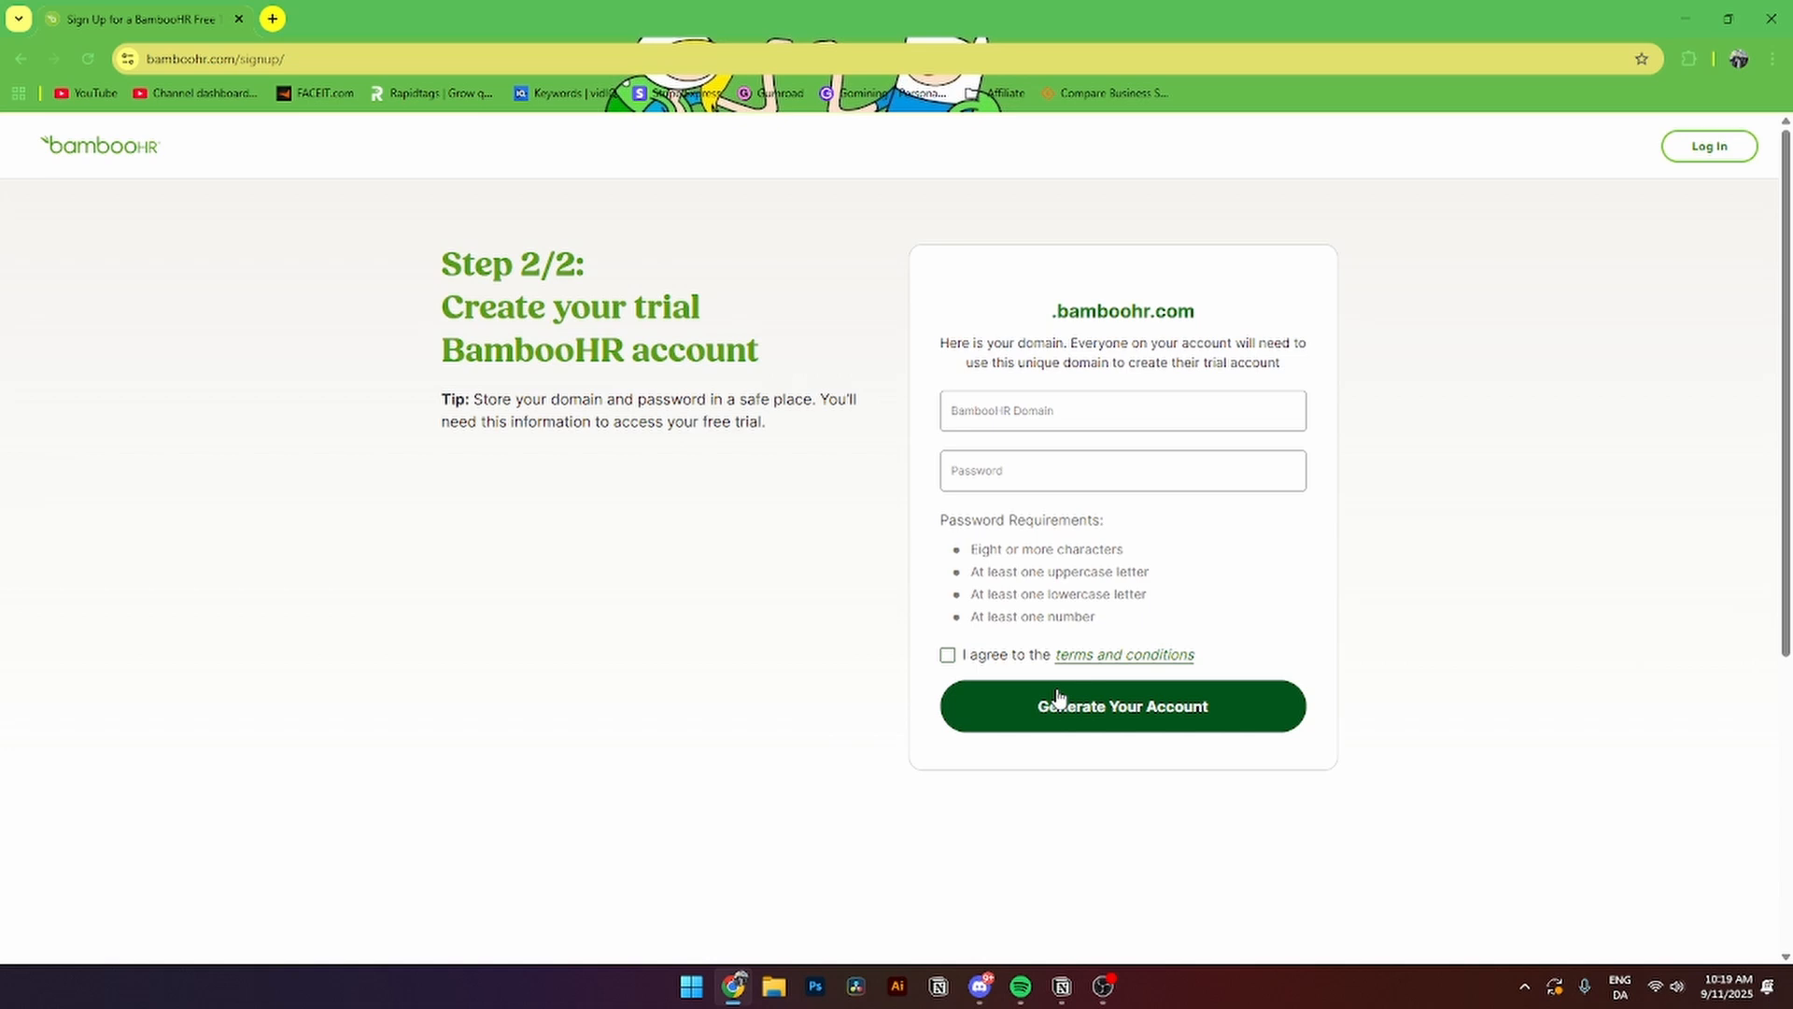
- Generate the trial account with domain 'youtubetest', a password, and the terms accepted
click(1101, 400)
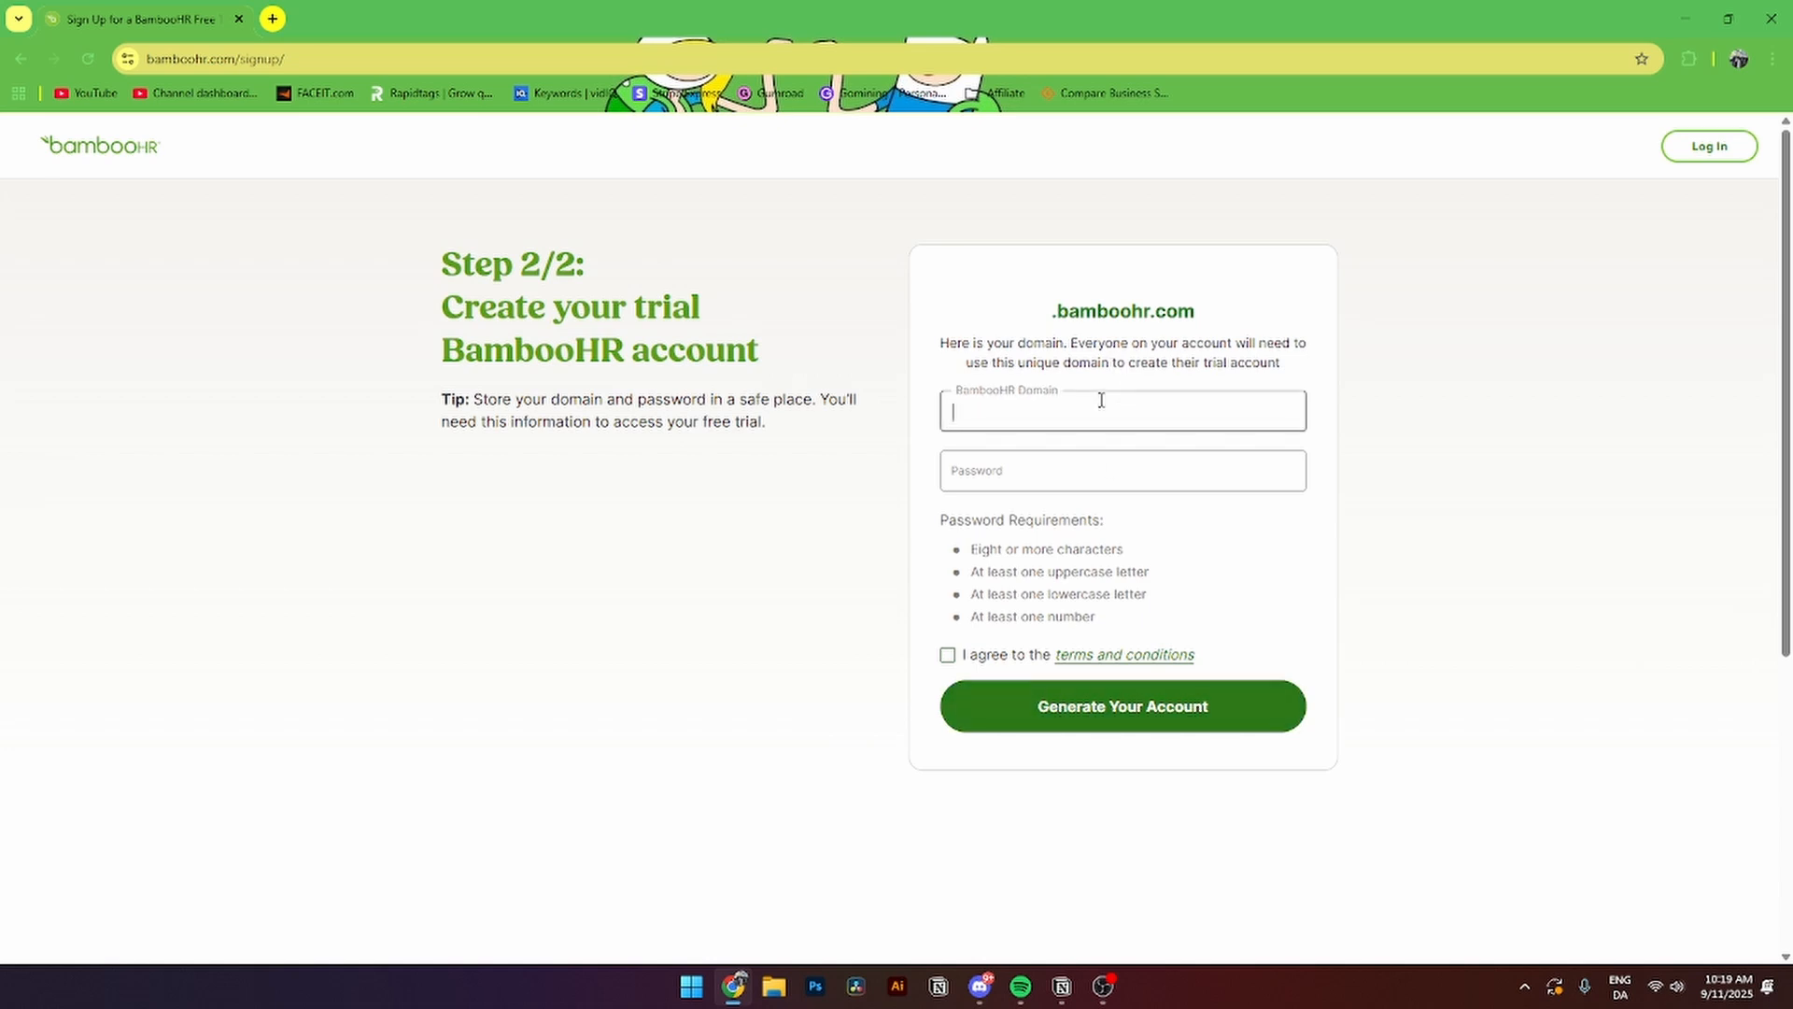
text(youtubetest)
key(Tab)
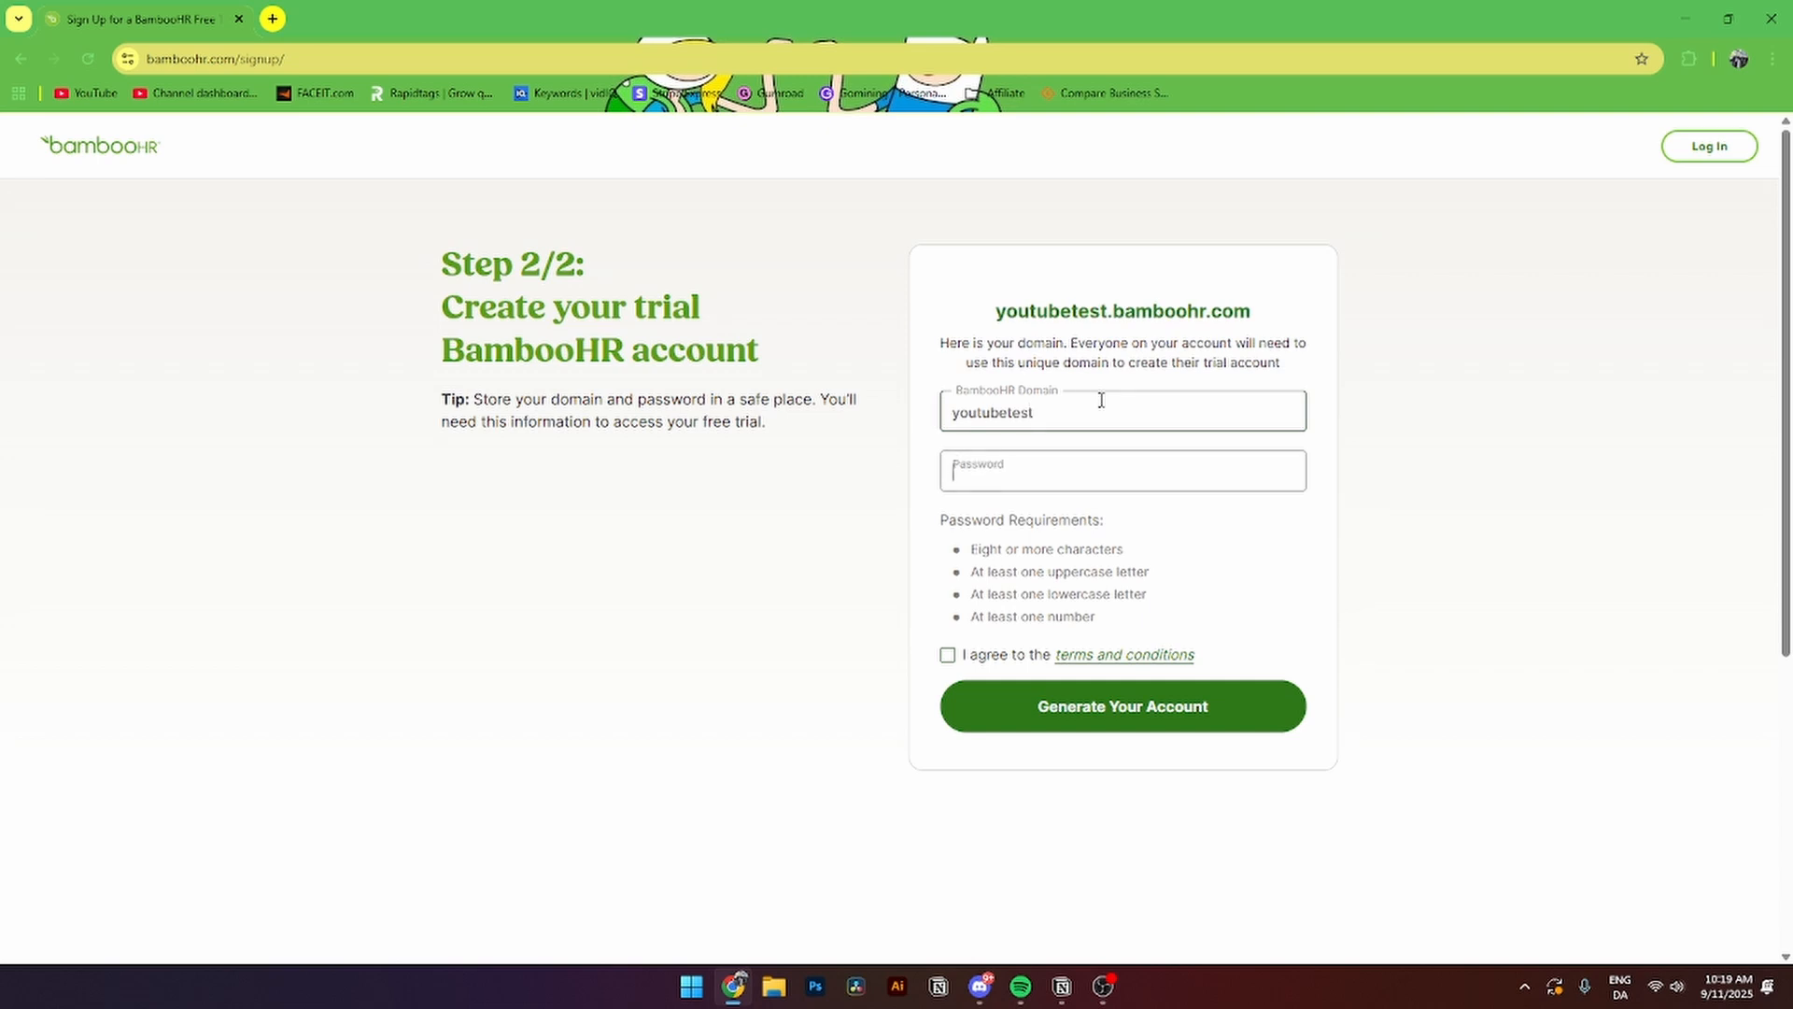
text(••••••••)
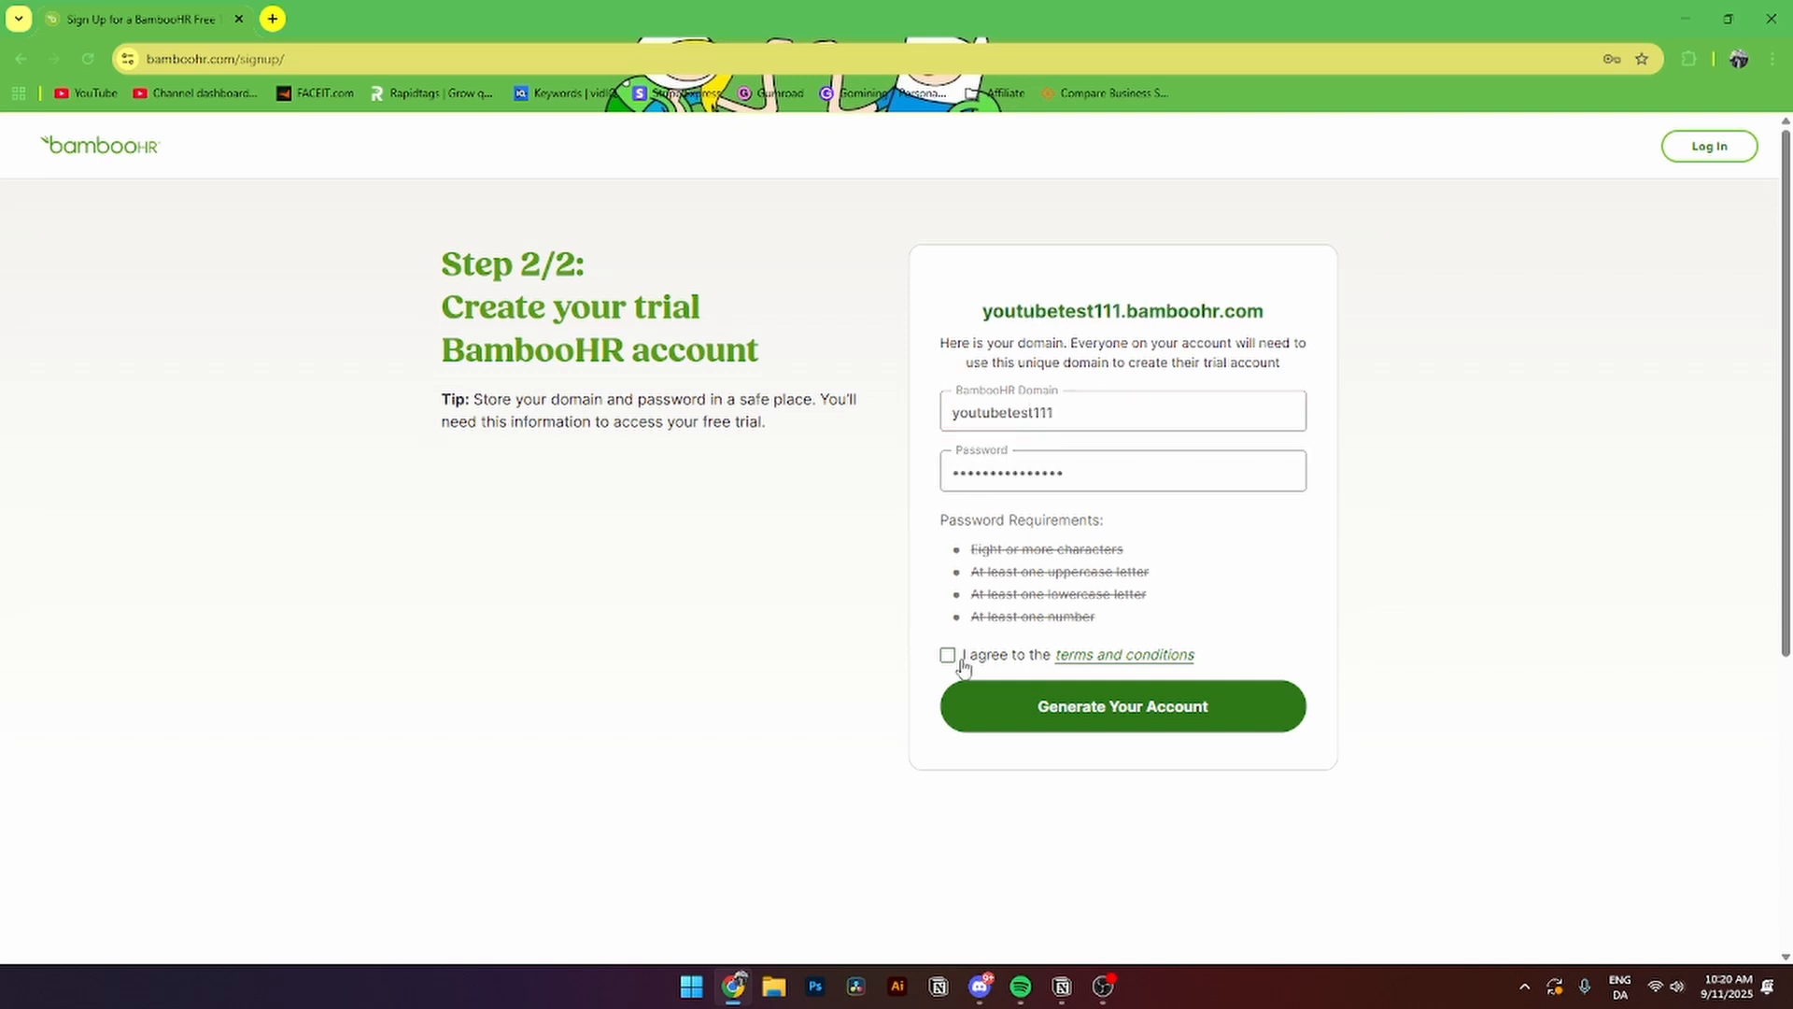
click(947, 655)
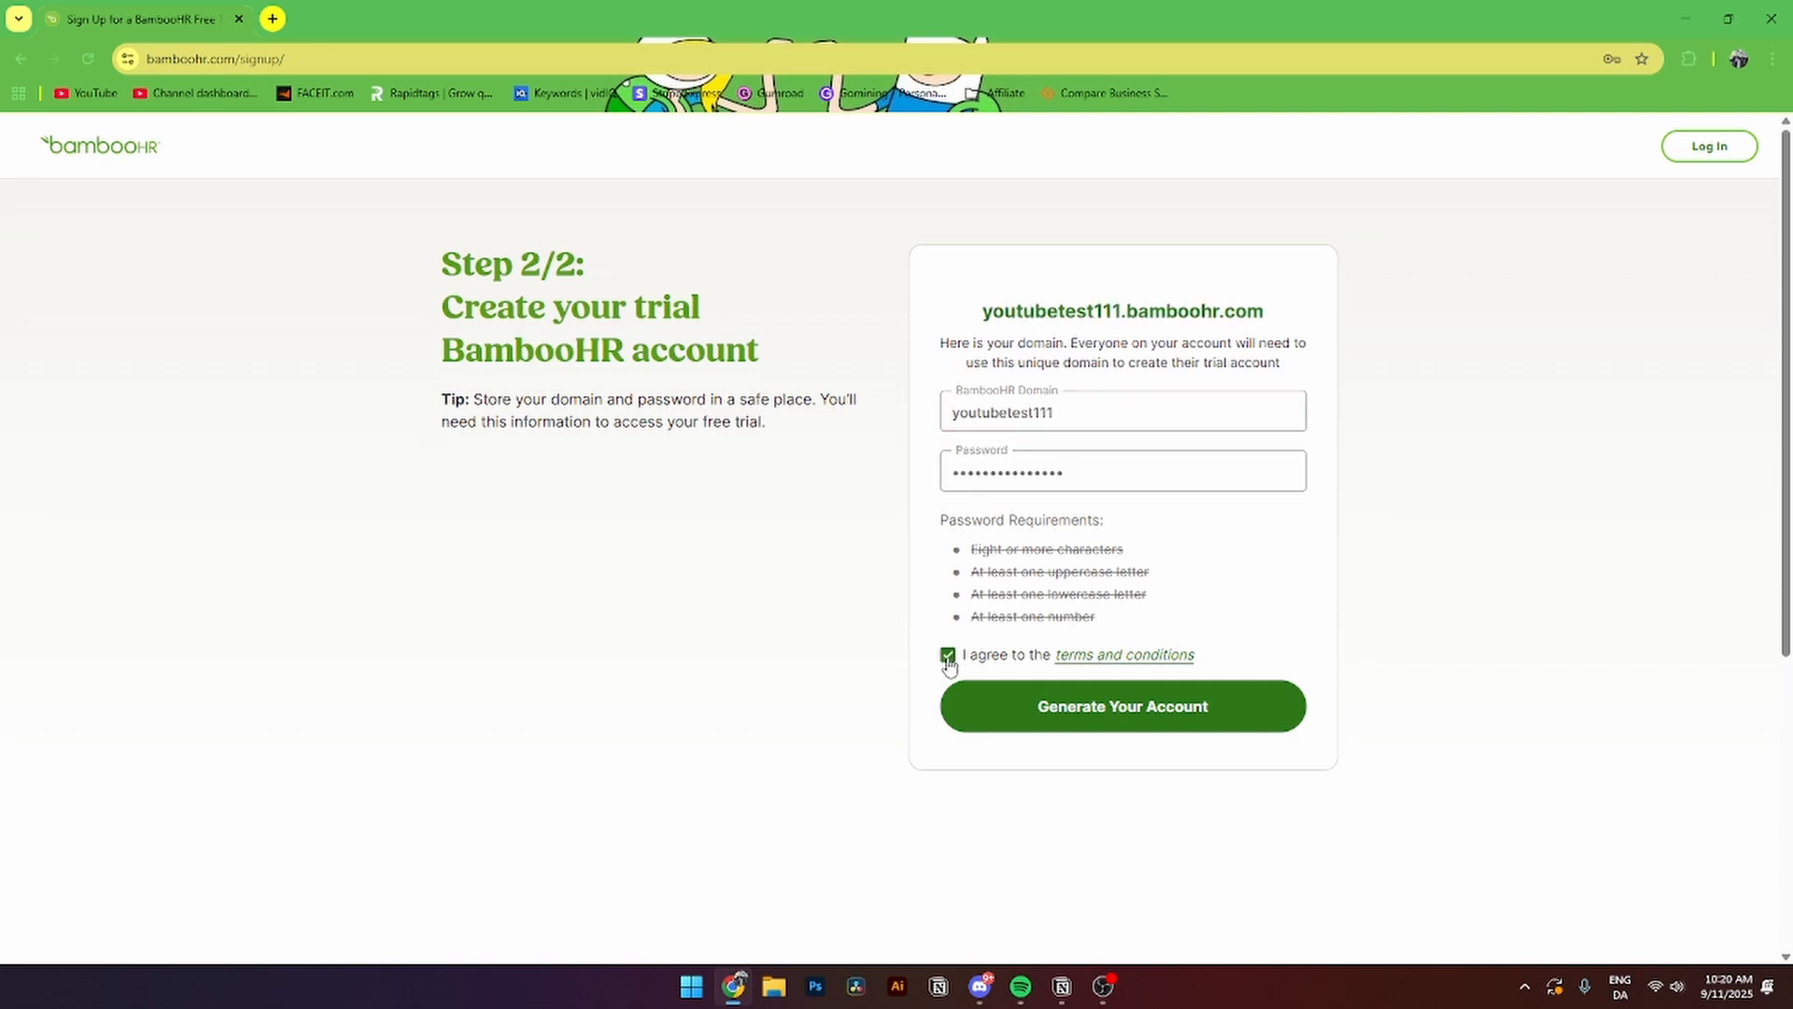
click(1062, 703)
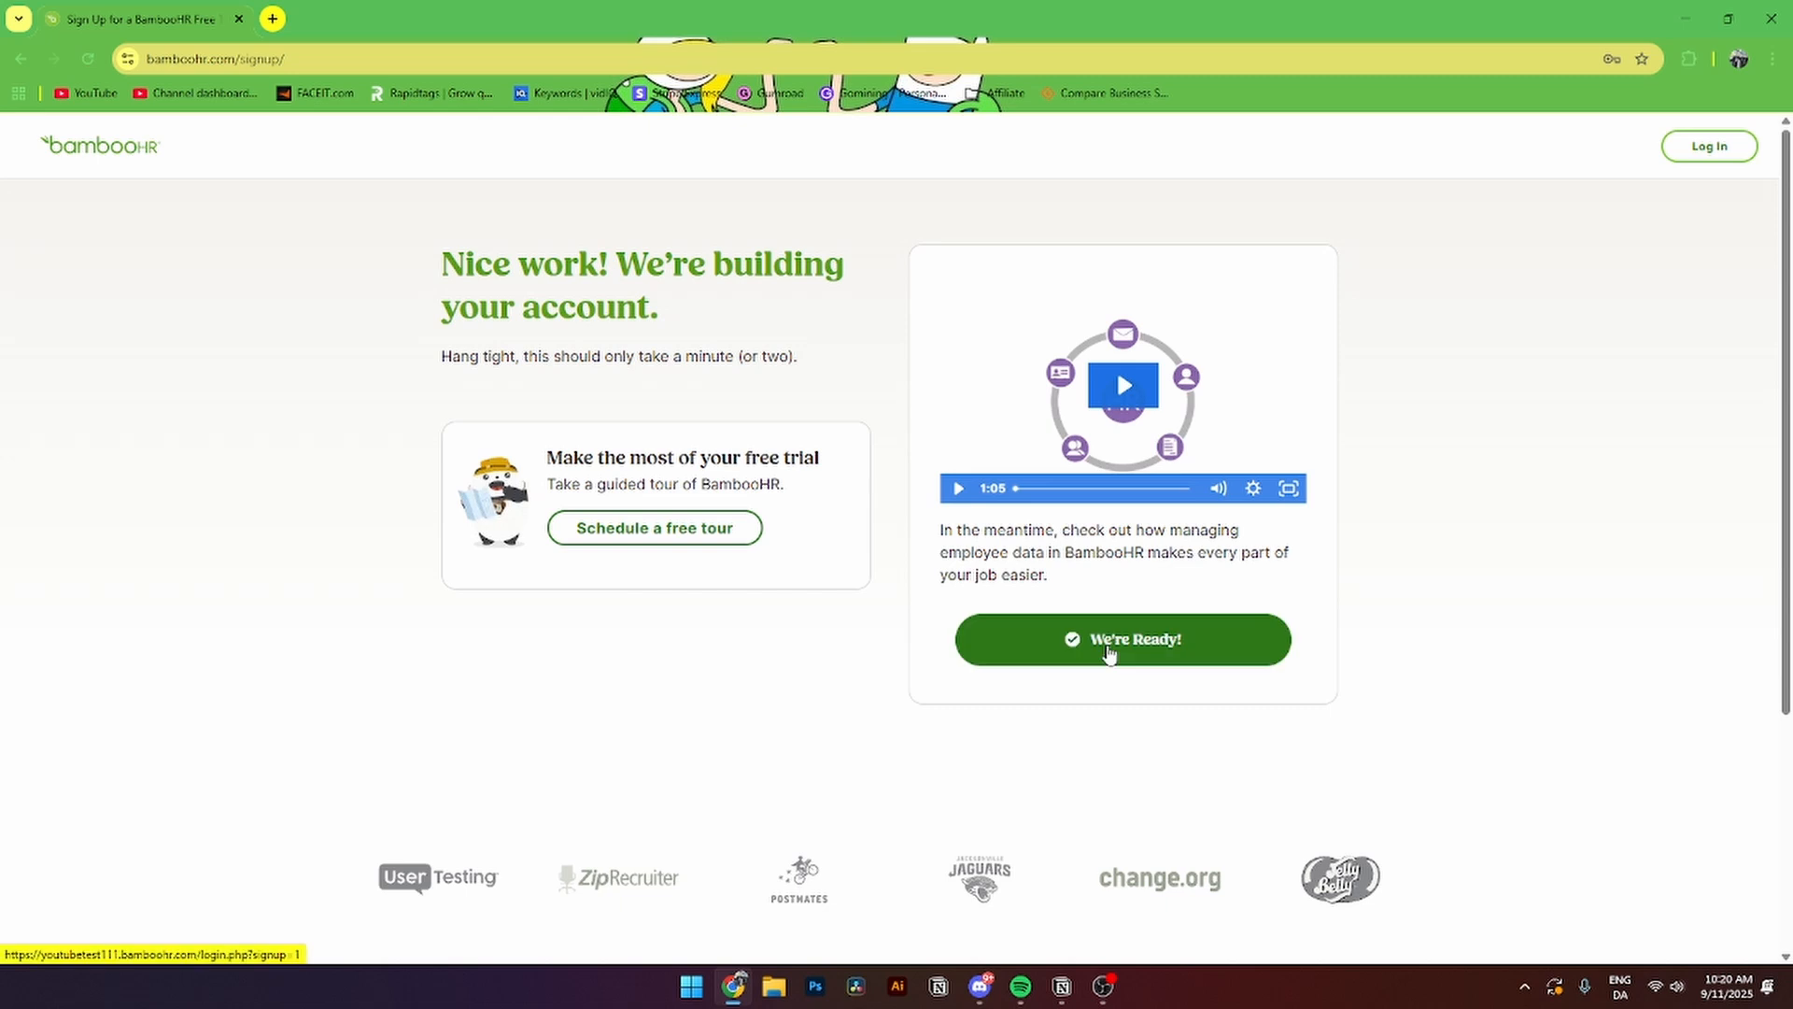
- Log in to the new trial account and decline saving the password in the browser
click(1137, 645)
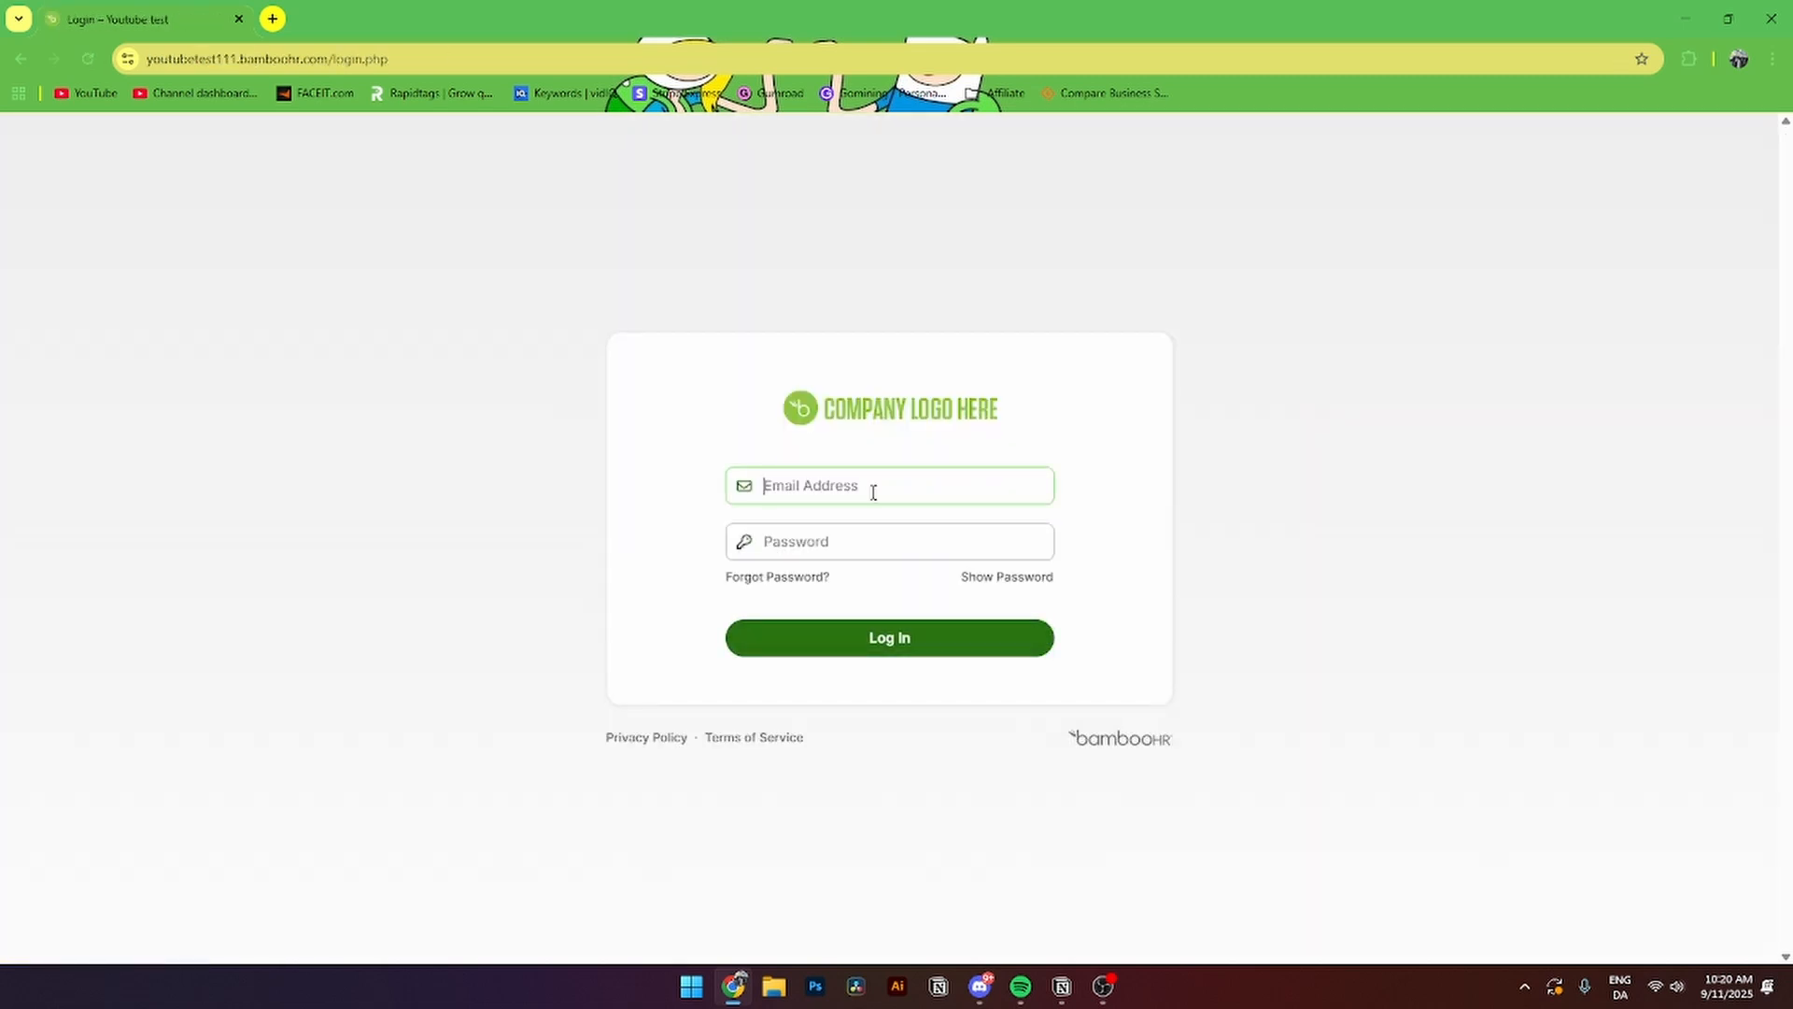
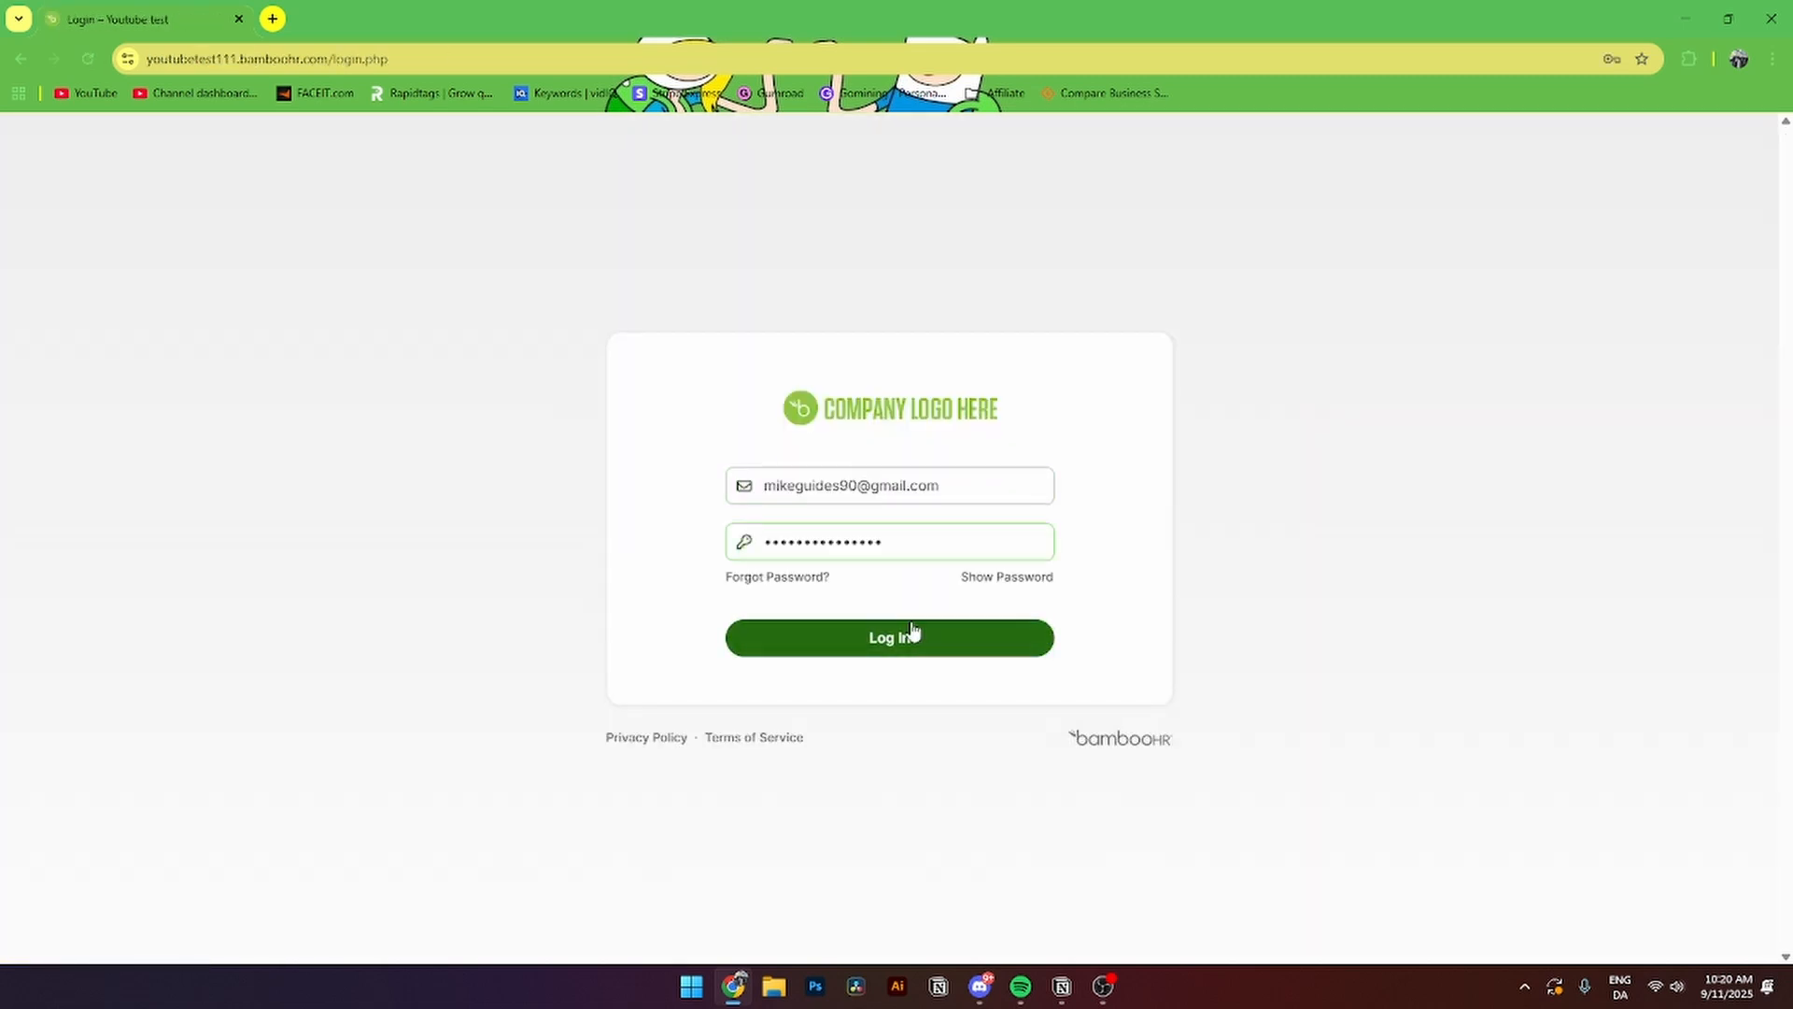
click(912, 628)
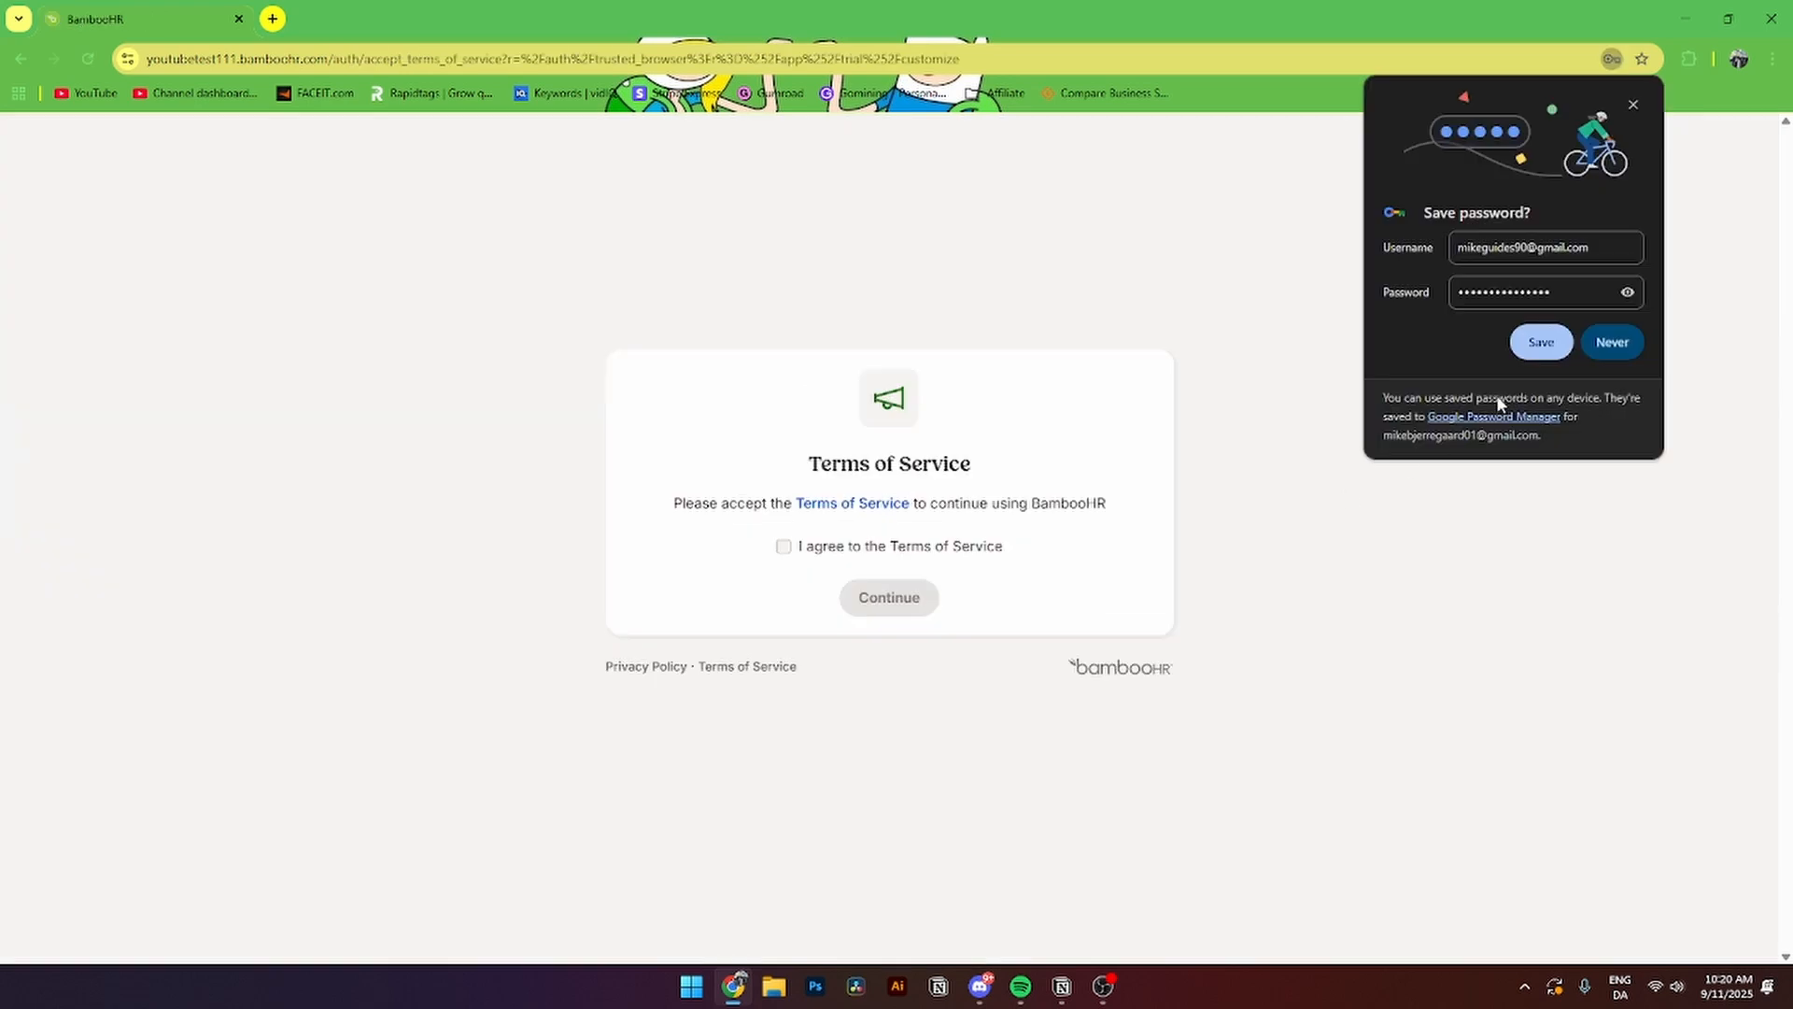
click(1613, 343)
- Accept the Terms of Service, trust this browser, and begin personalizing the account
click(822, 553)
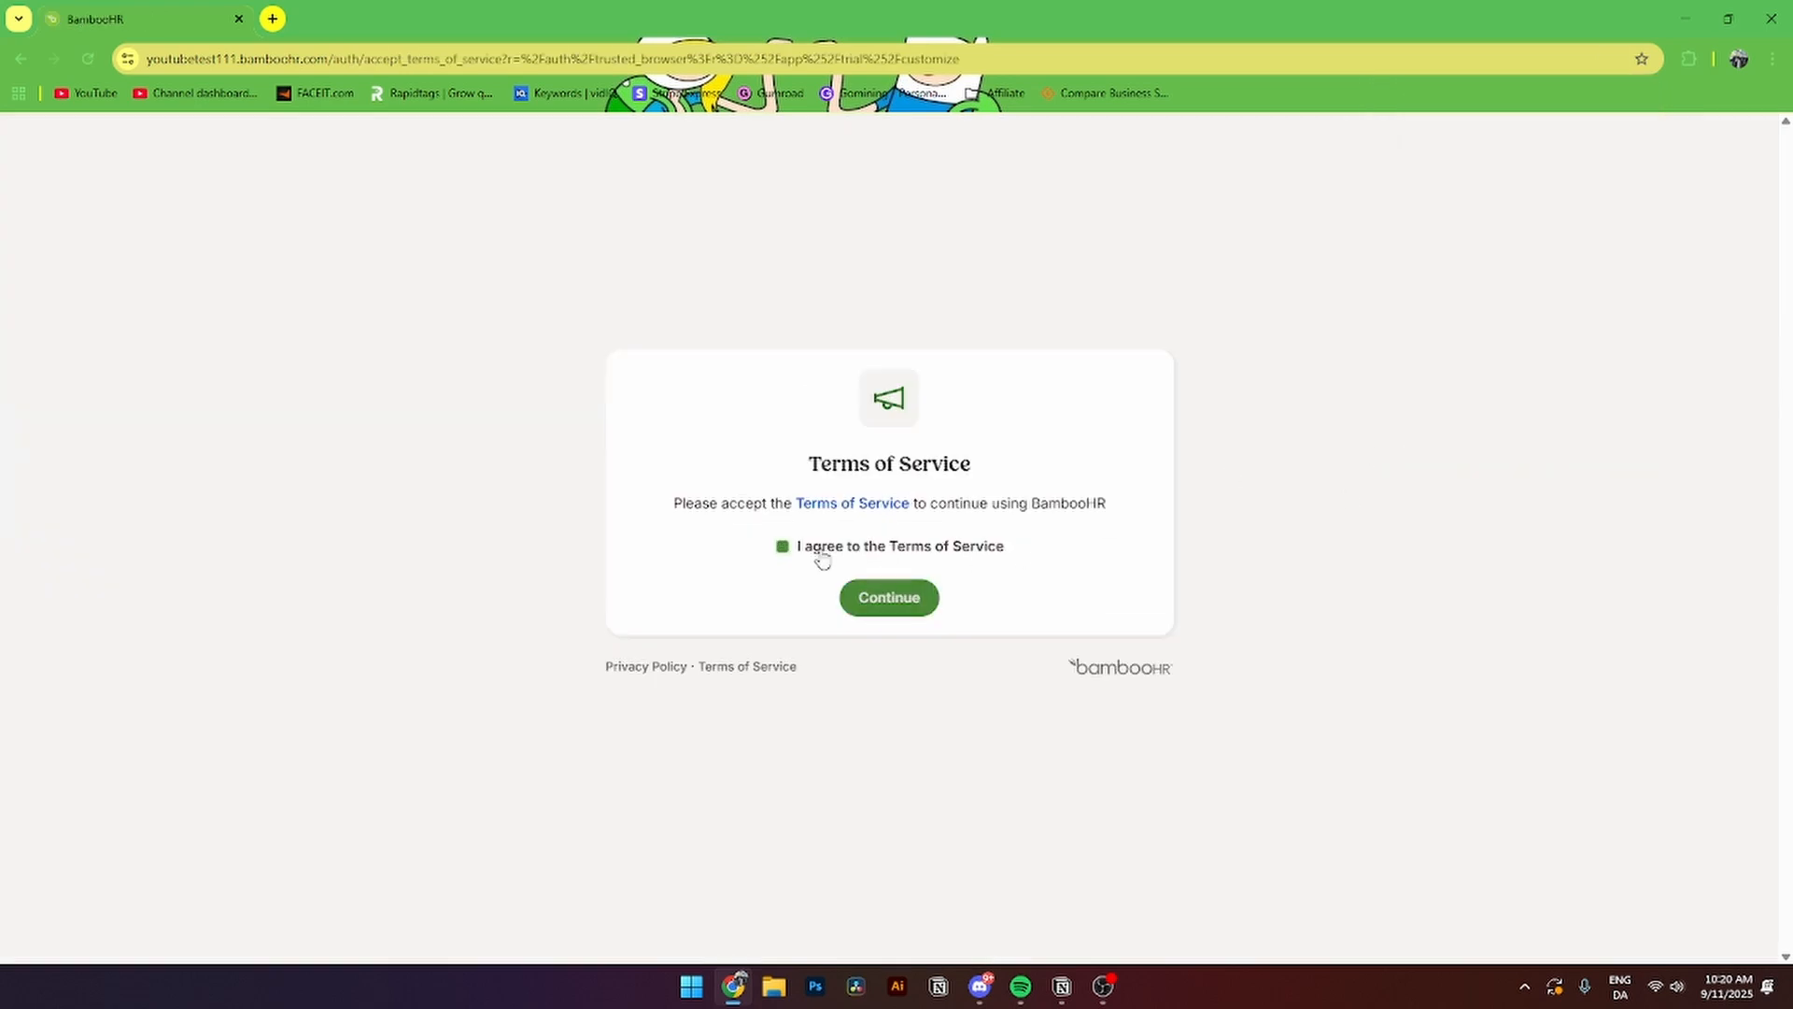
click(890, 602)
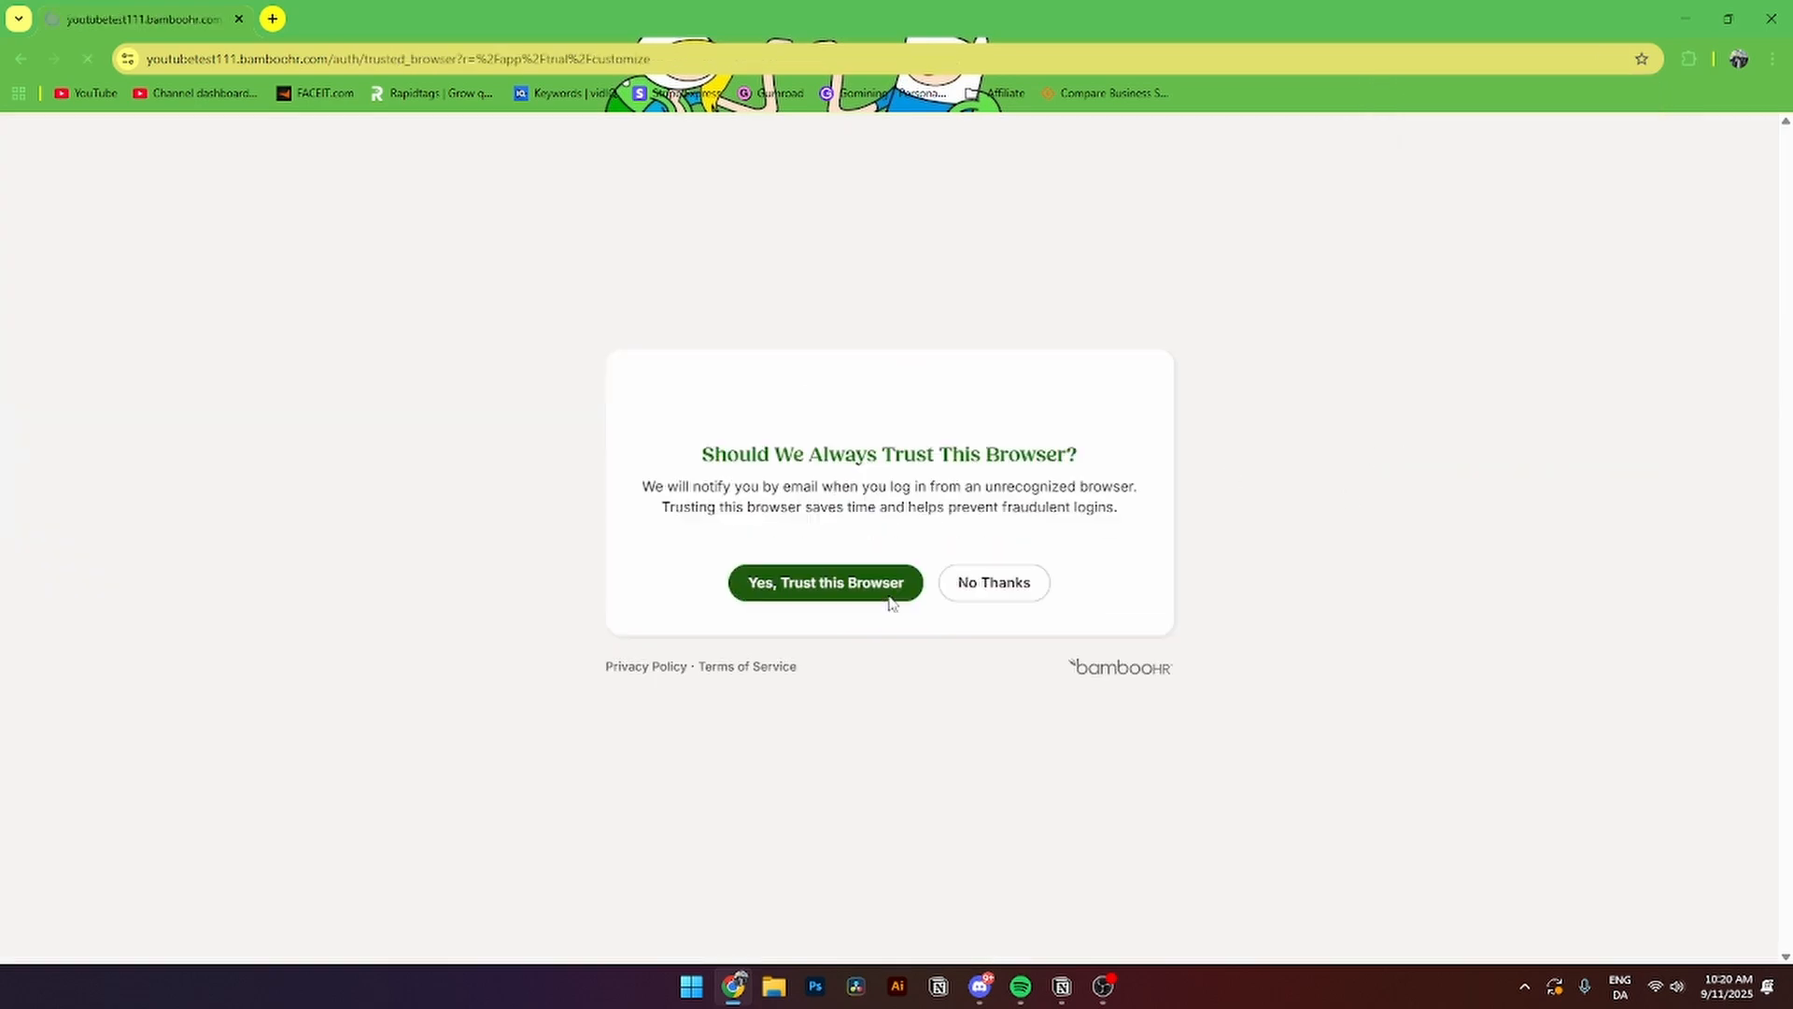
click(791, 588)
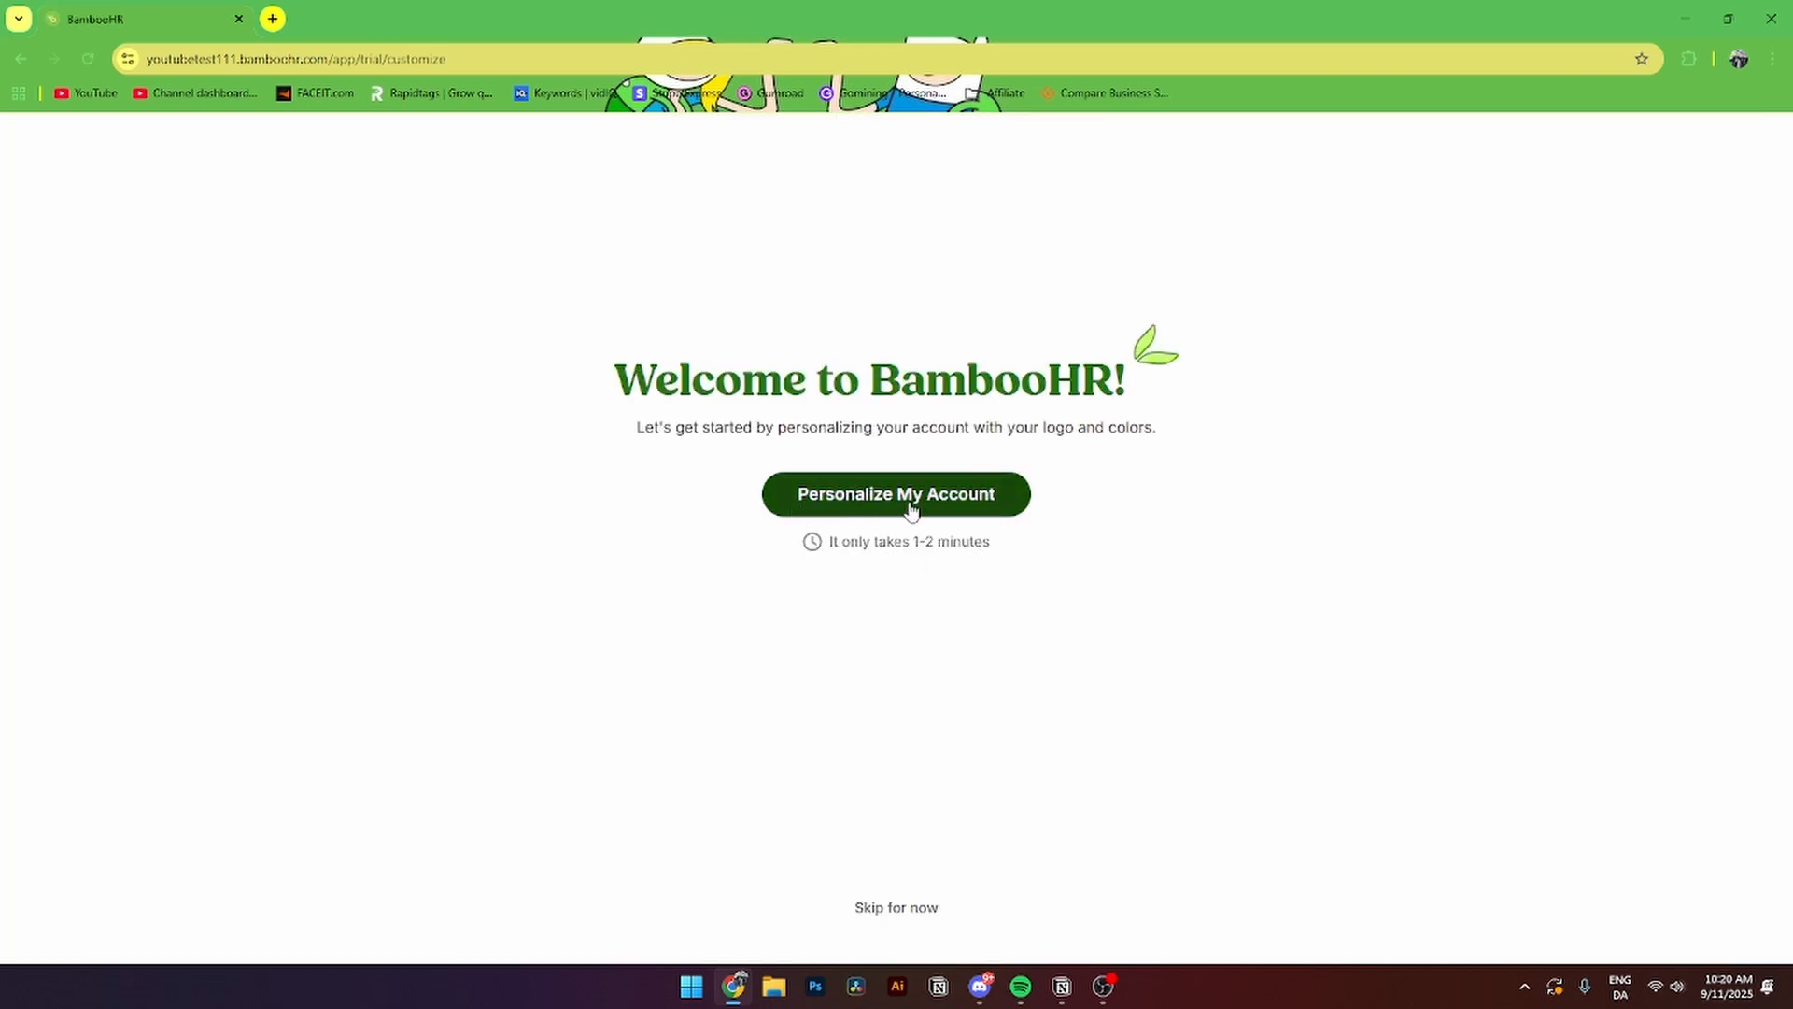
click(911, 504)
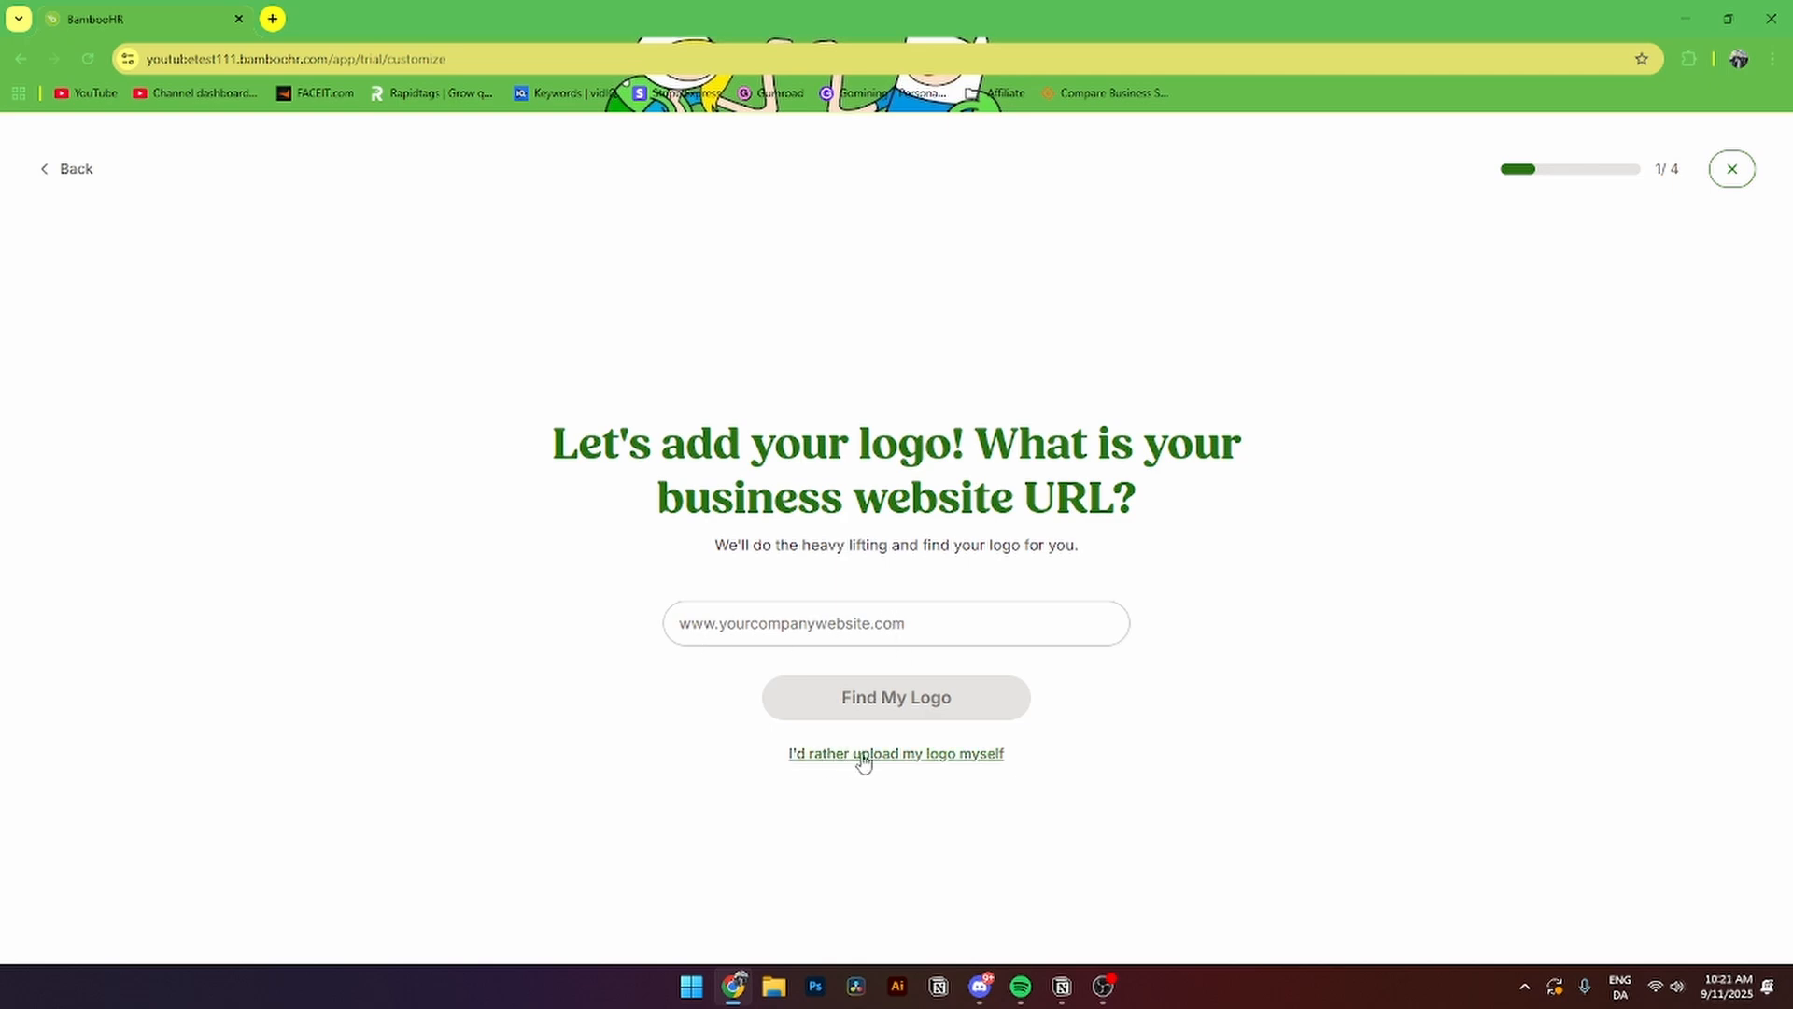
- Upload an image file yourself as the company logo
click(922, 756)
click(891, 602)
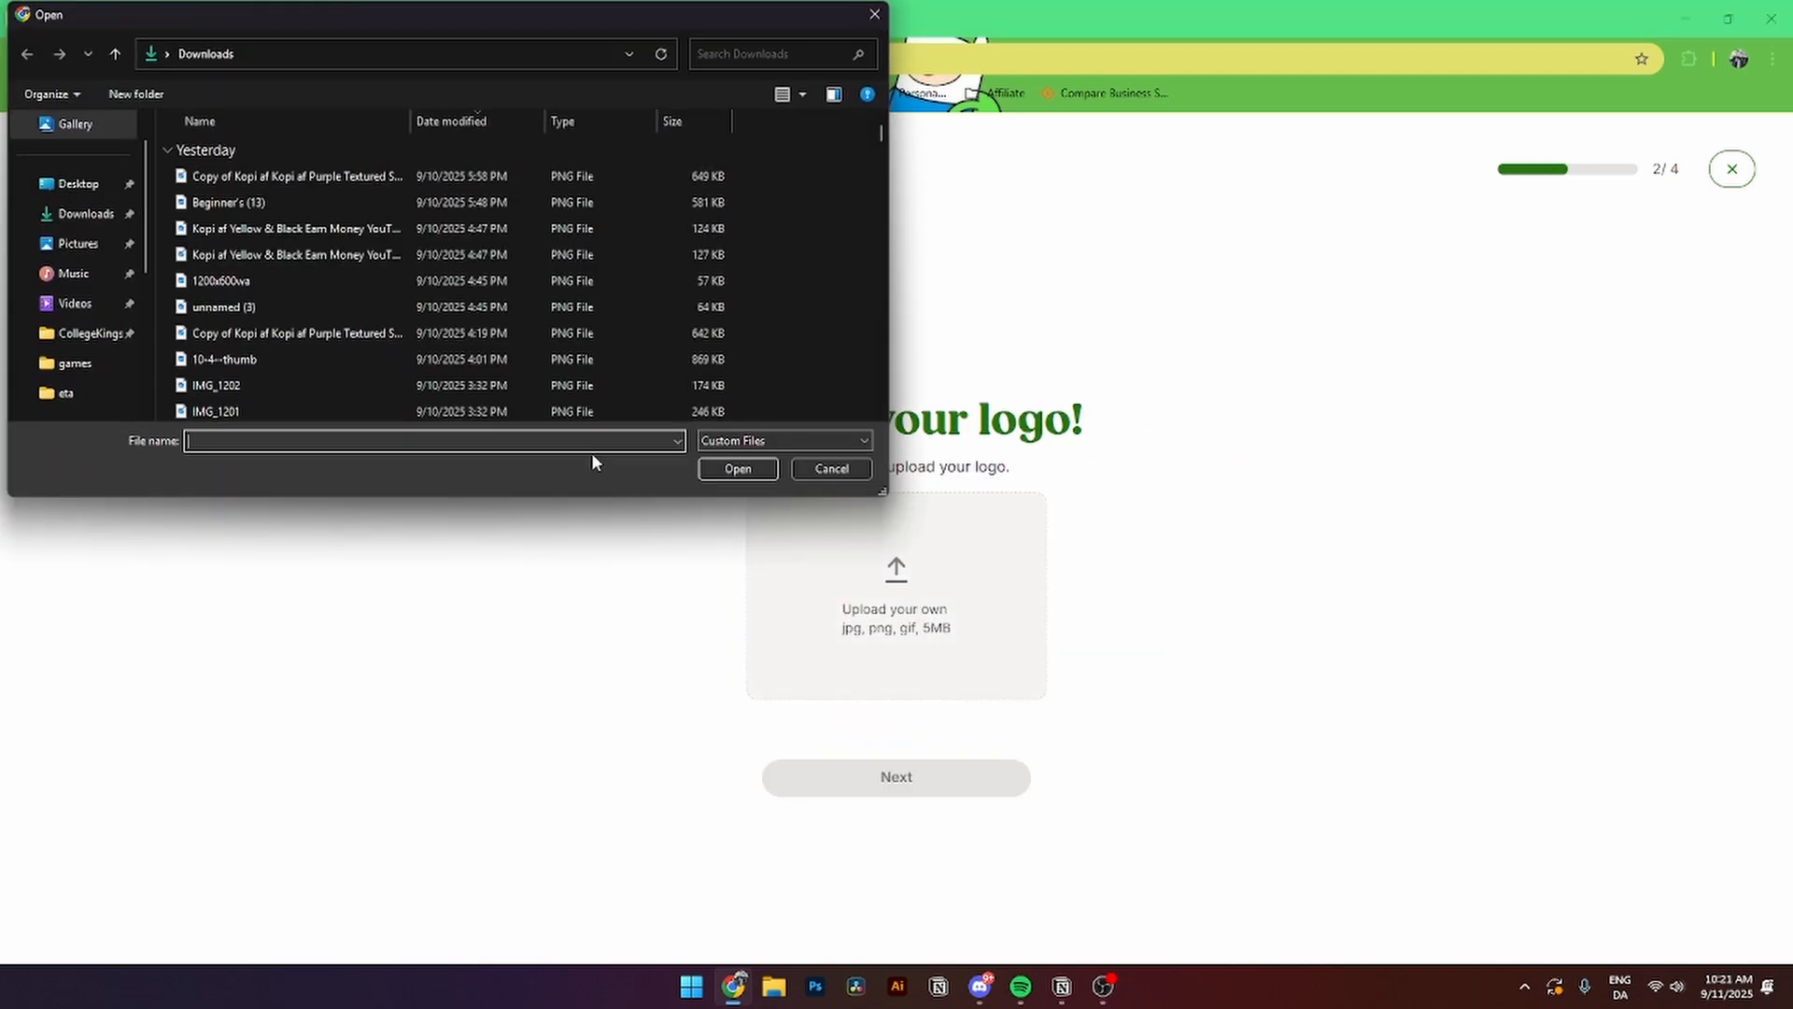
click(732, 465)
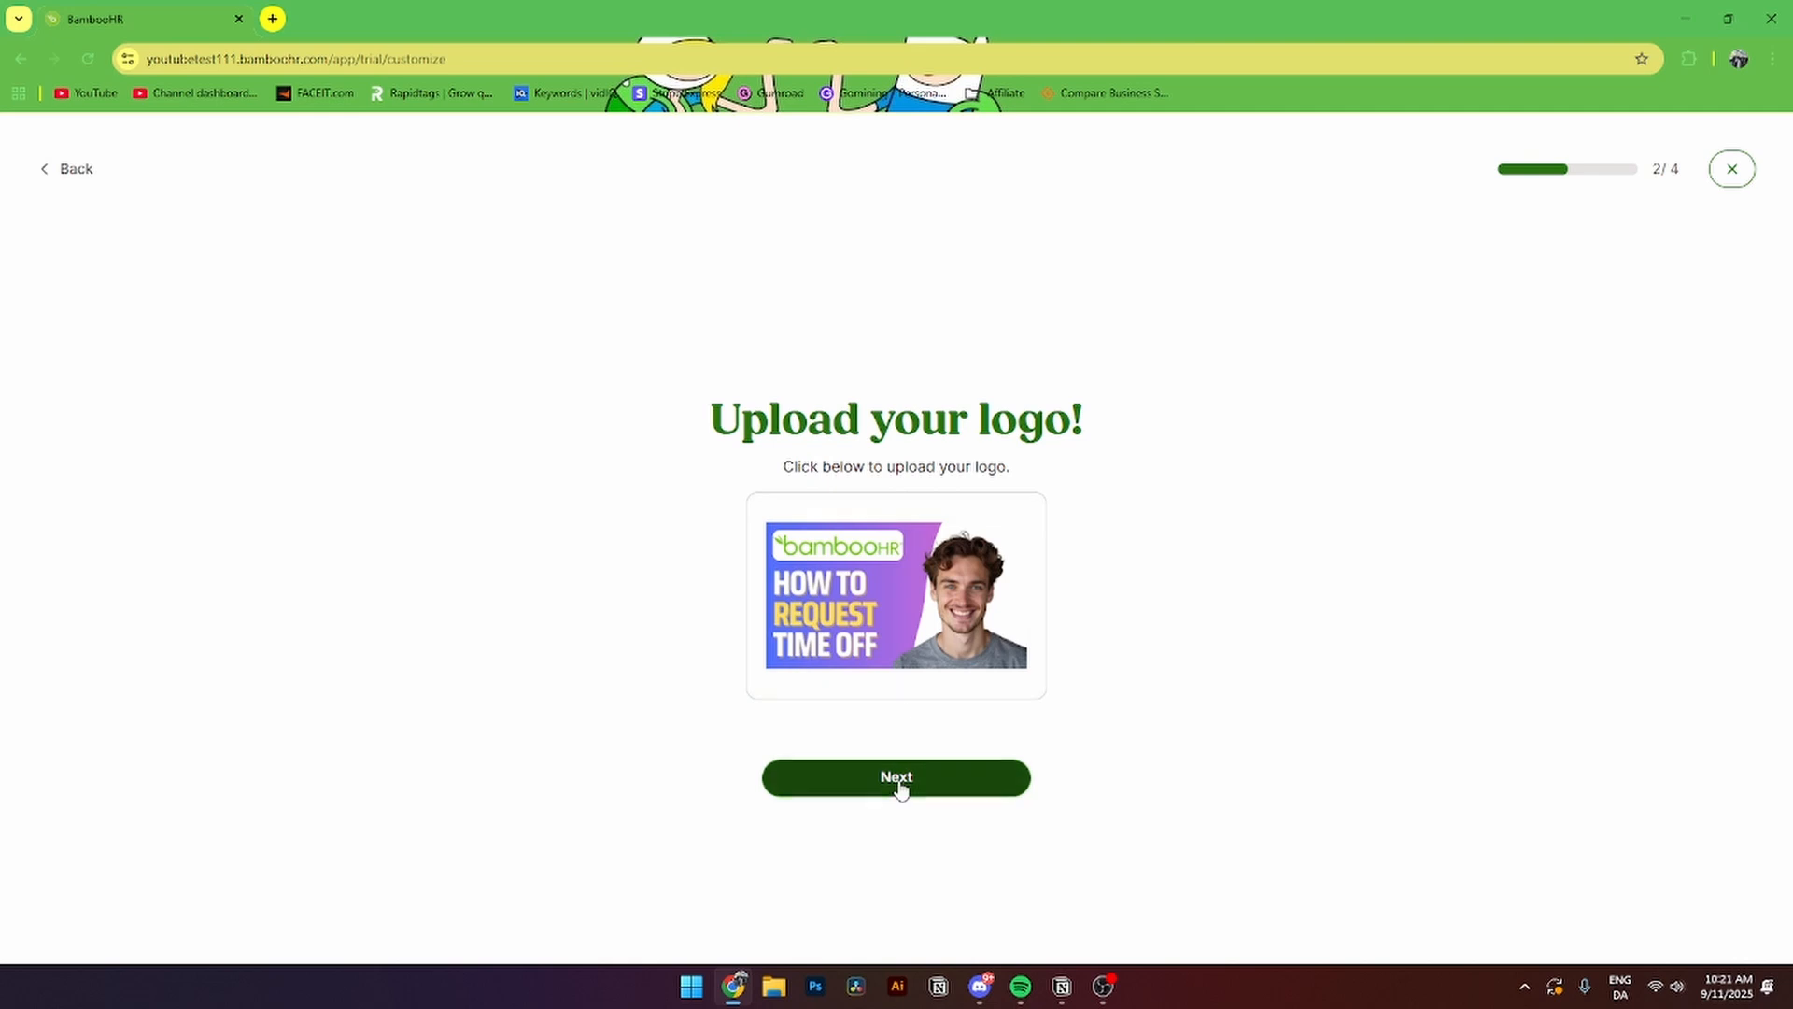
click(899, 782)
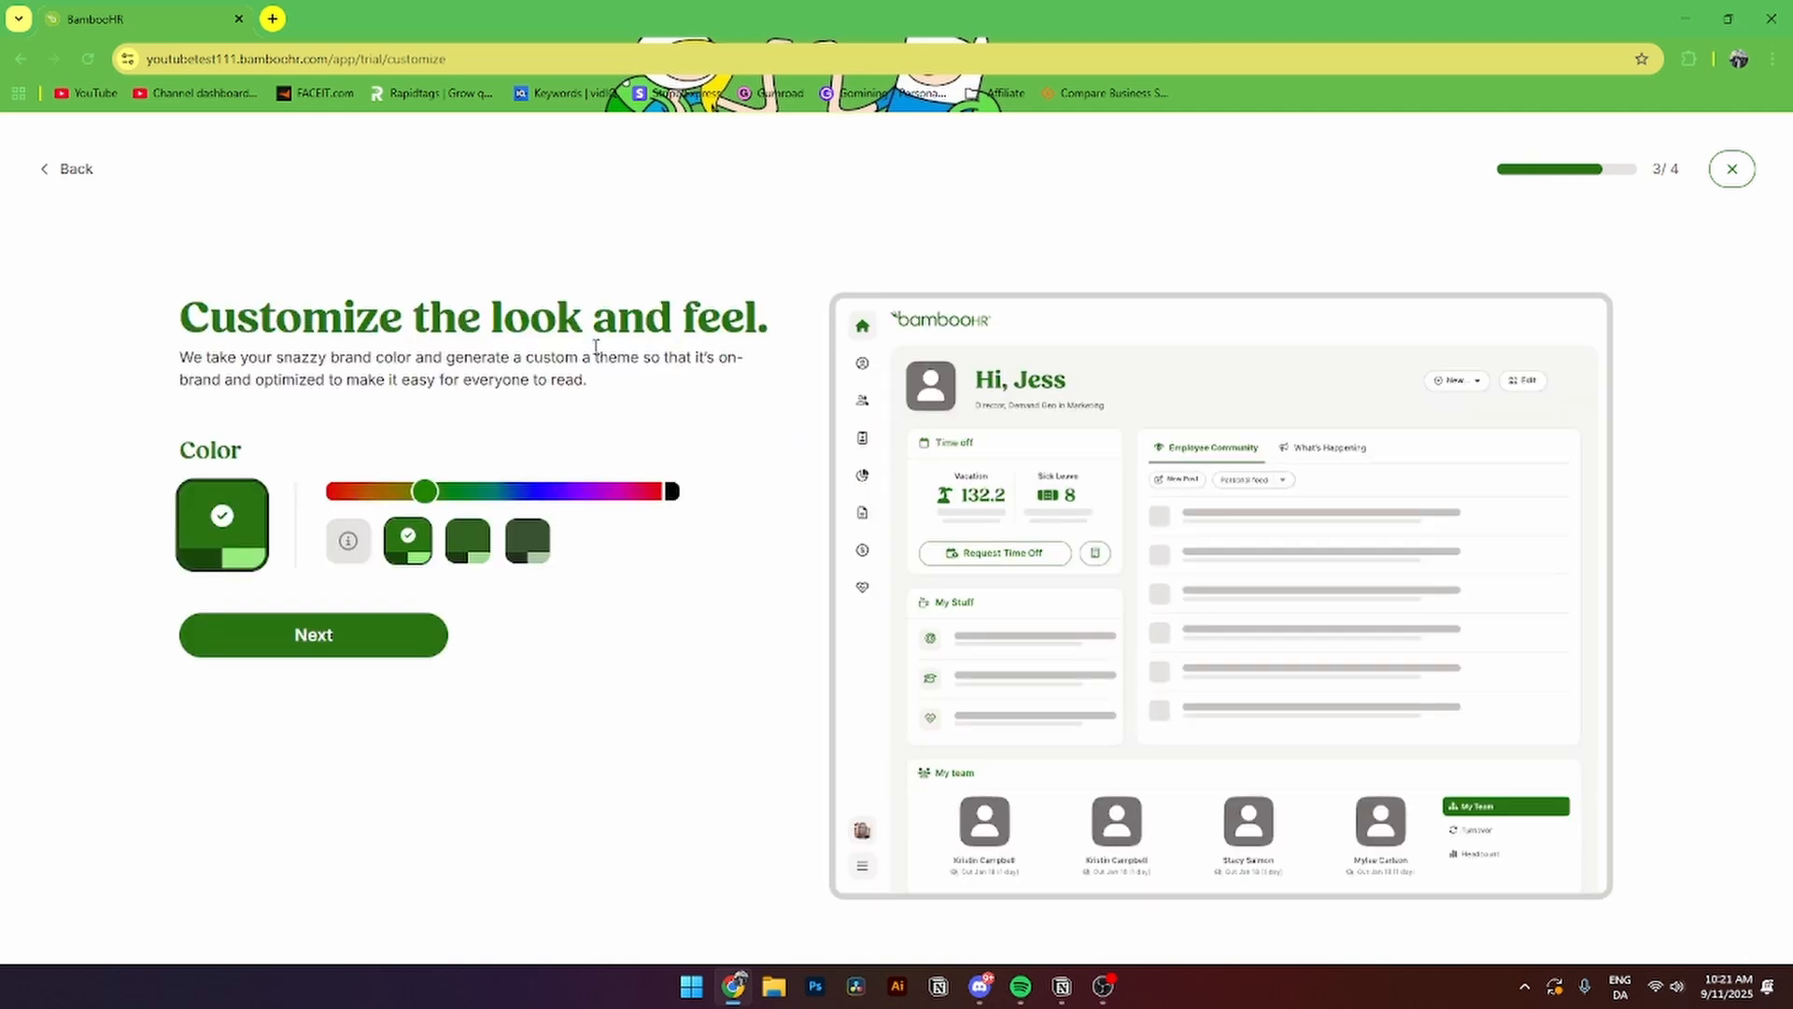
- Switch the theme colour to the first purple shade, select all six goals, and start exploring
drag(425, 491, 570, 495)
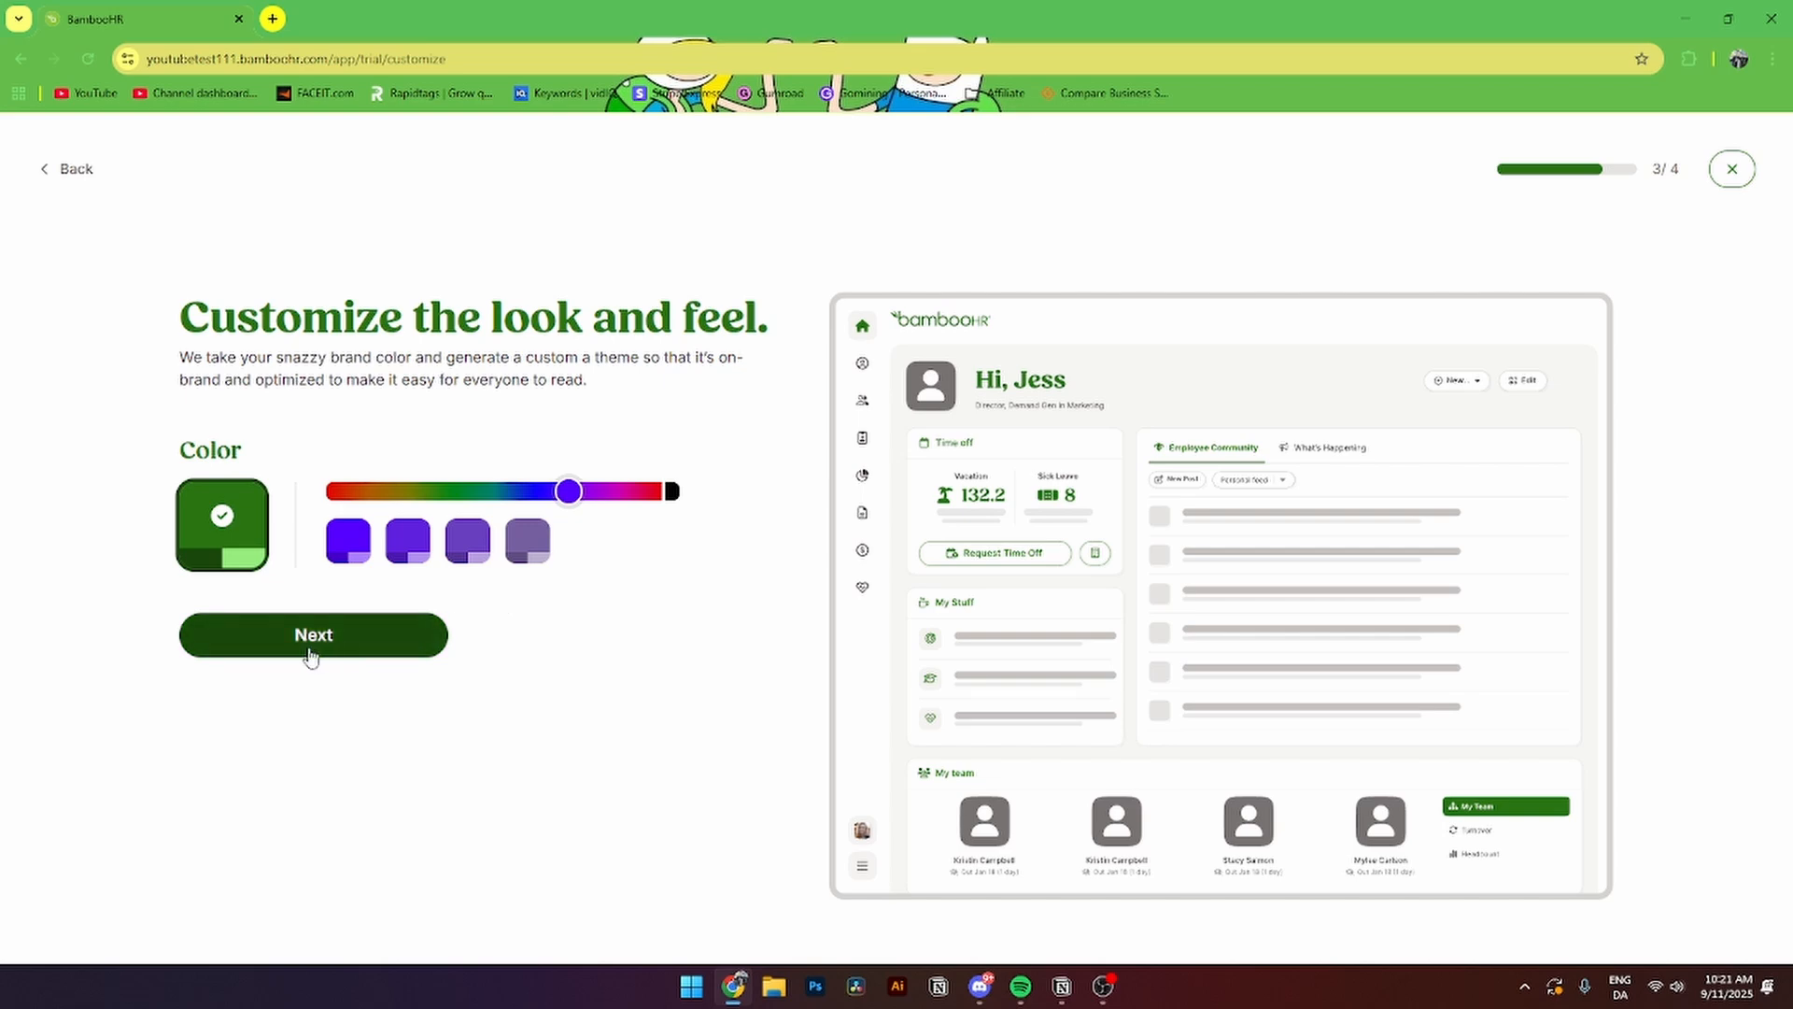
click(351, 549)
click(312, 629)
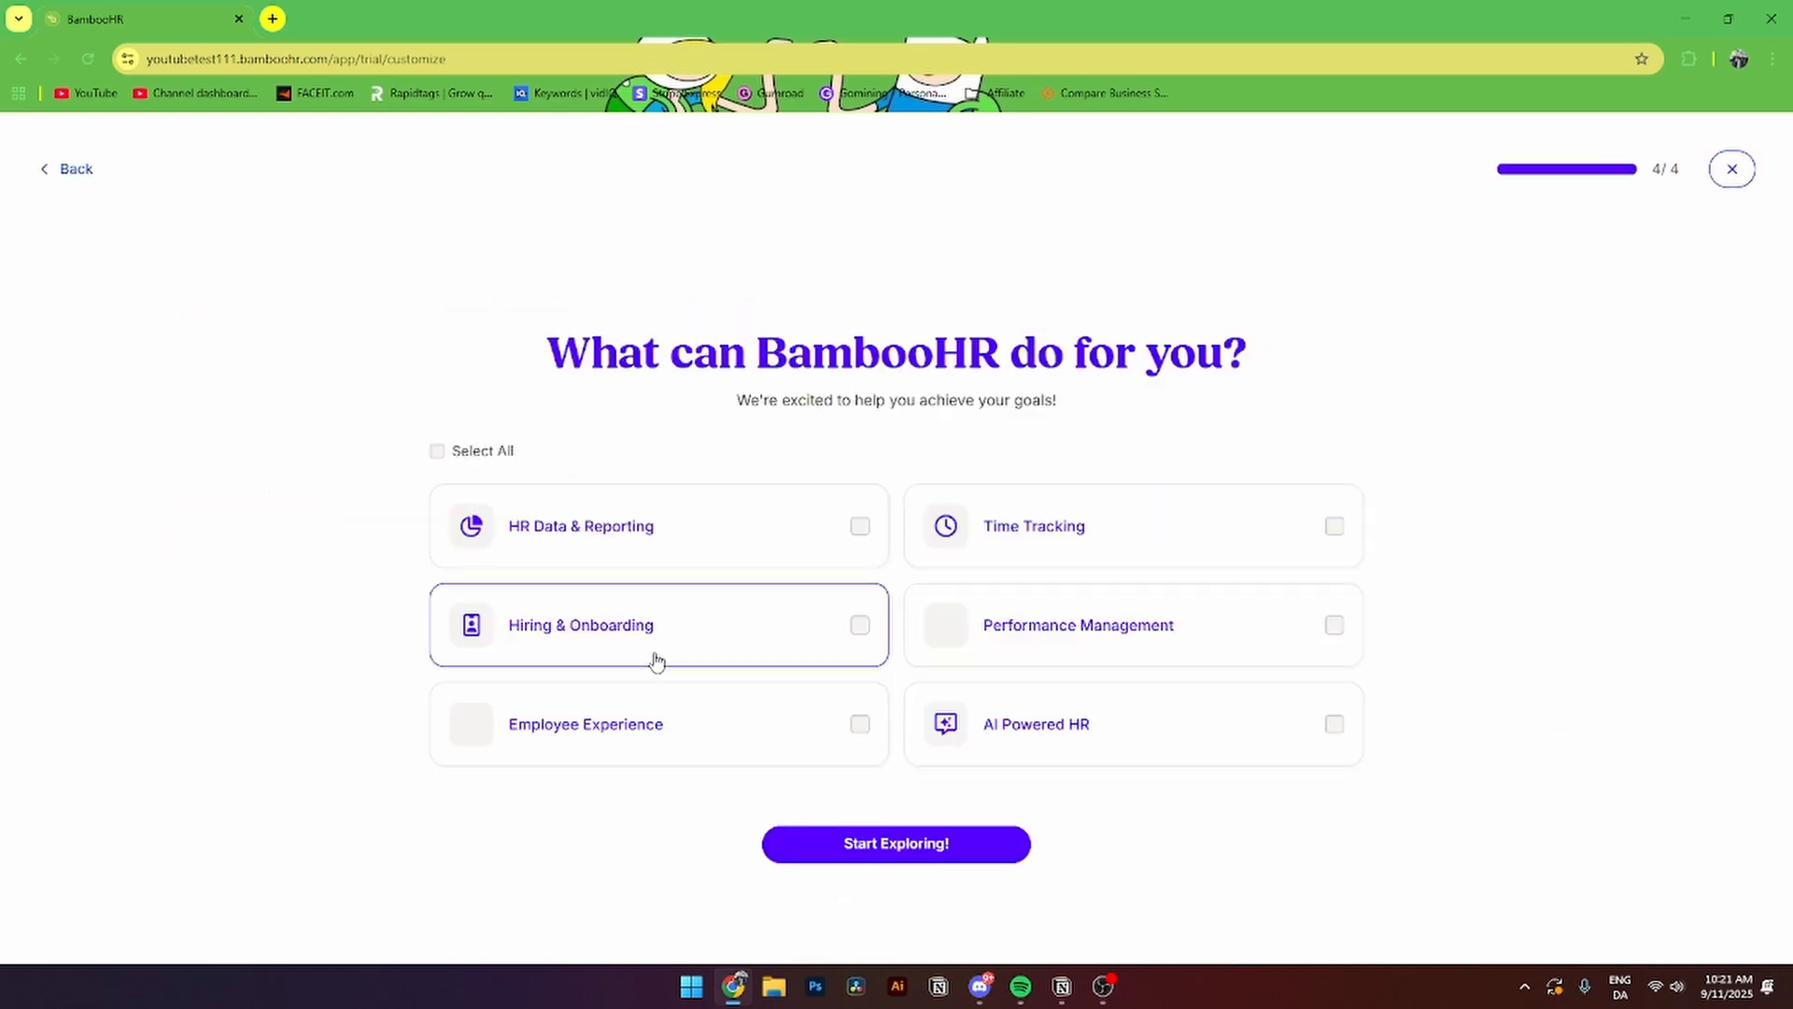
click(436, 452)
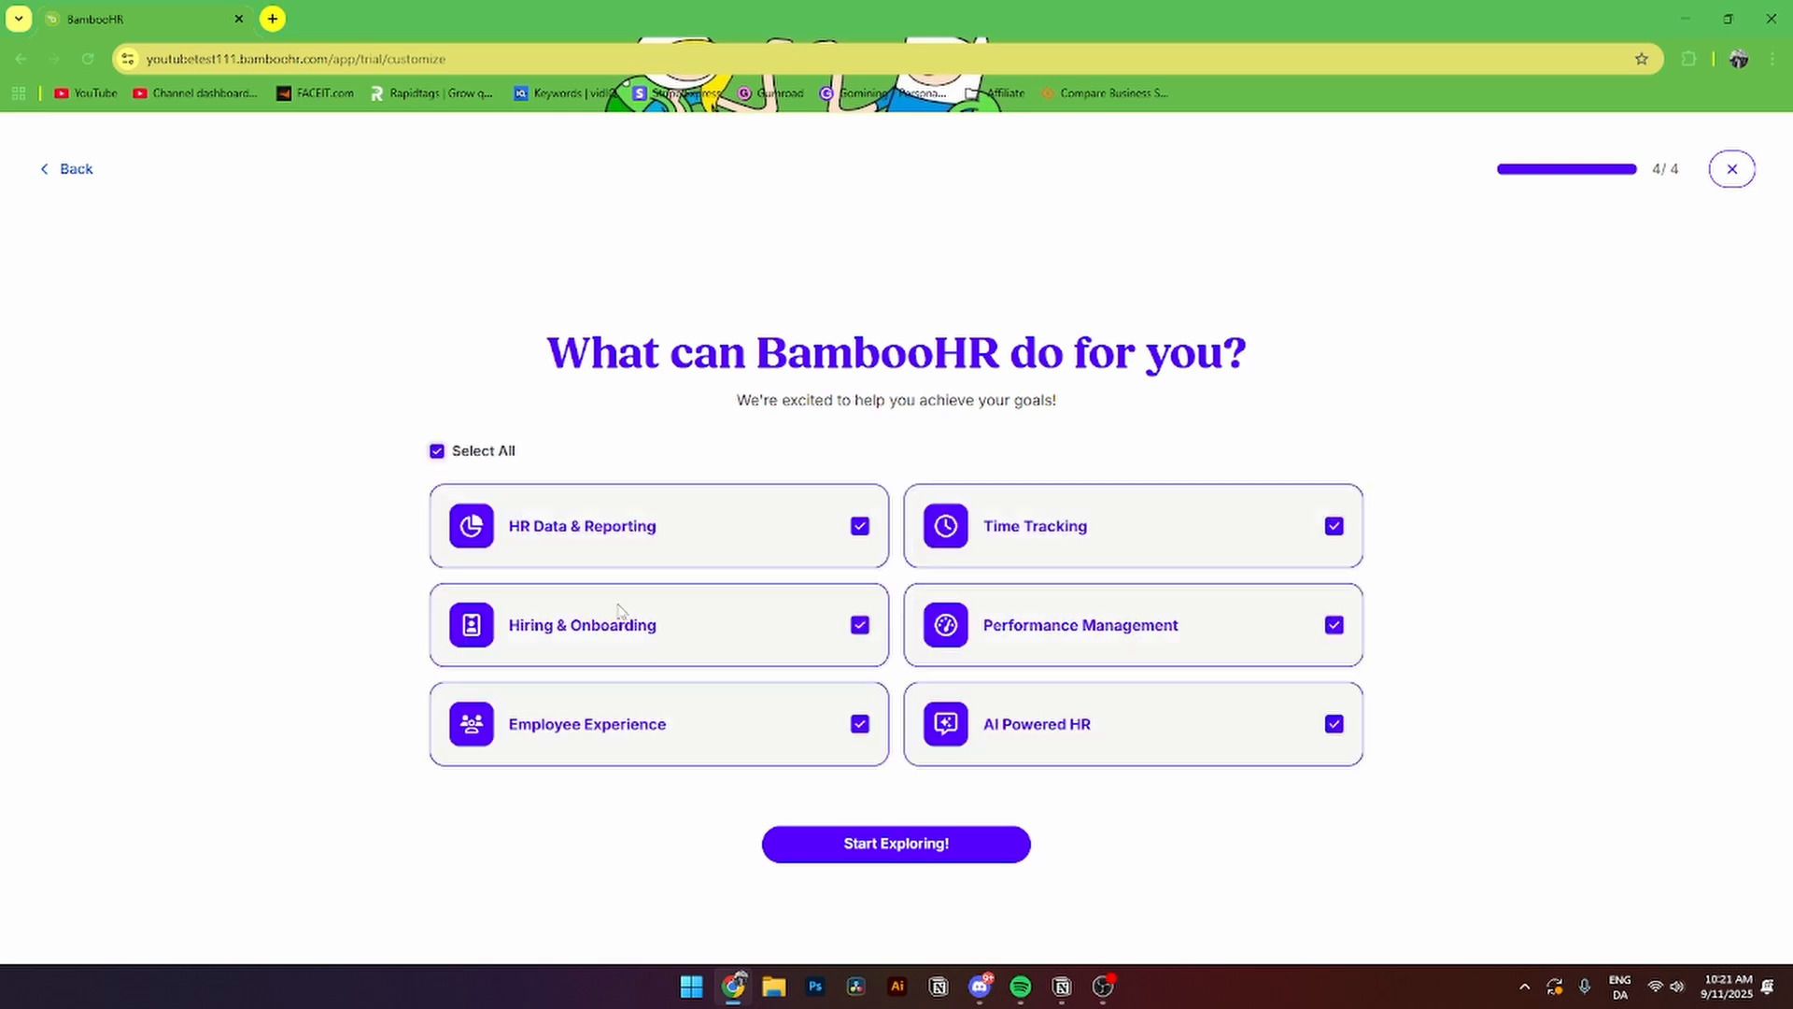
click(909, 849)
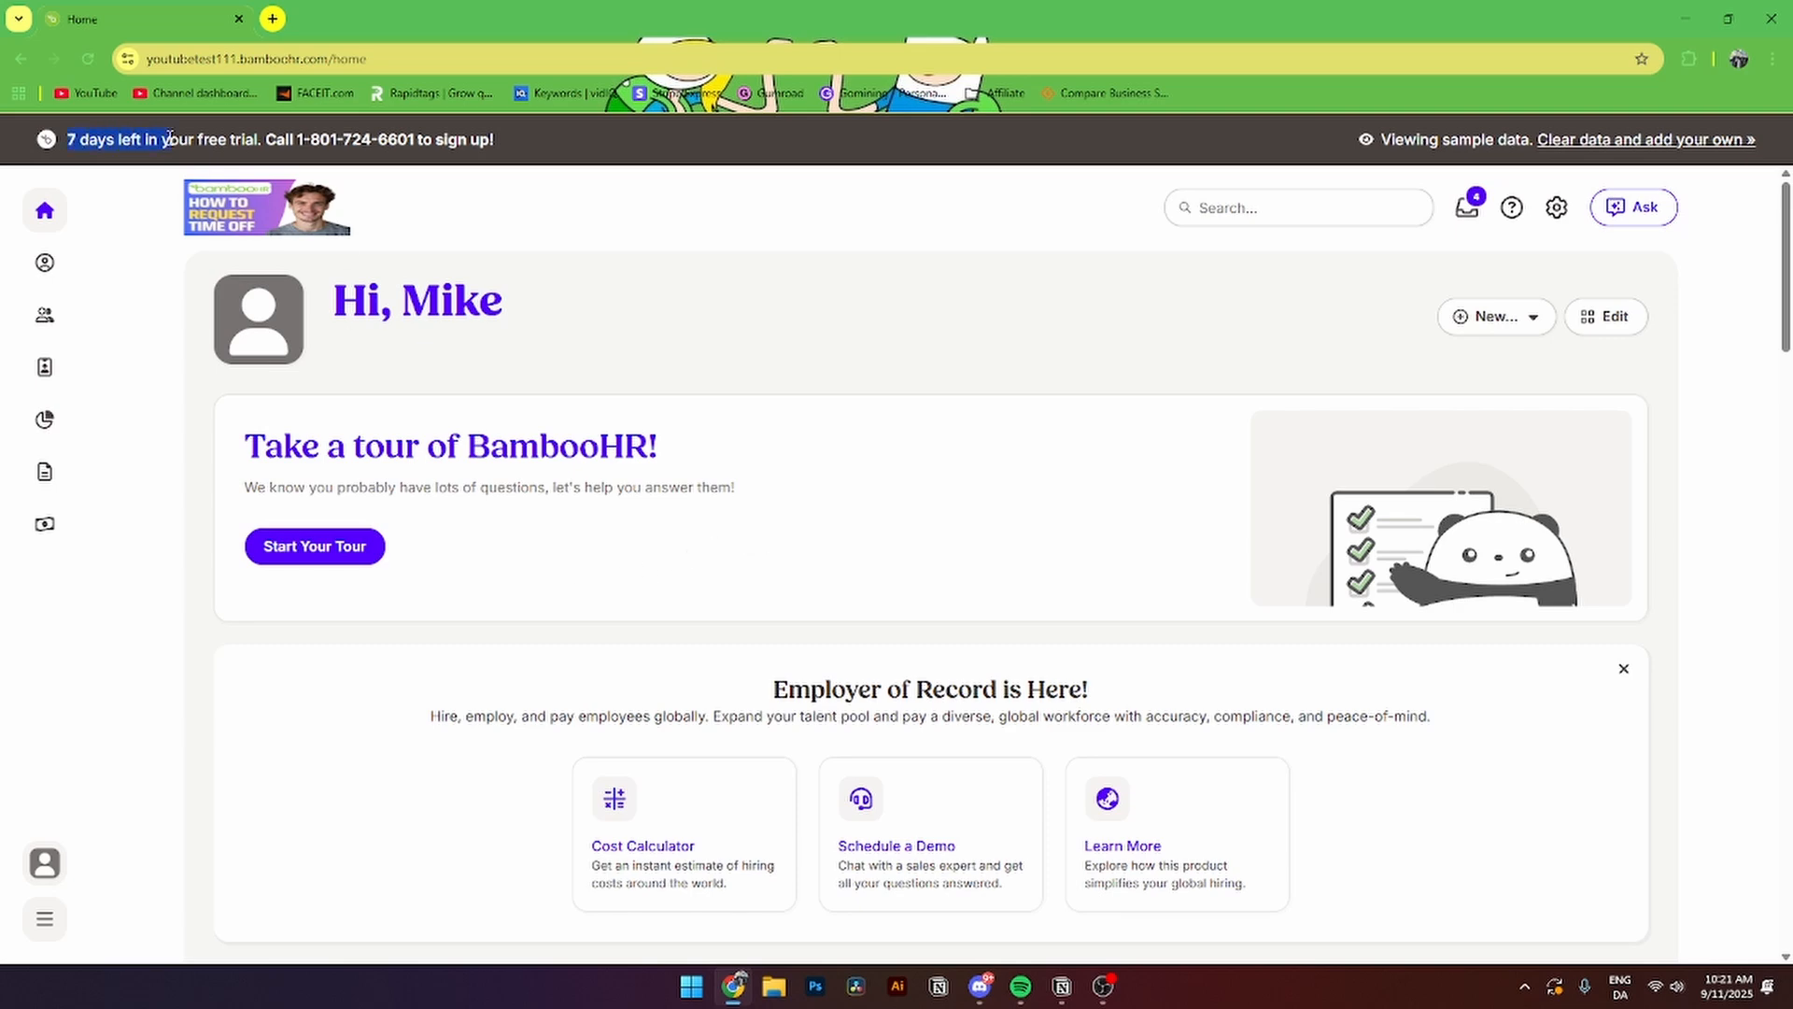
- Expand the left sidebar to show section names, glancing at the New... list without choosing anything
drag(213, 140, 299, 142)
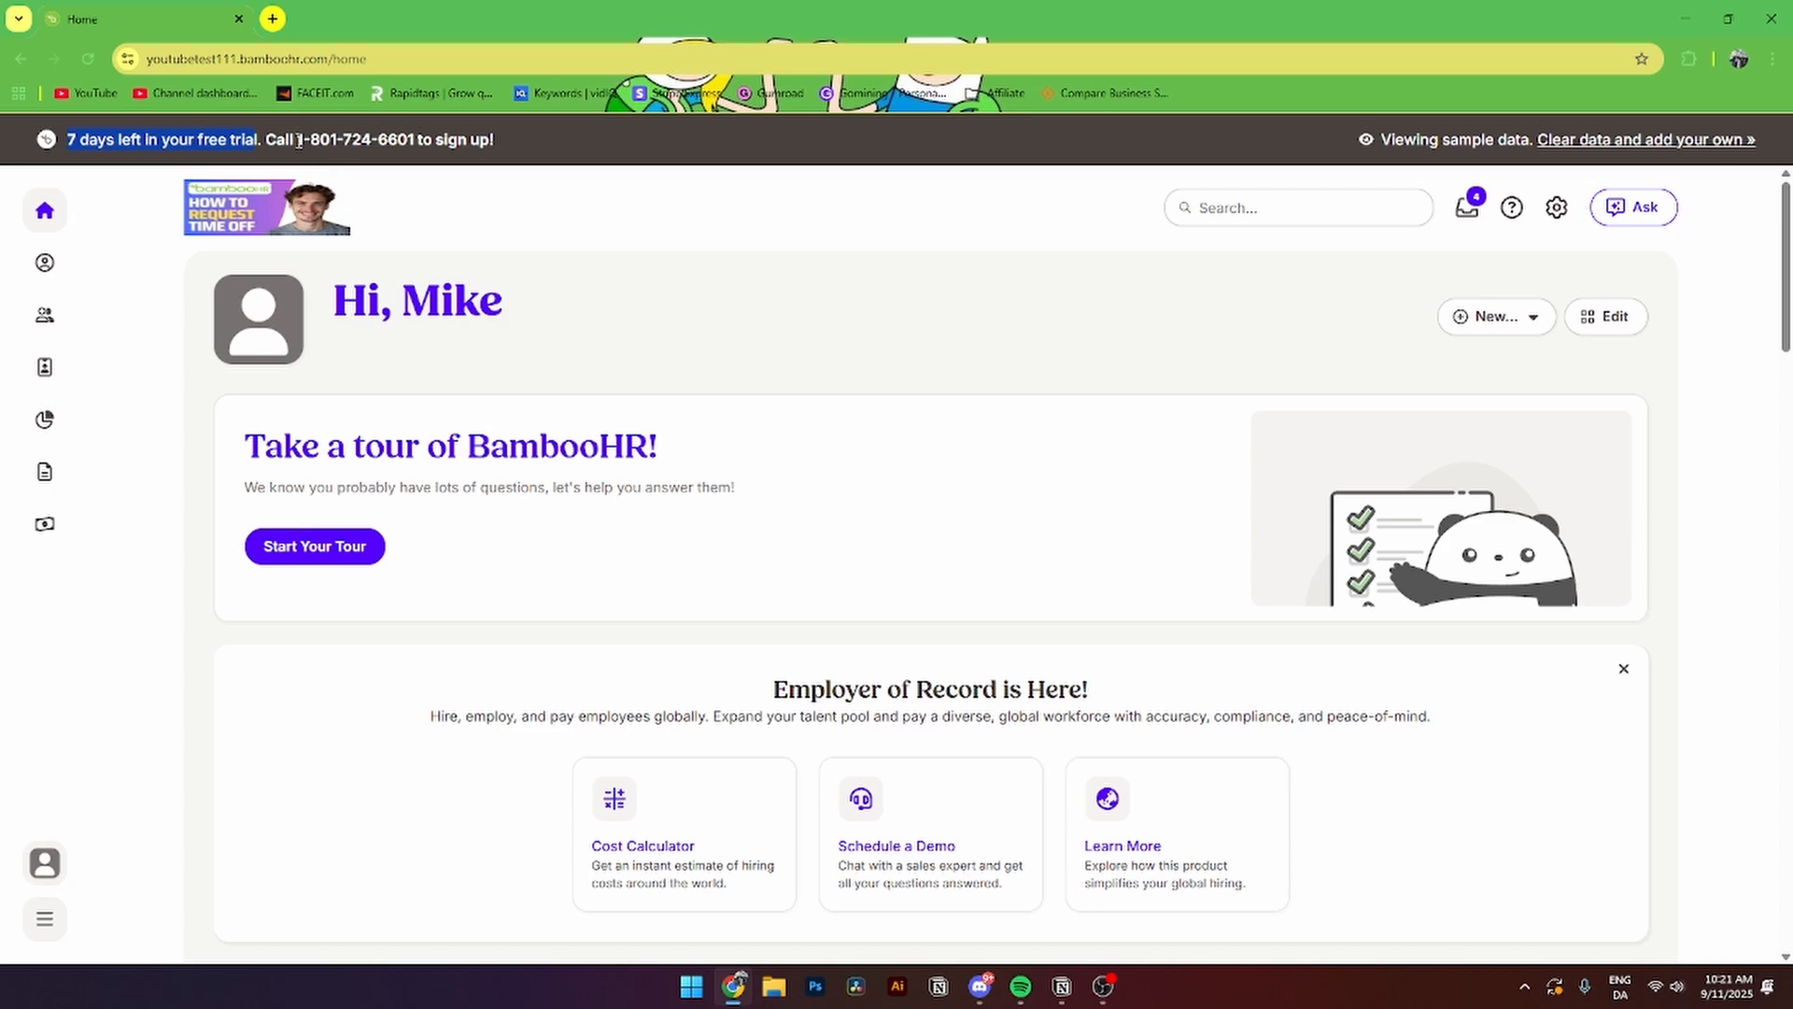
click(43, 921)
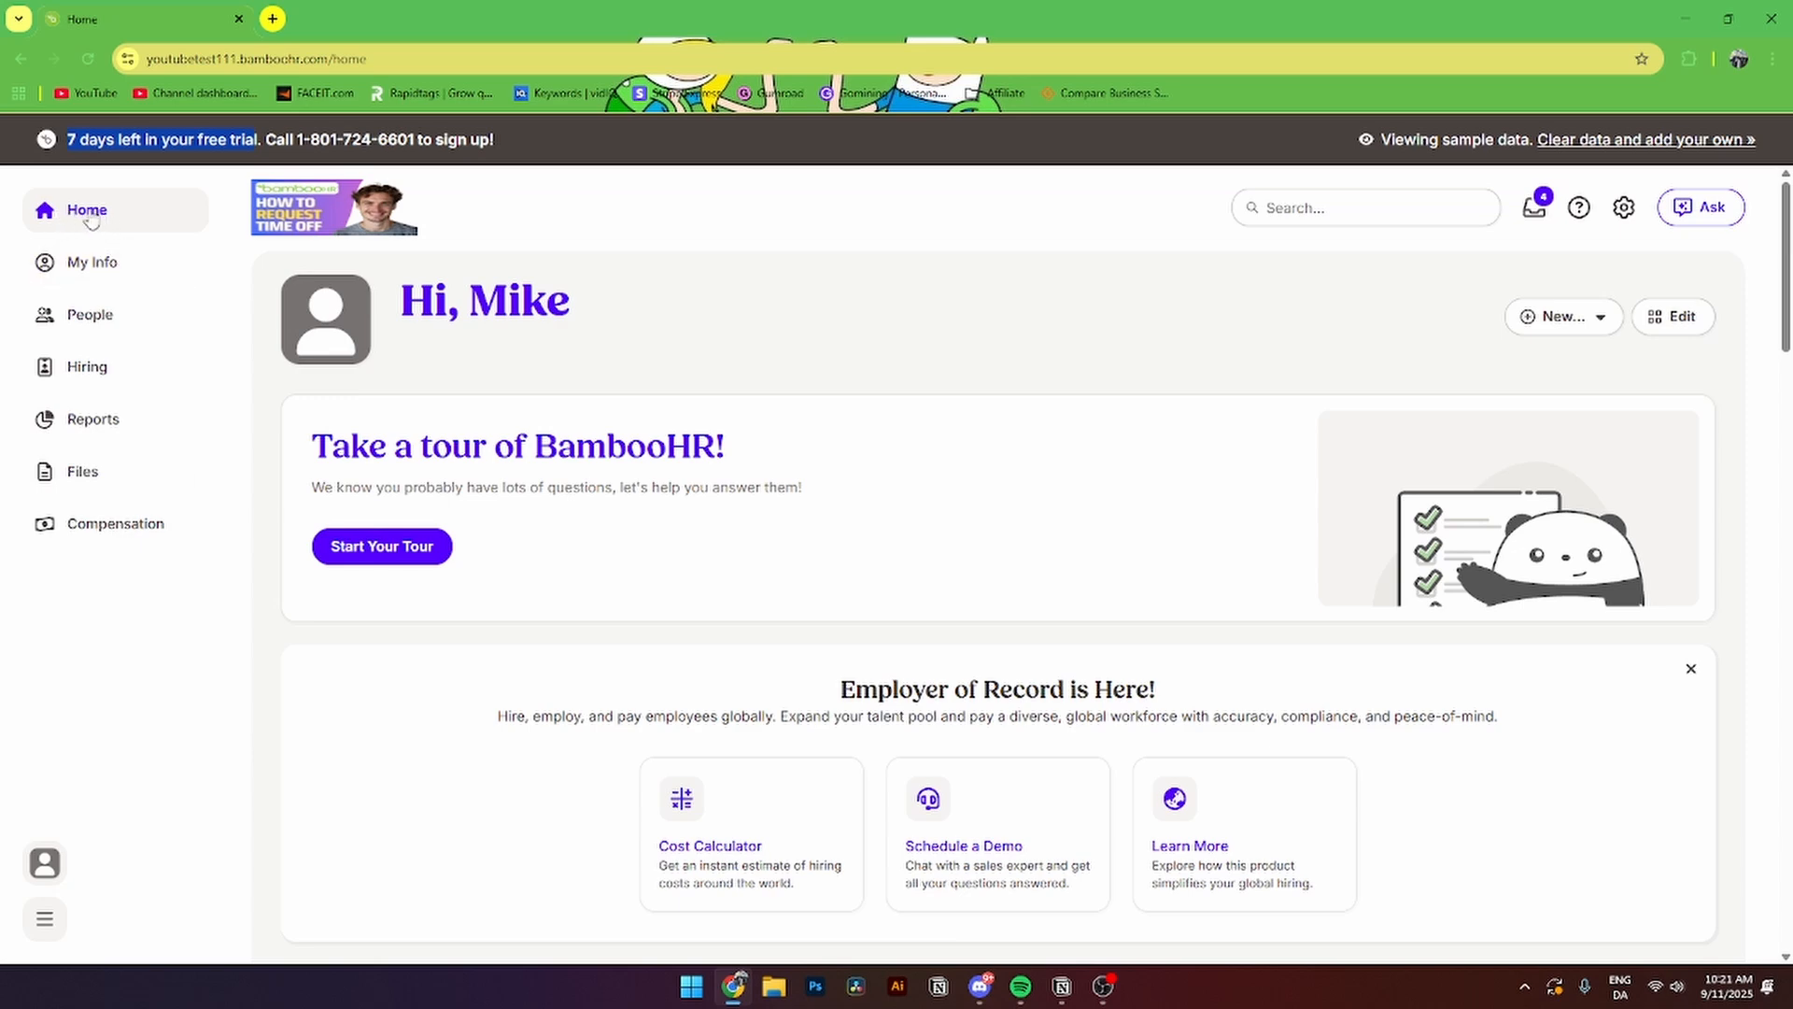
click(1585, 327)
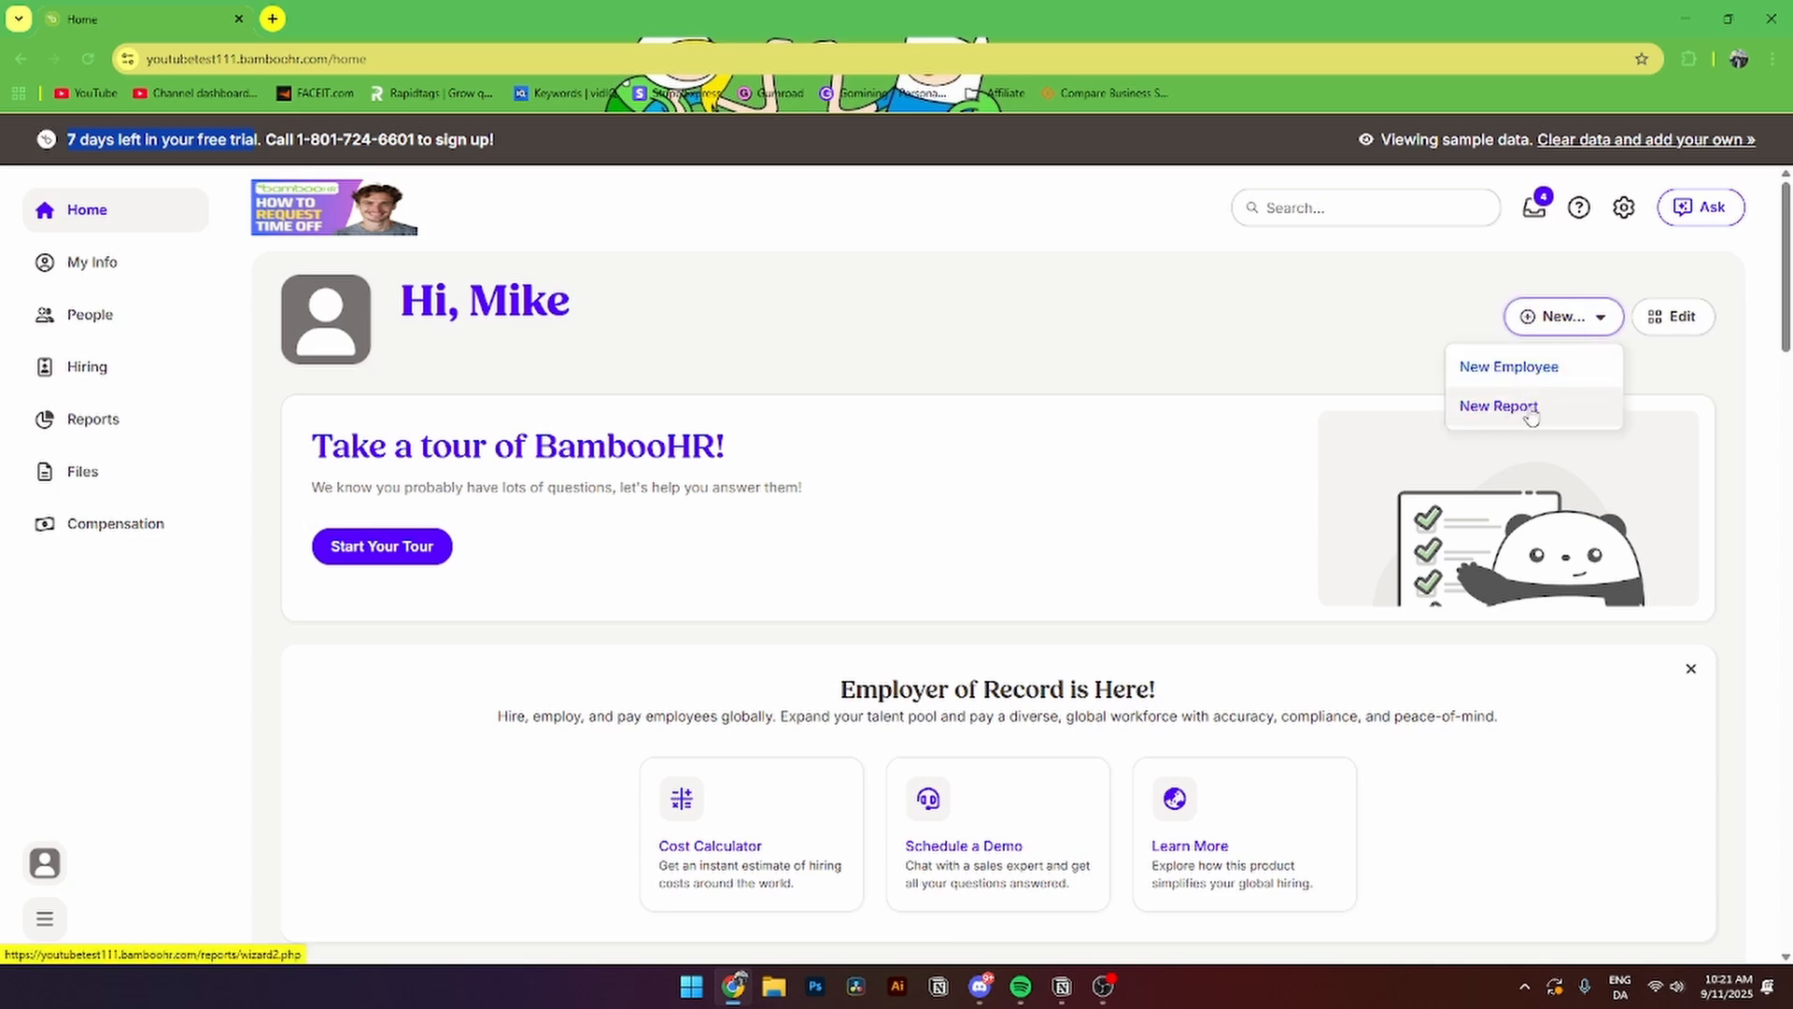
click(1291, 374)
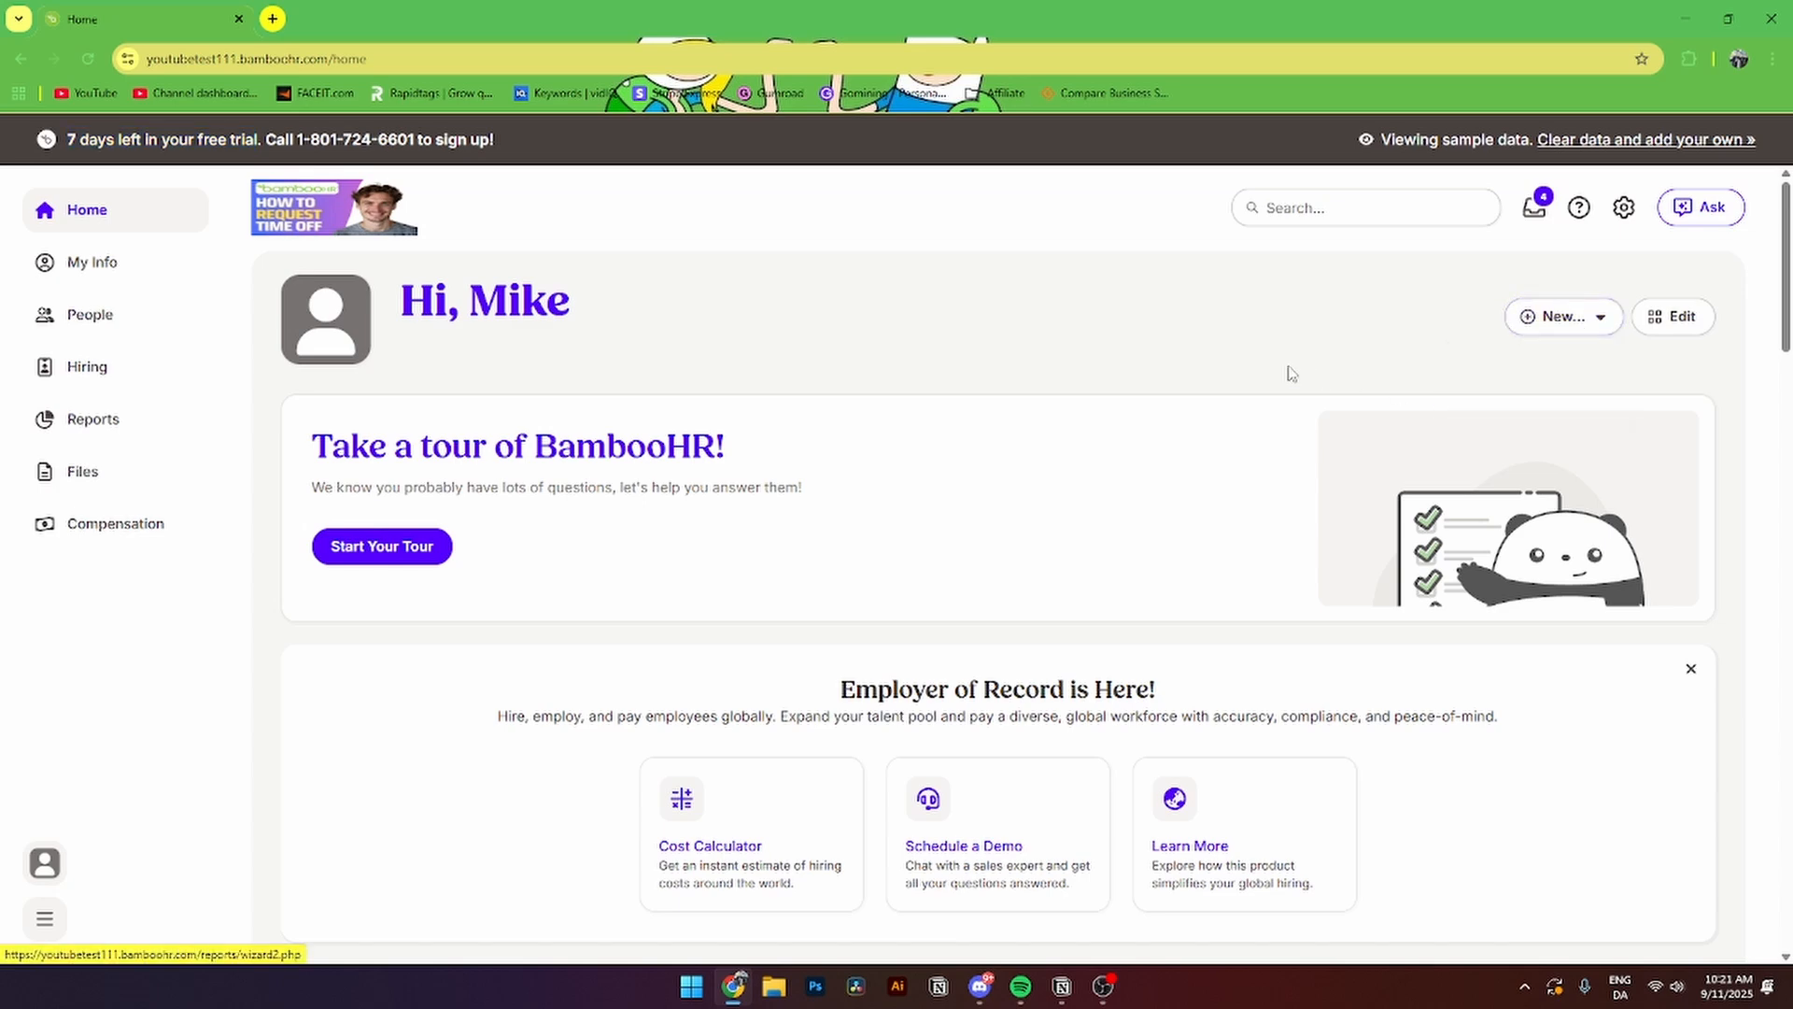
- Browse My Info, the employee list, Hiring, Reports and Files, ending on Compensation Benchmarking
click(130, 285)
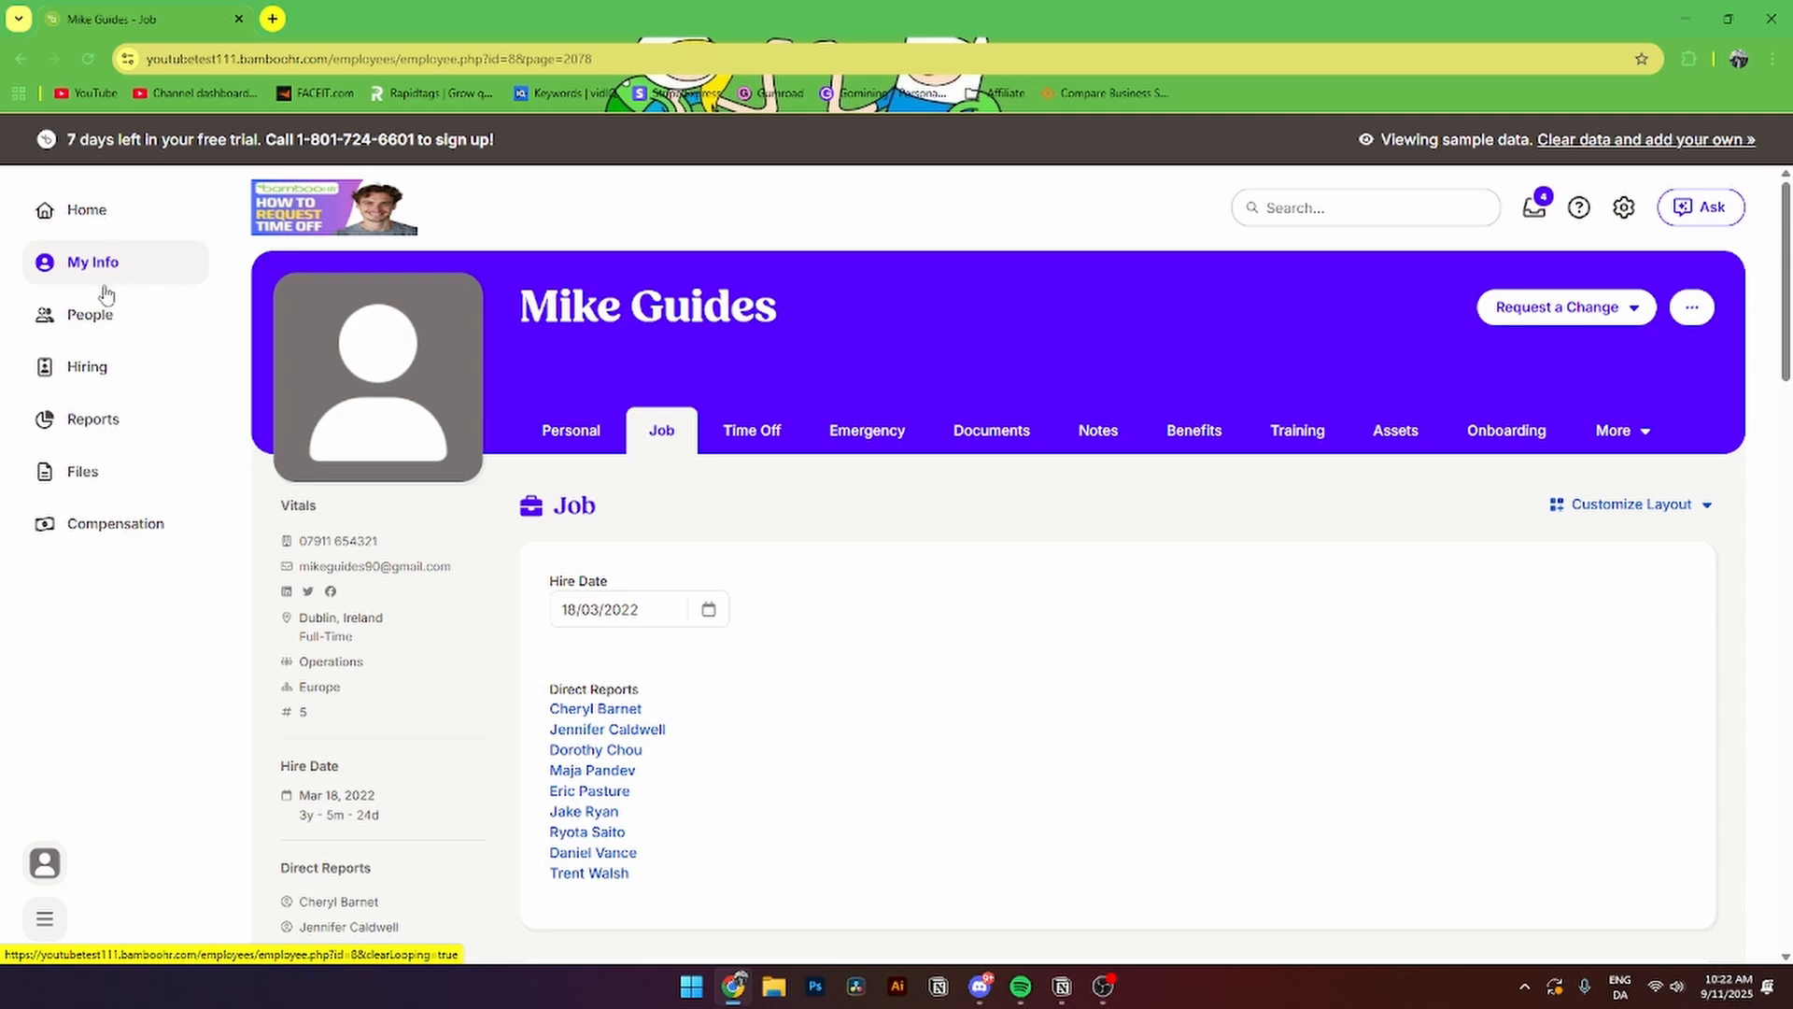
click(82, 319)
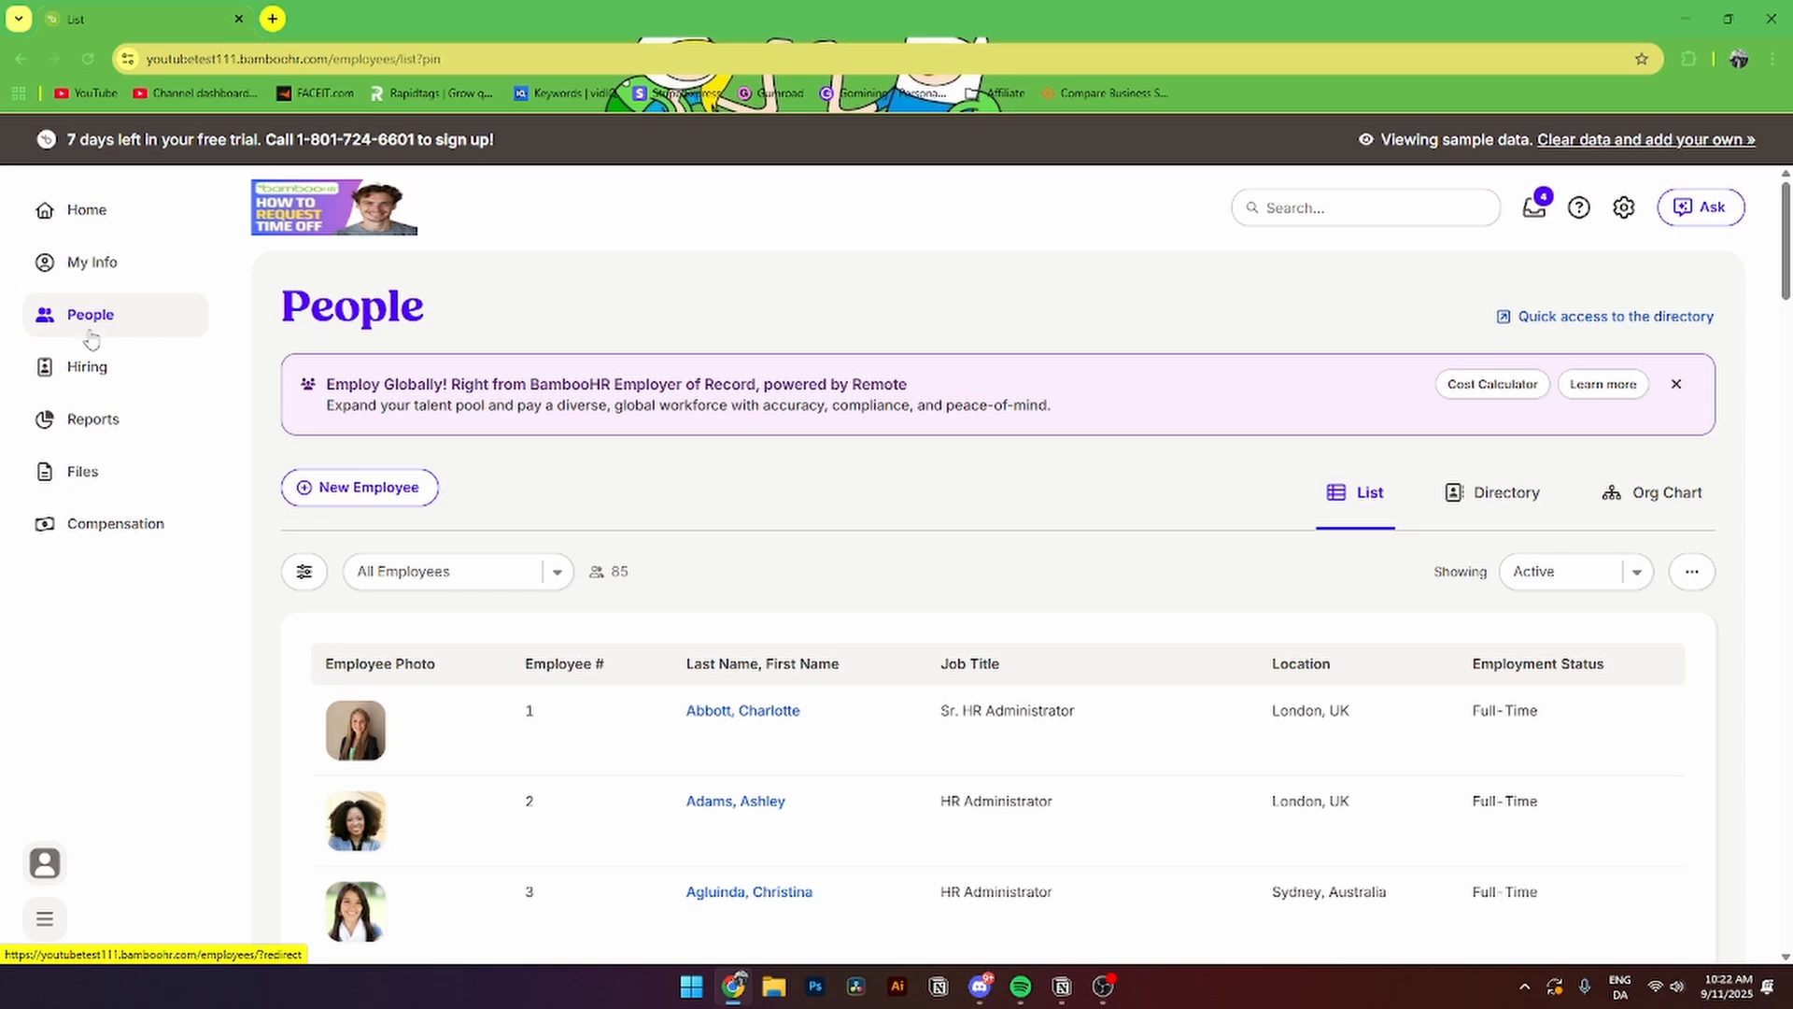
click(56, 381)
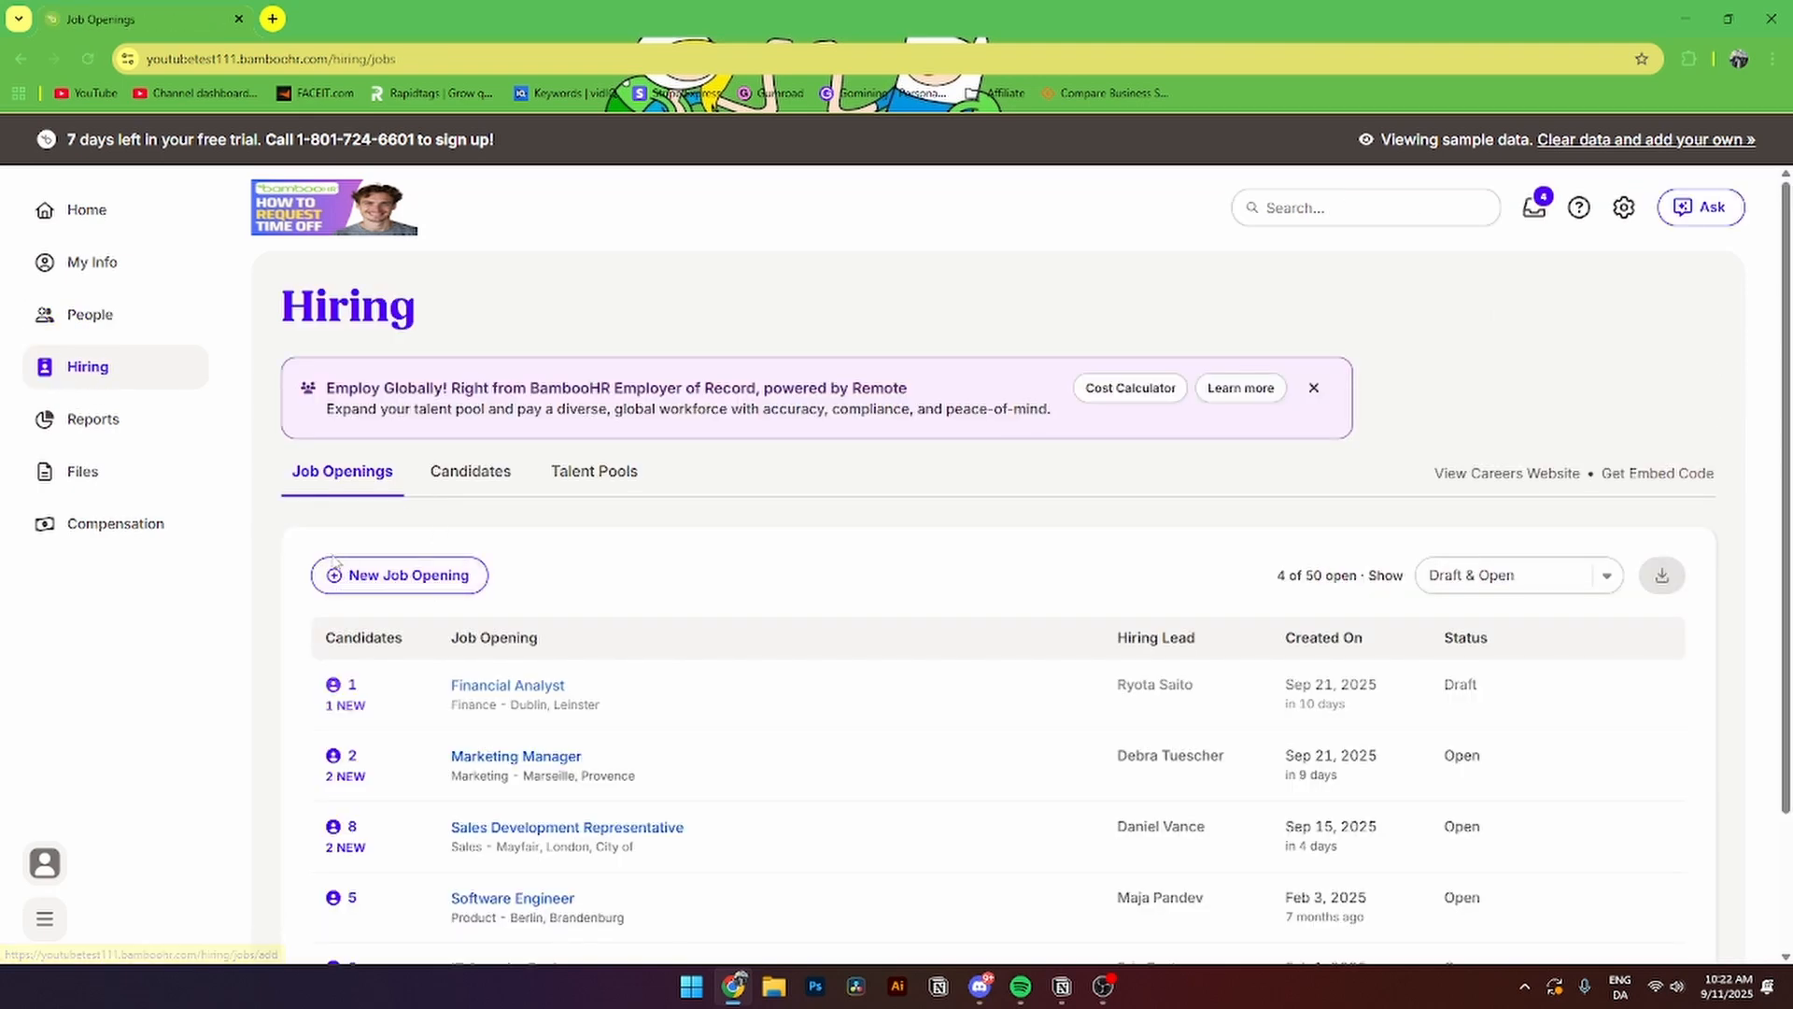
click(97, 444)
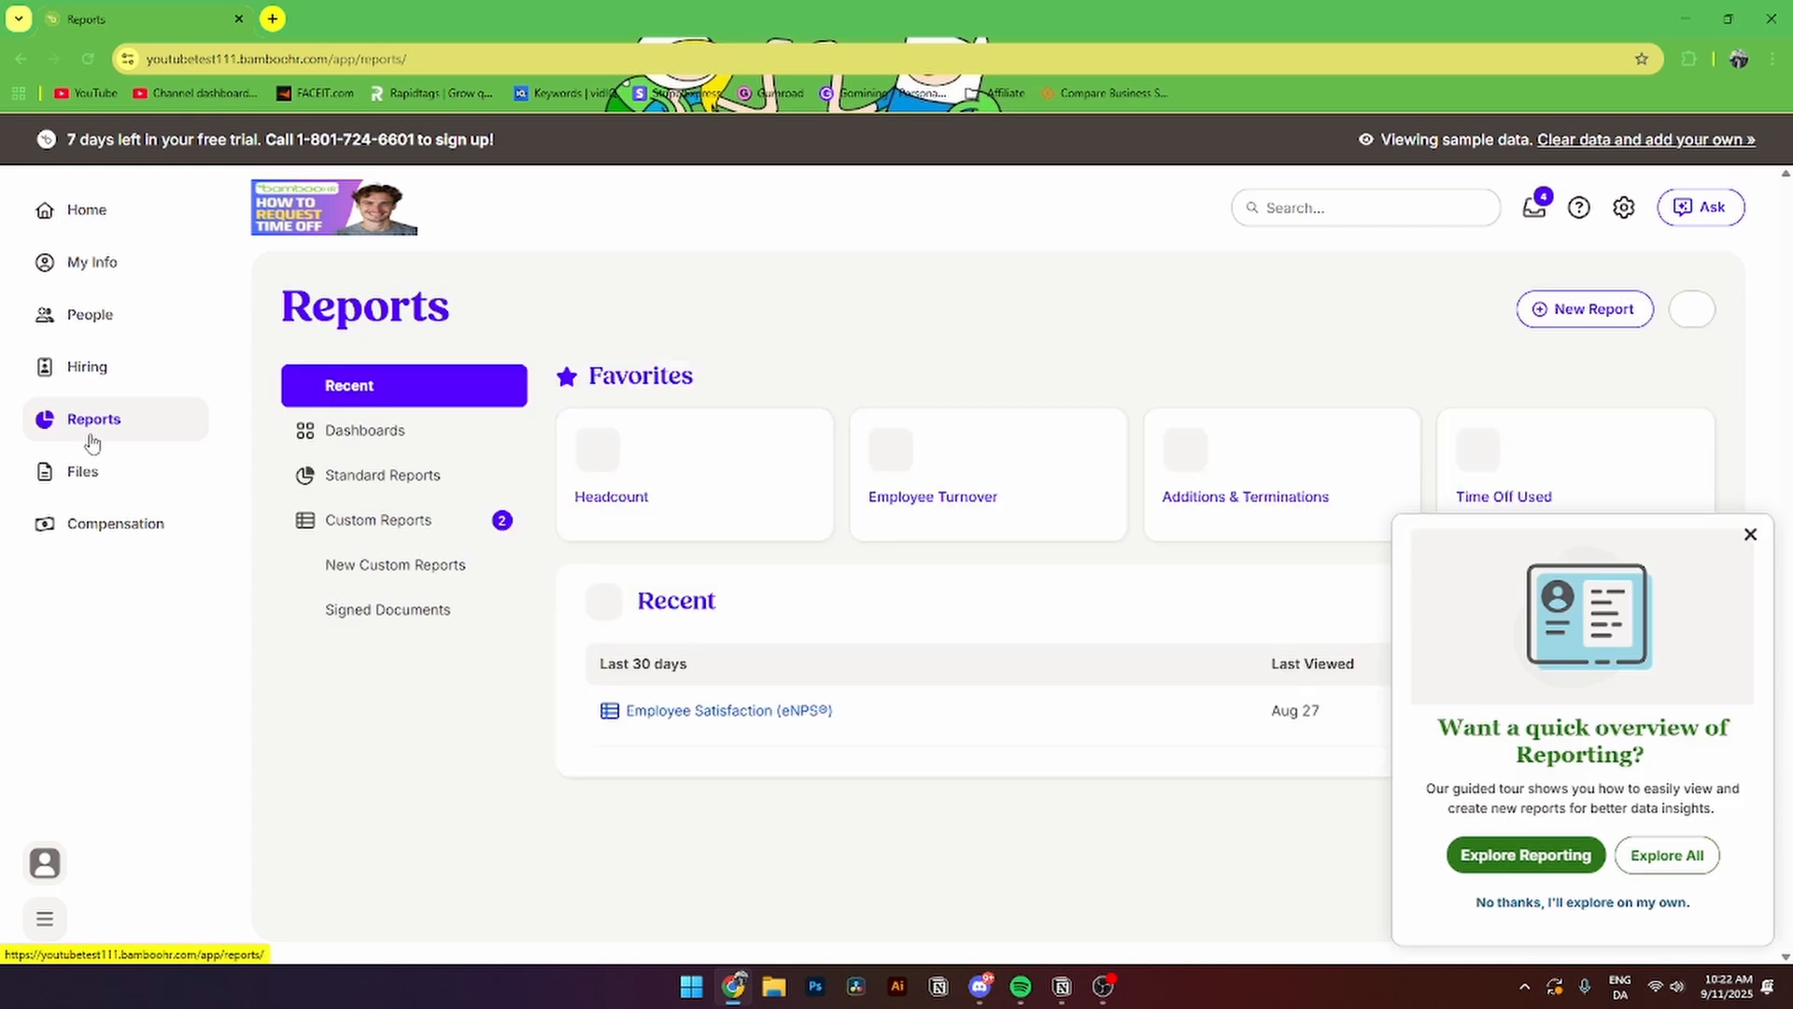
click(90, 476)
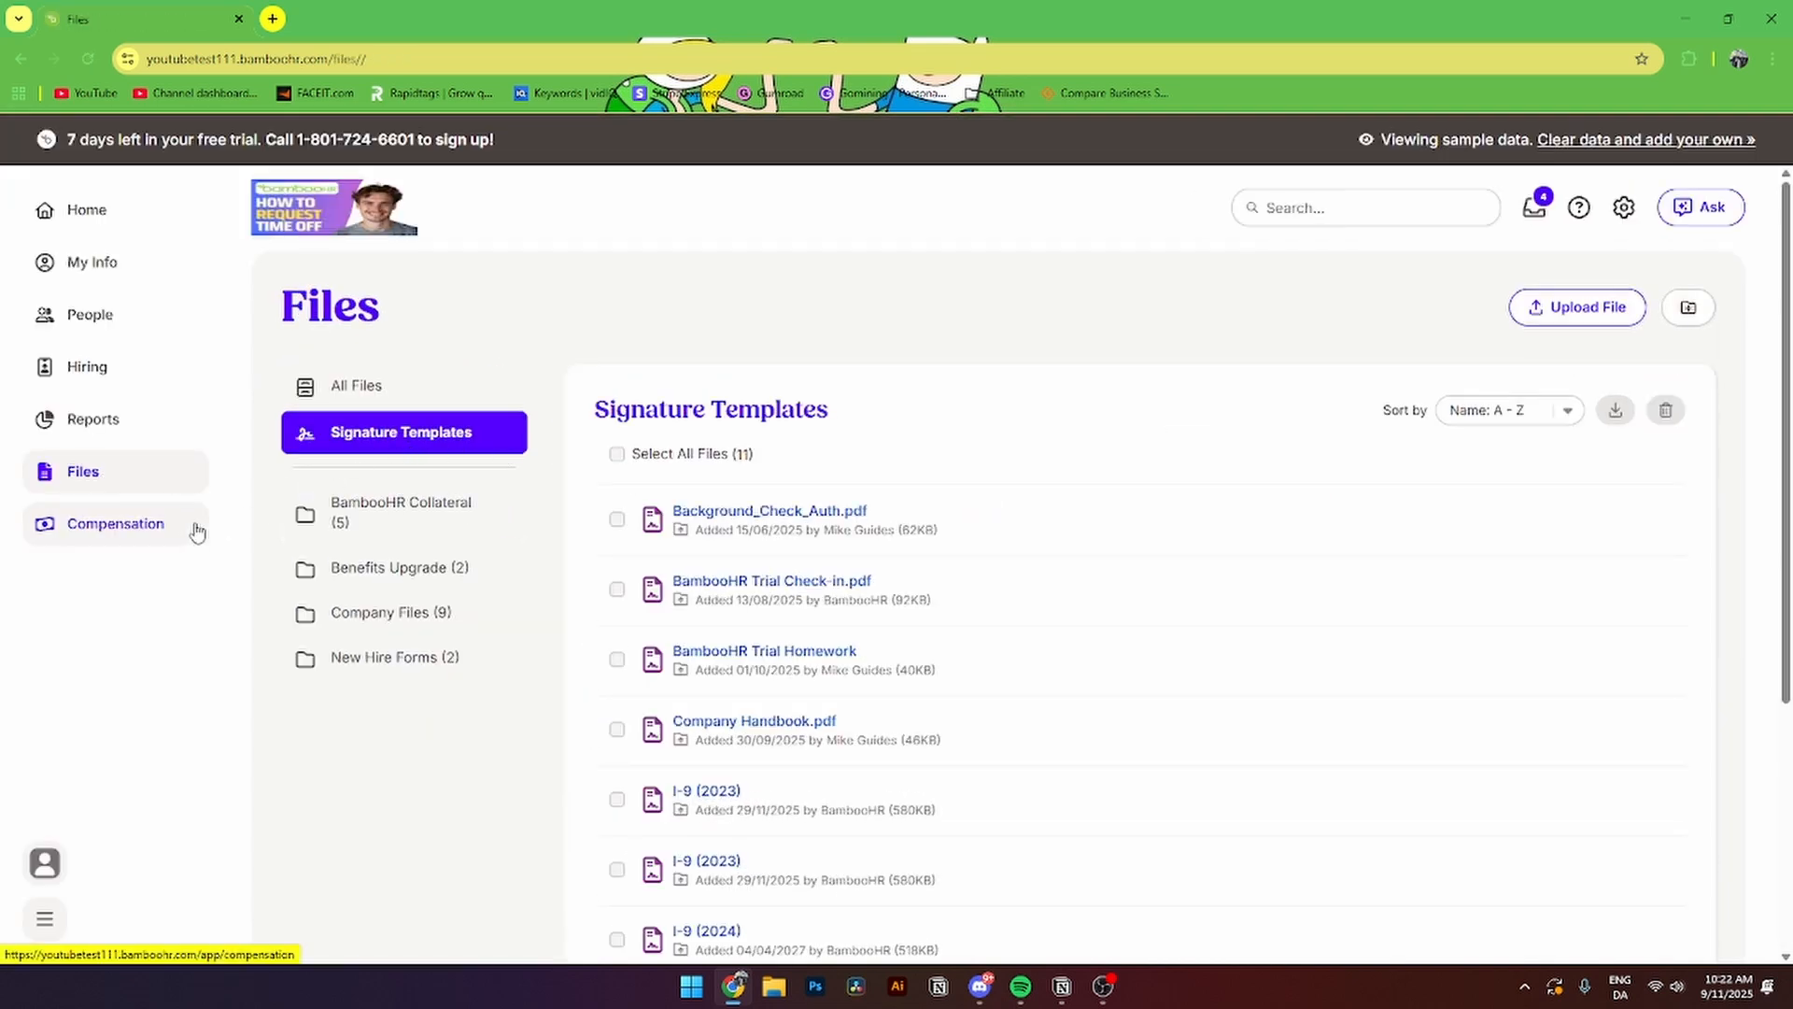
click(149, 531)
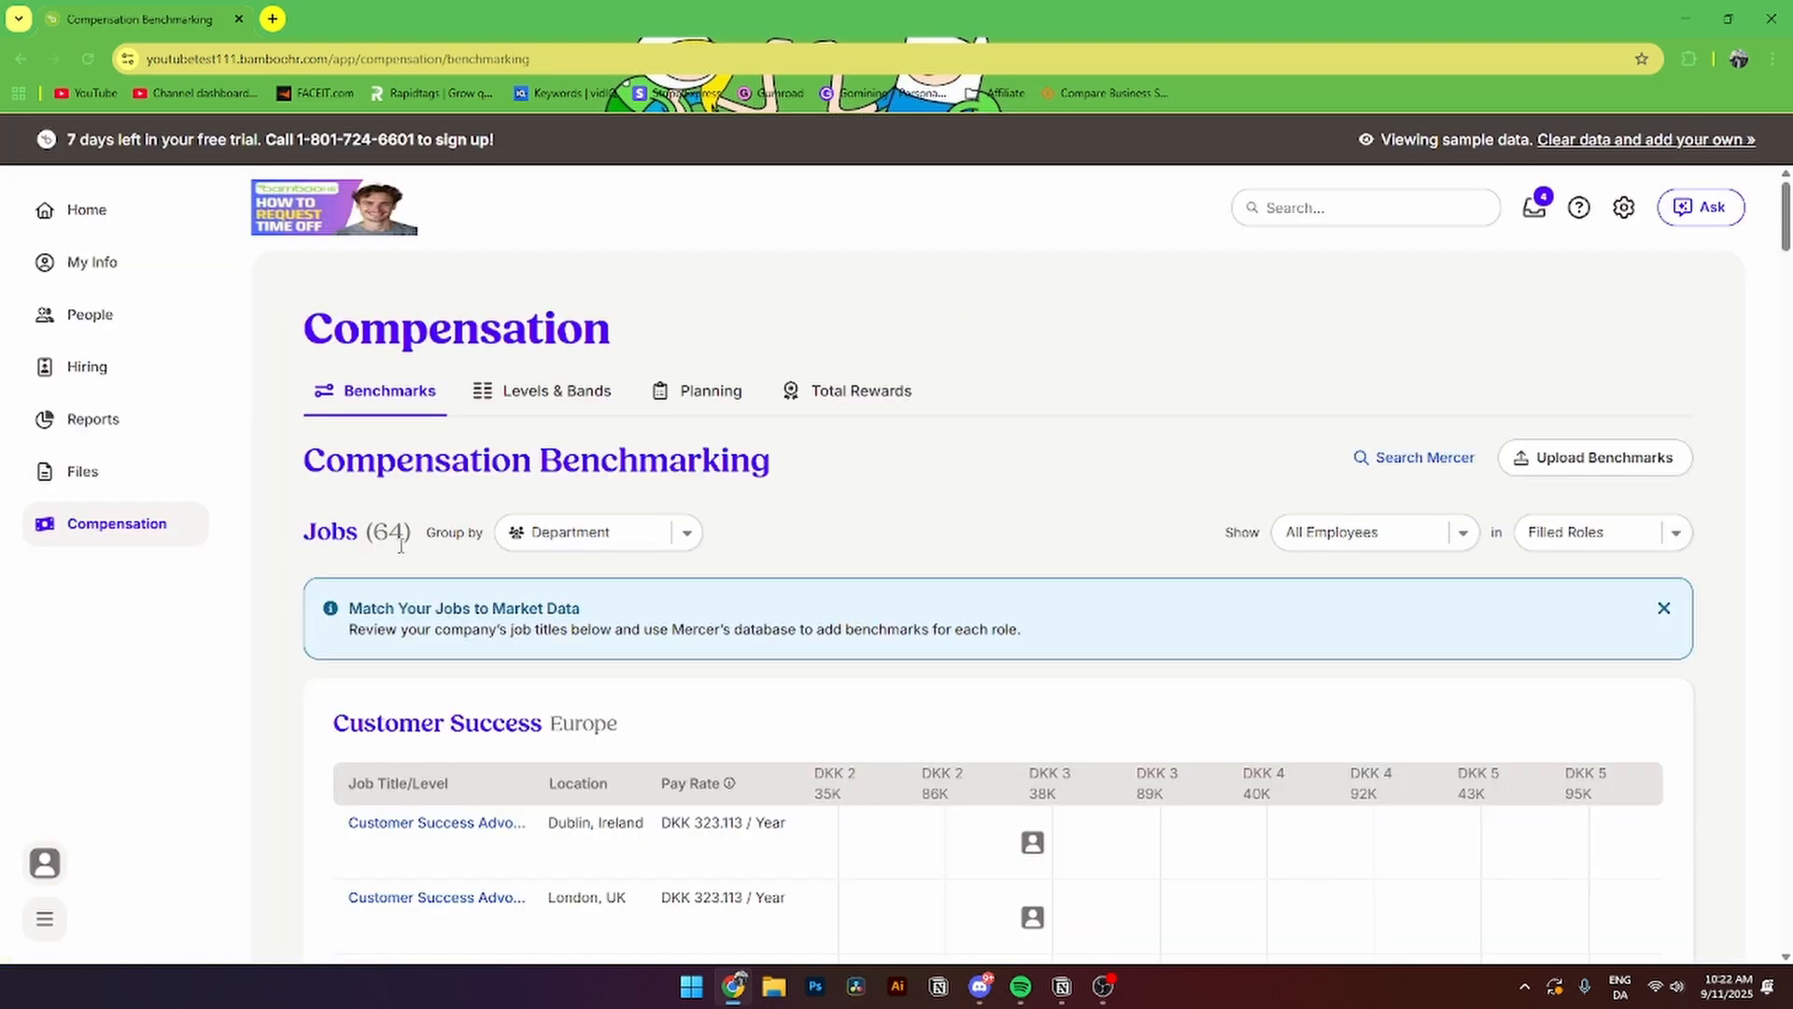
- In settings, view Approvals, Access Levels and Employee Fields, scrolling through the field lists
click(1625, 209)
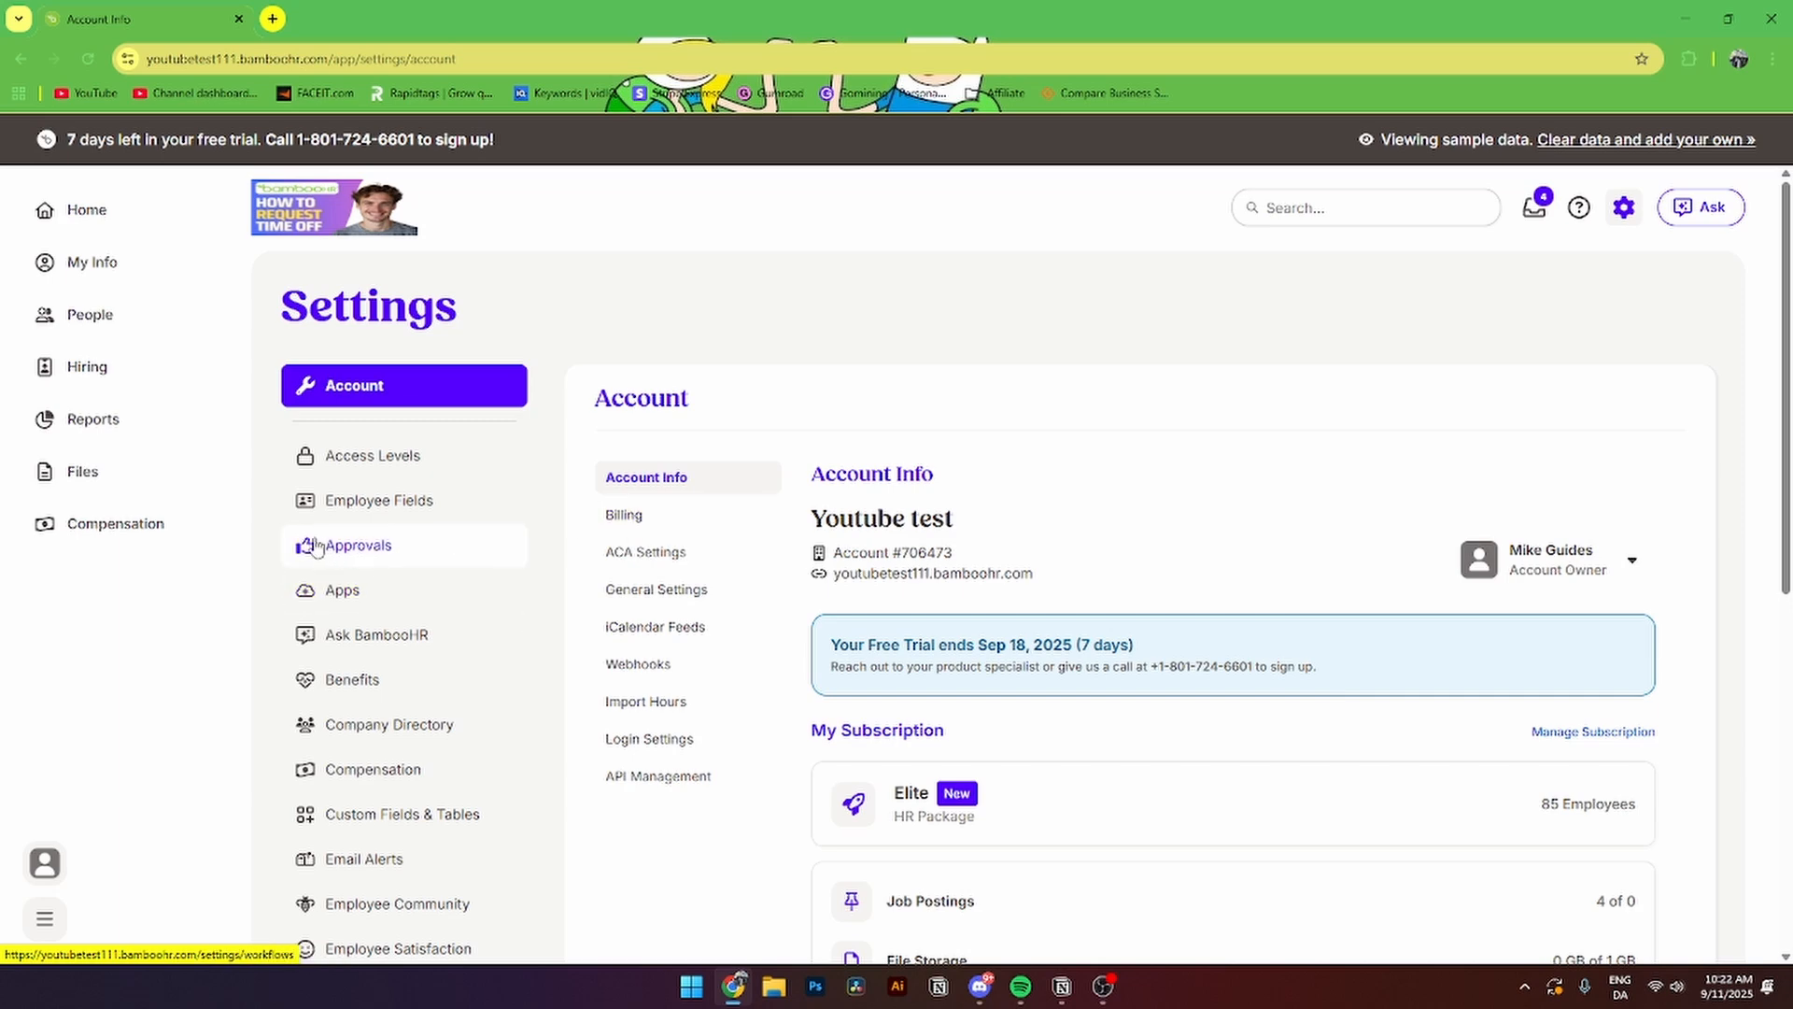
click(345, 550)
click(355, 455)
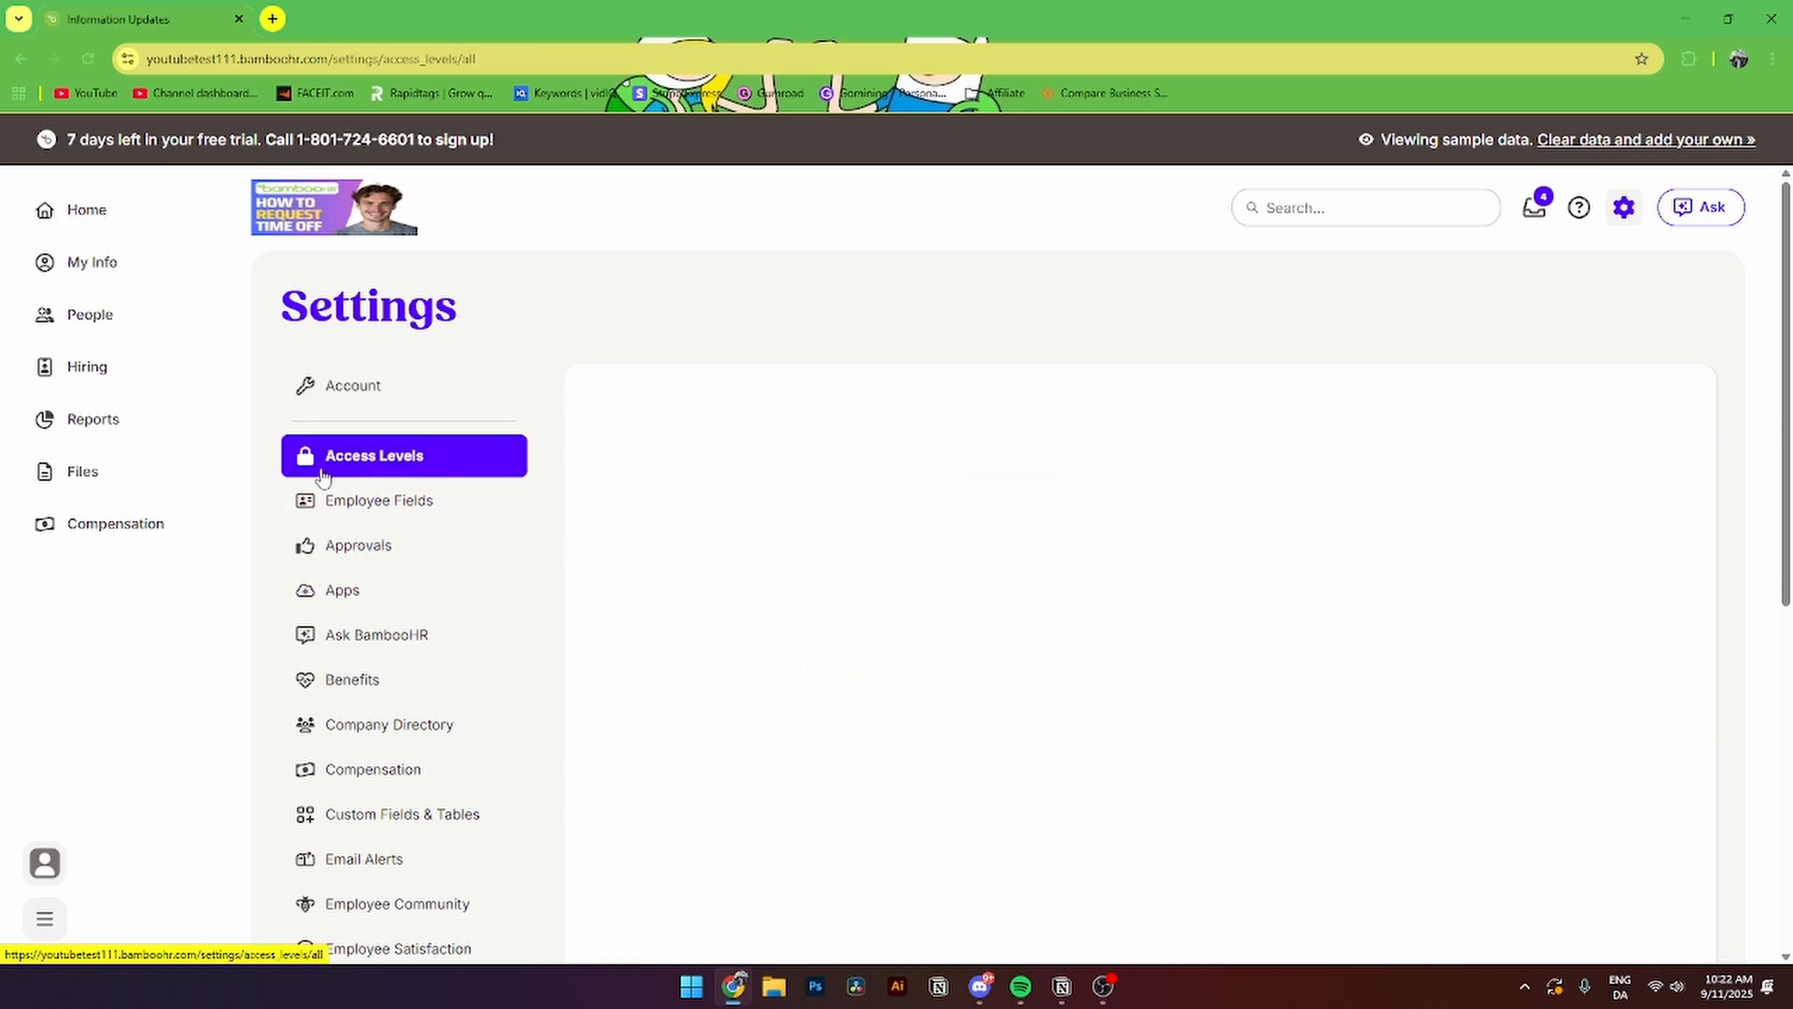
click(417, 503)
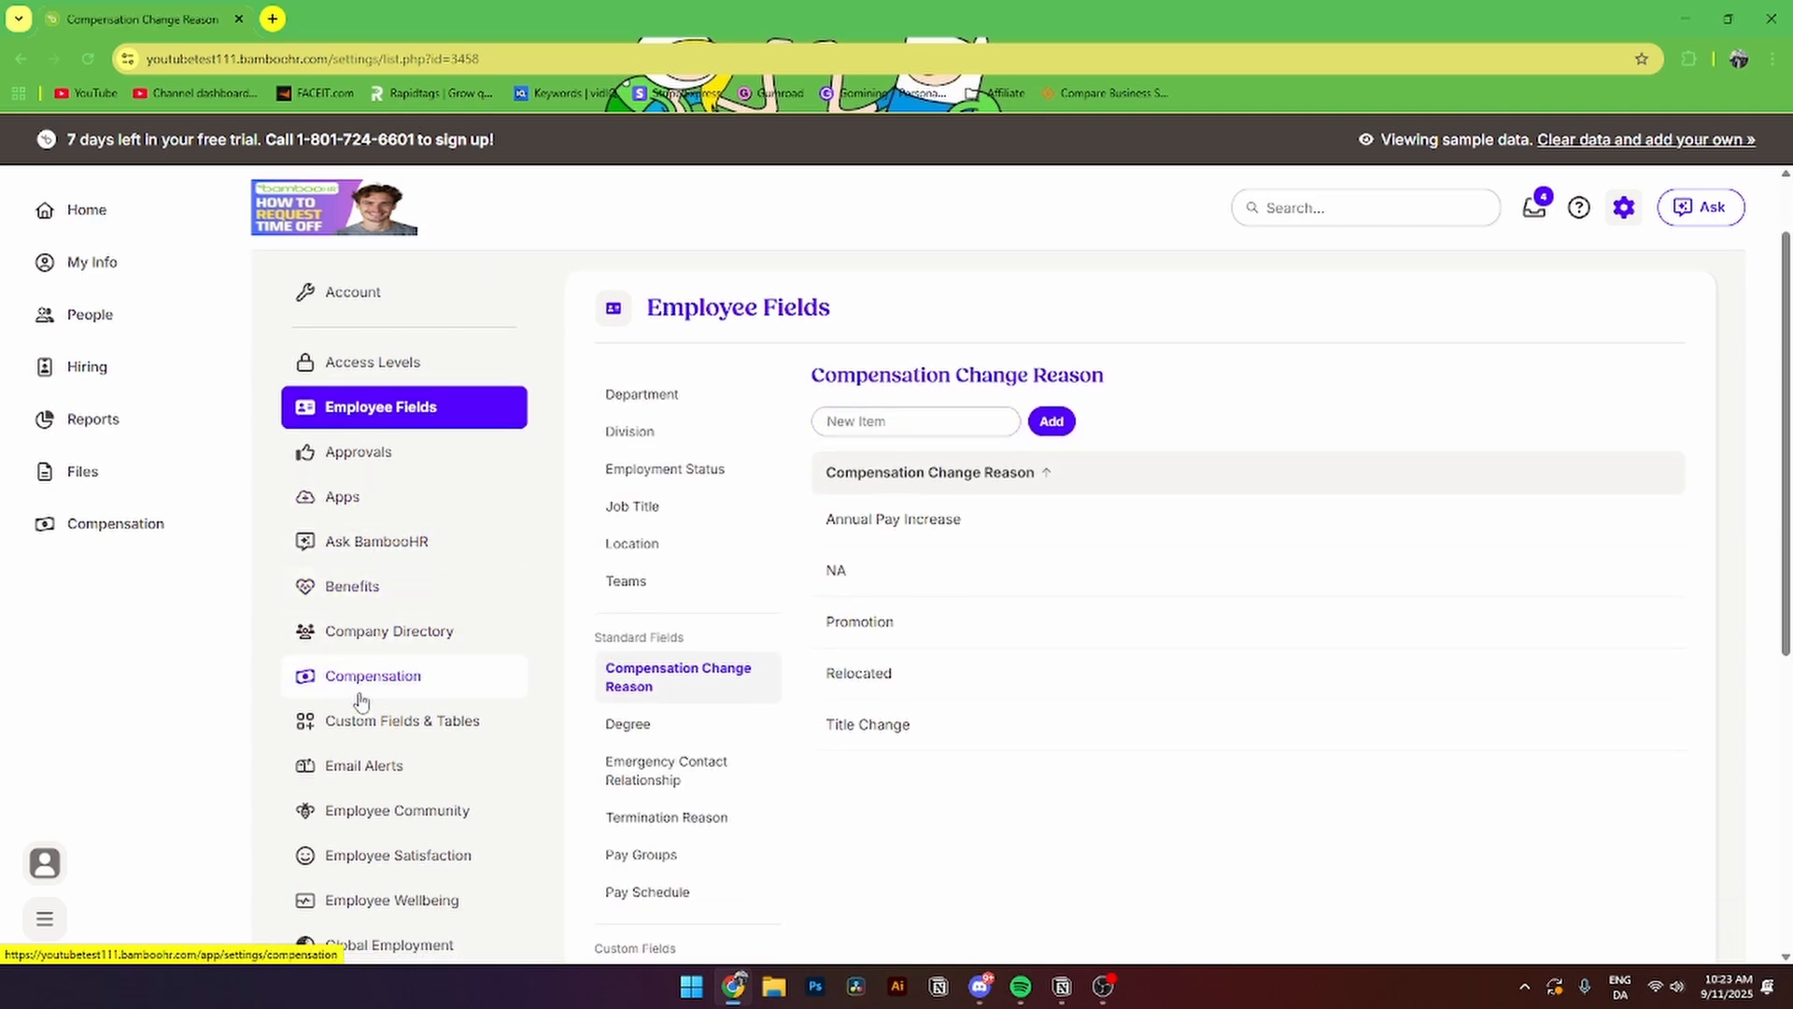
scroll(356, 691, down, 1)
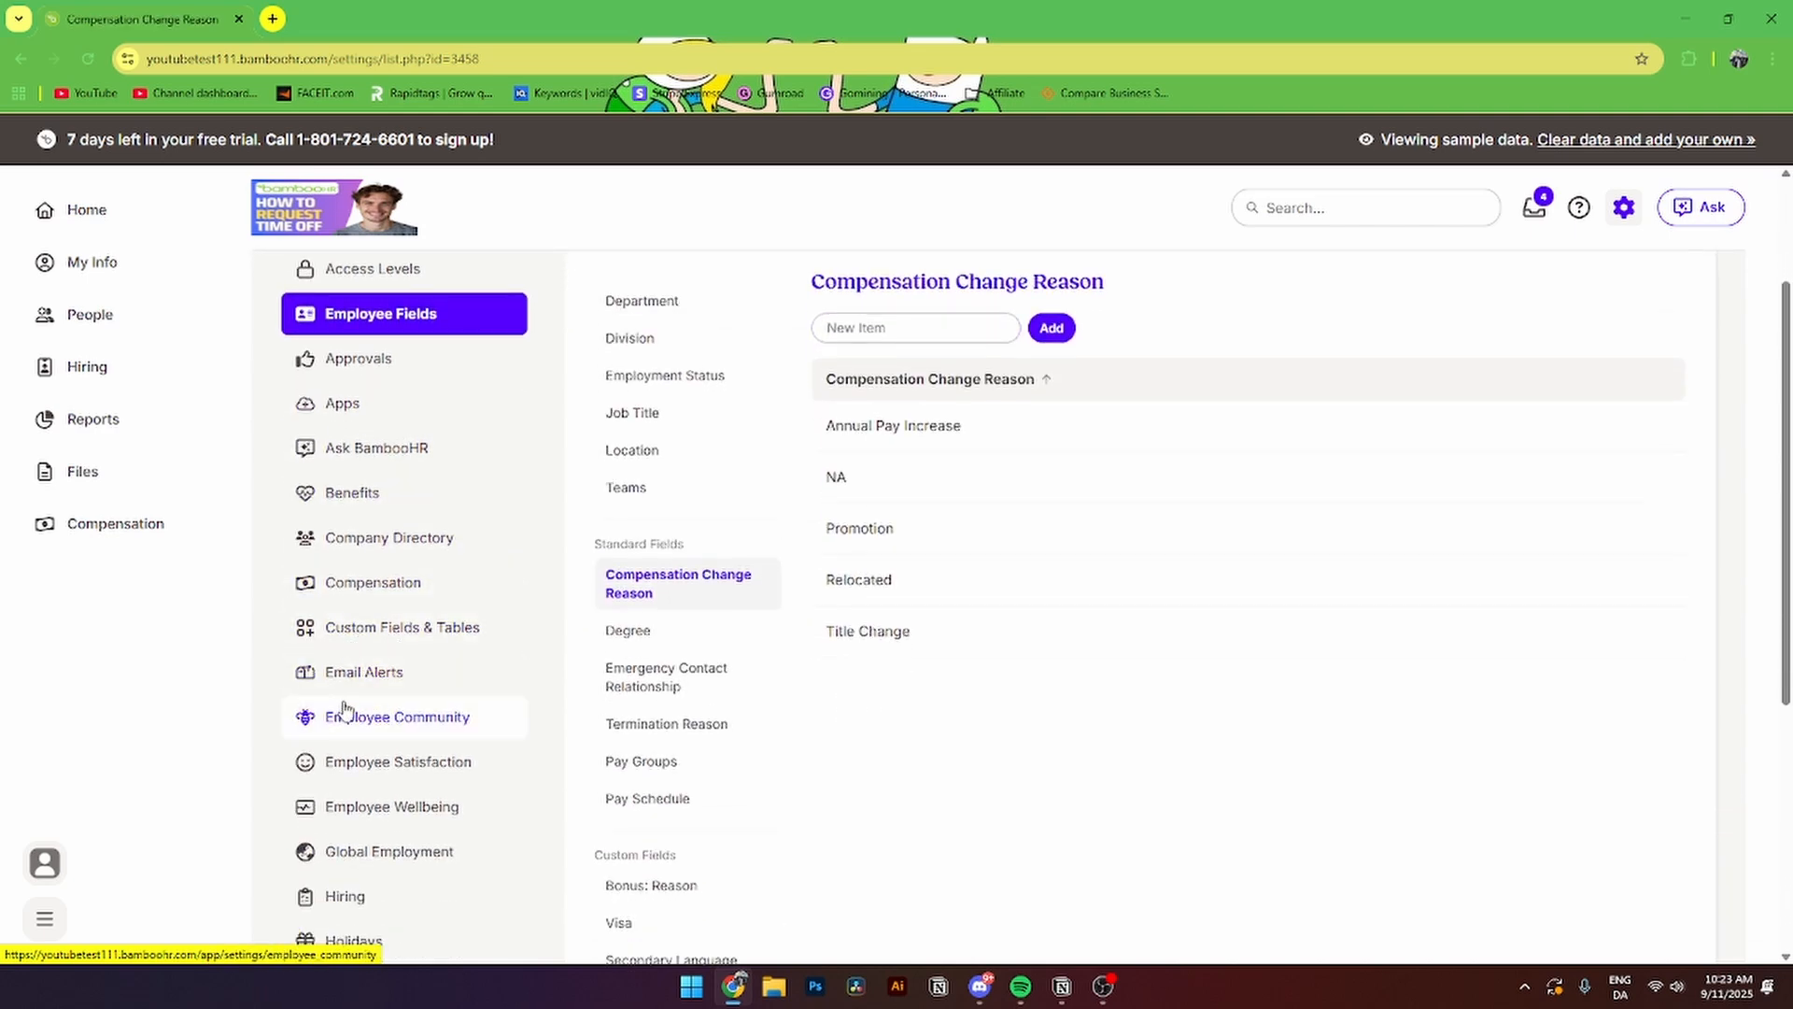
scroll(355, 702, down, 1)
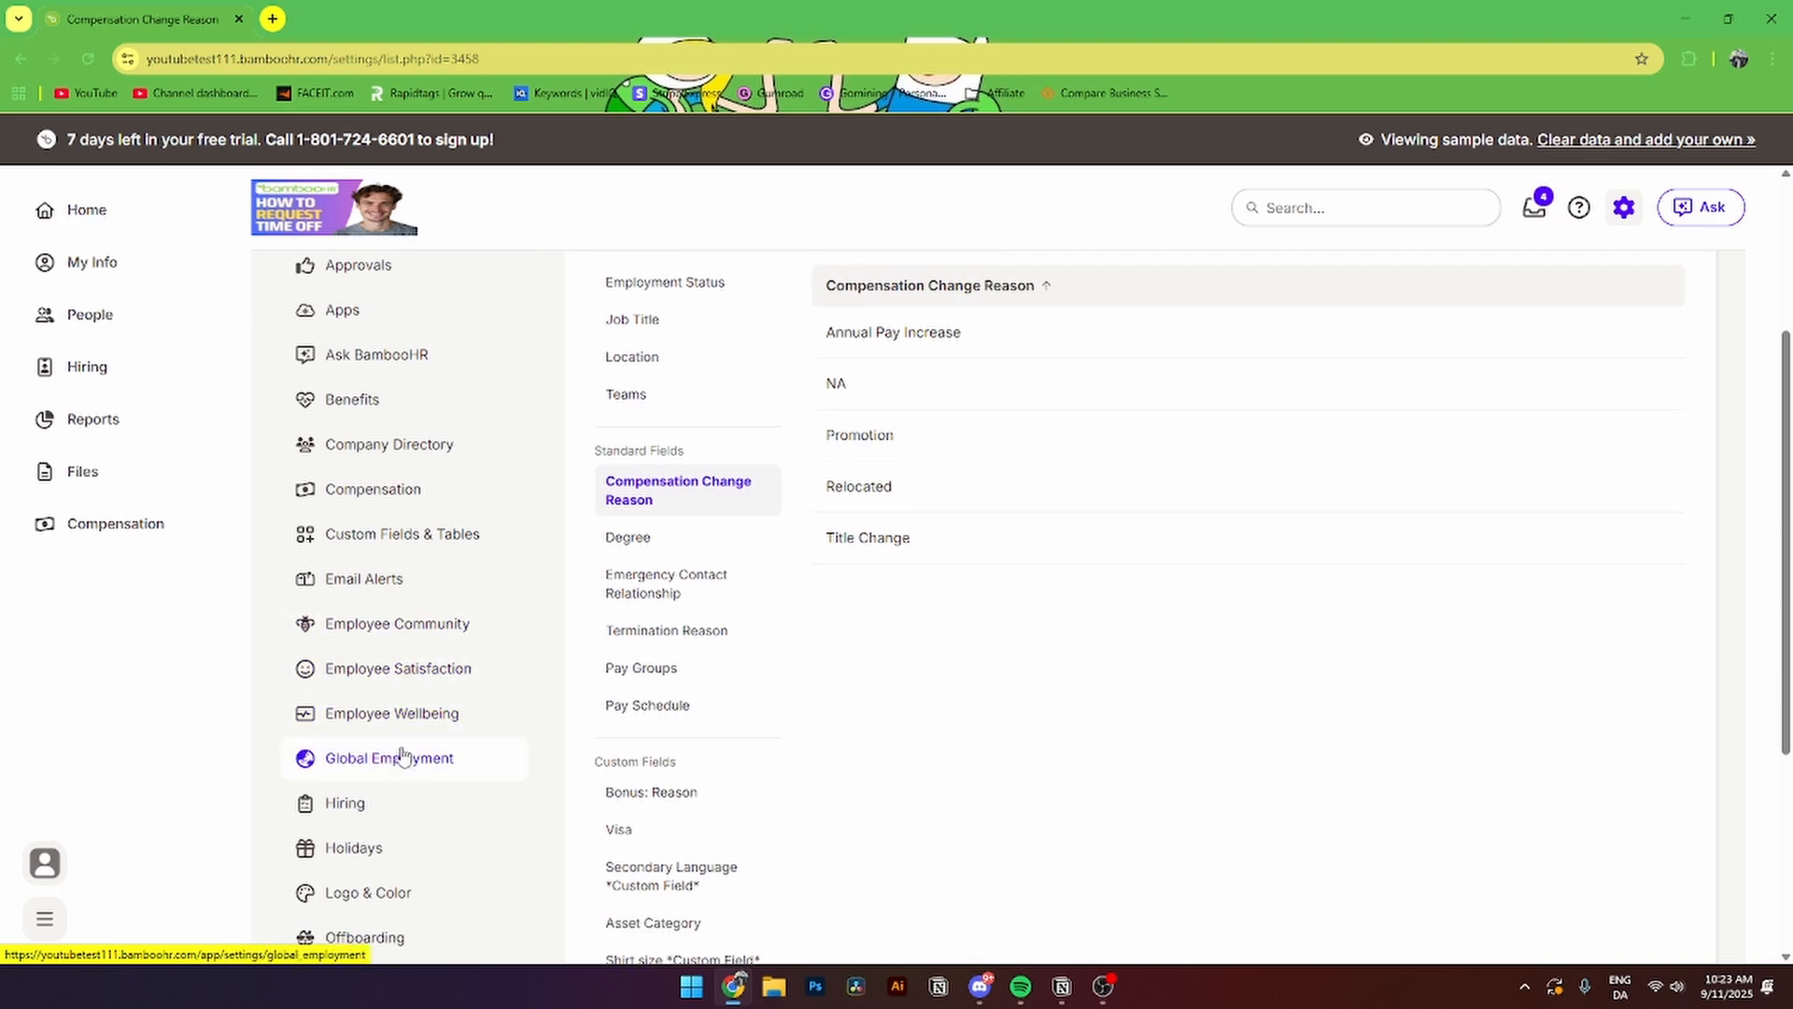
scroll(401, 756, down, 3)
scroll(425, 744, down, 1)
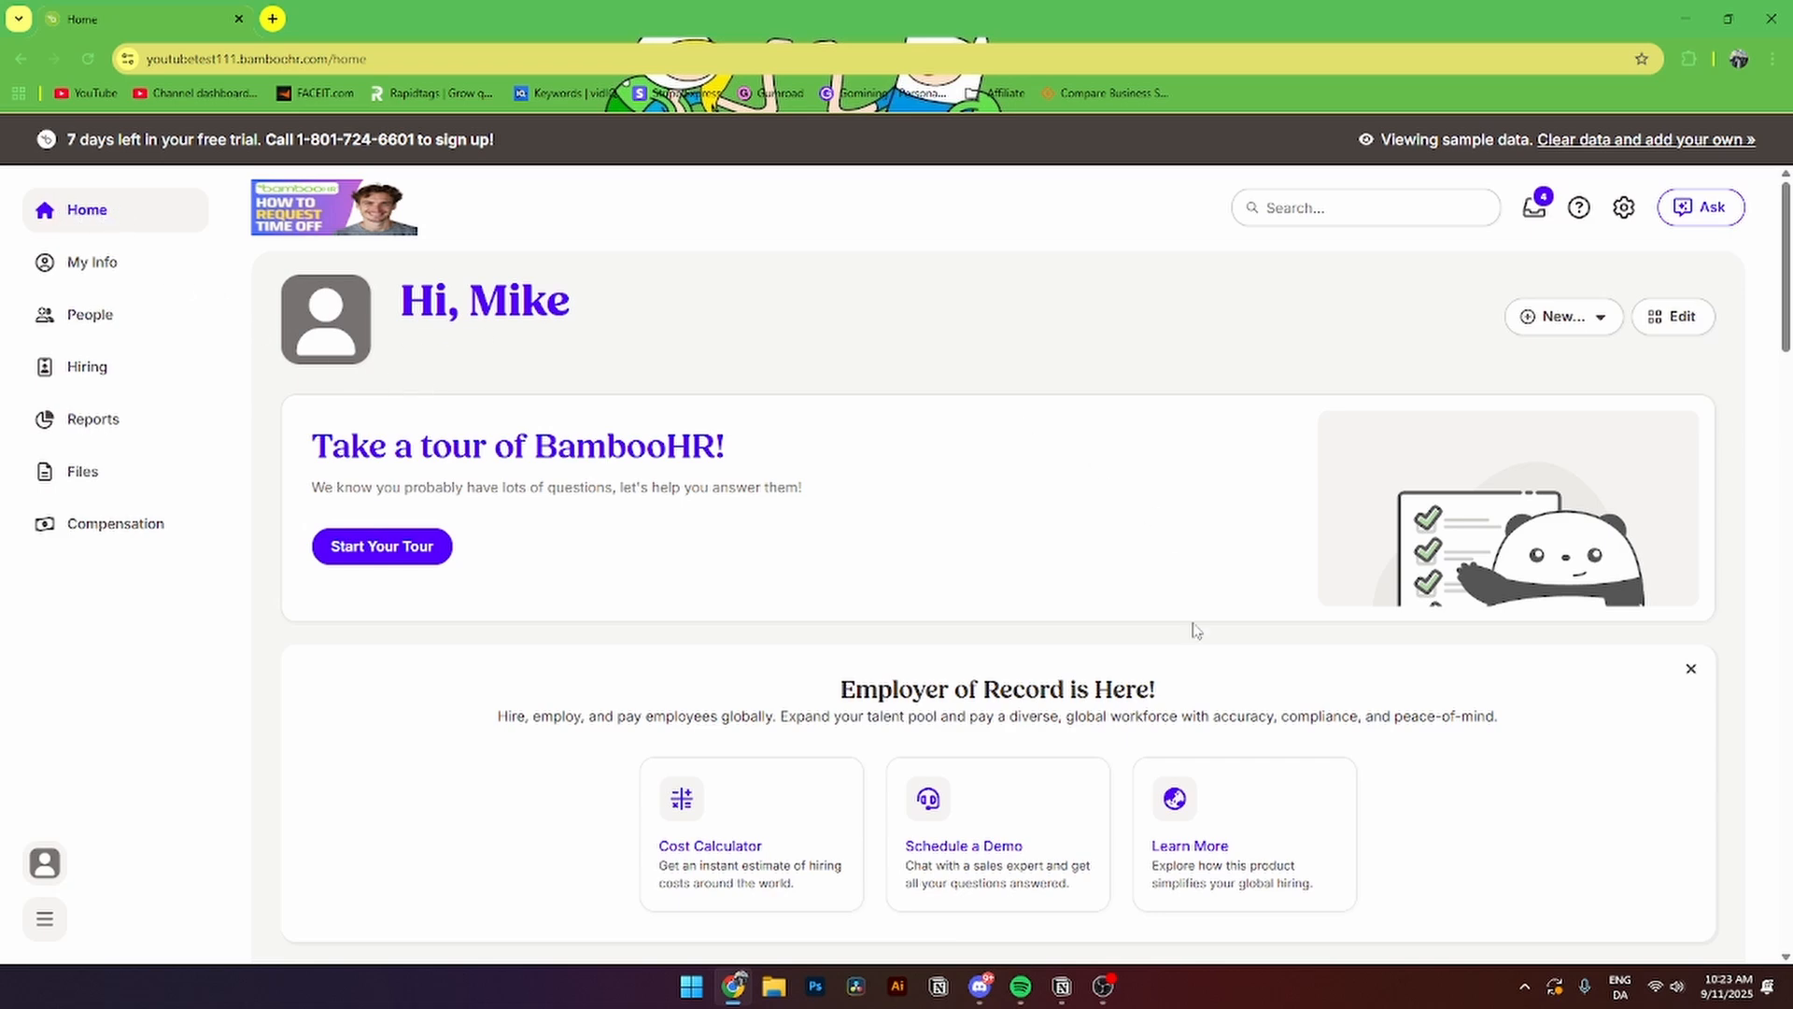
- Start a New Employee record despite the demo-data warning and opt to send a new hire packet
click(1546, 324)
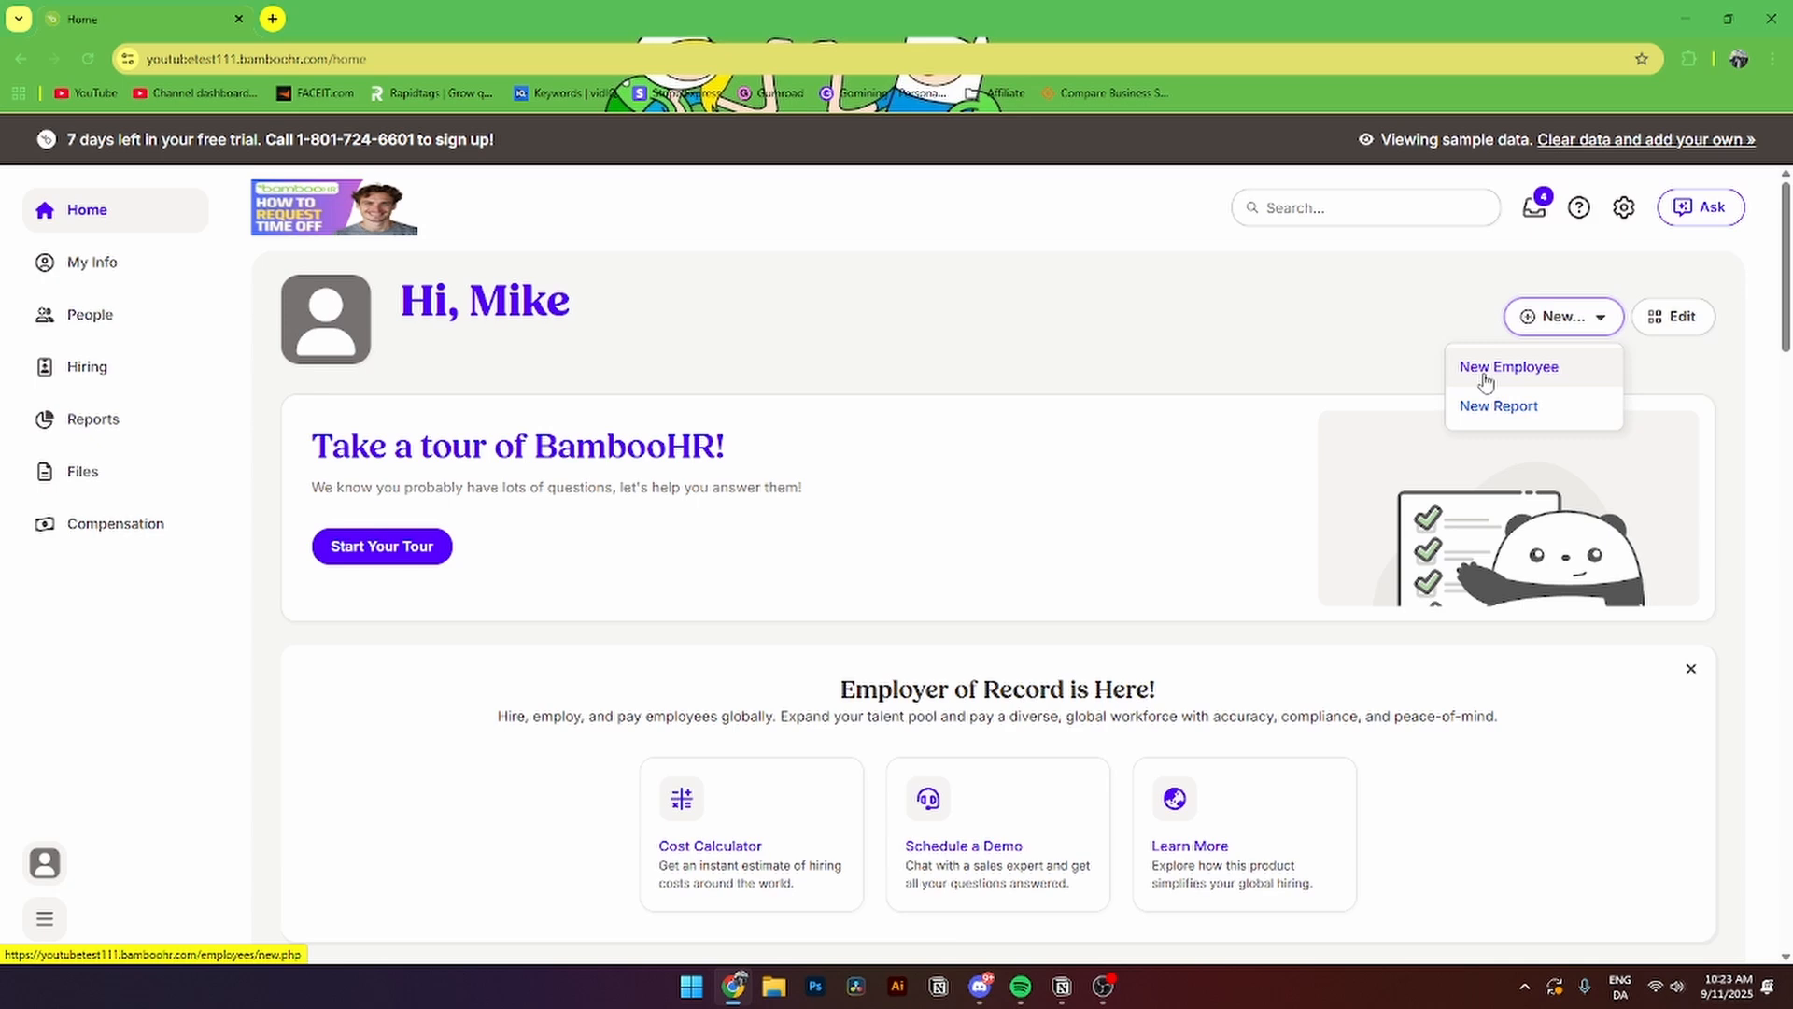
click(1539, 373)
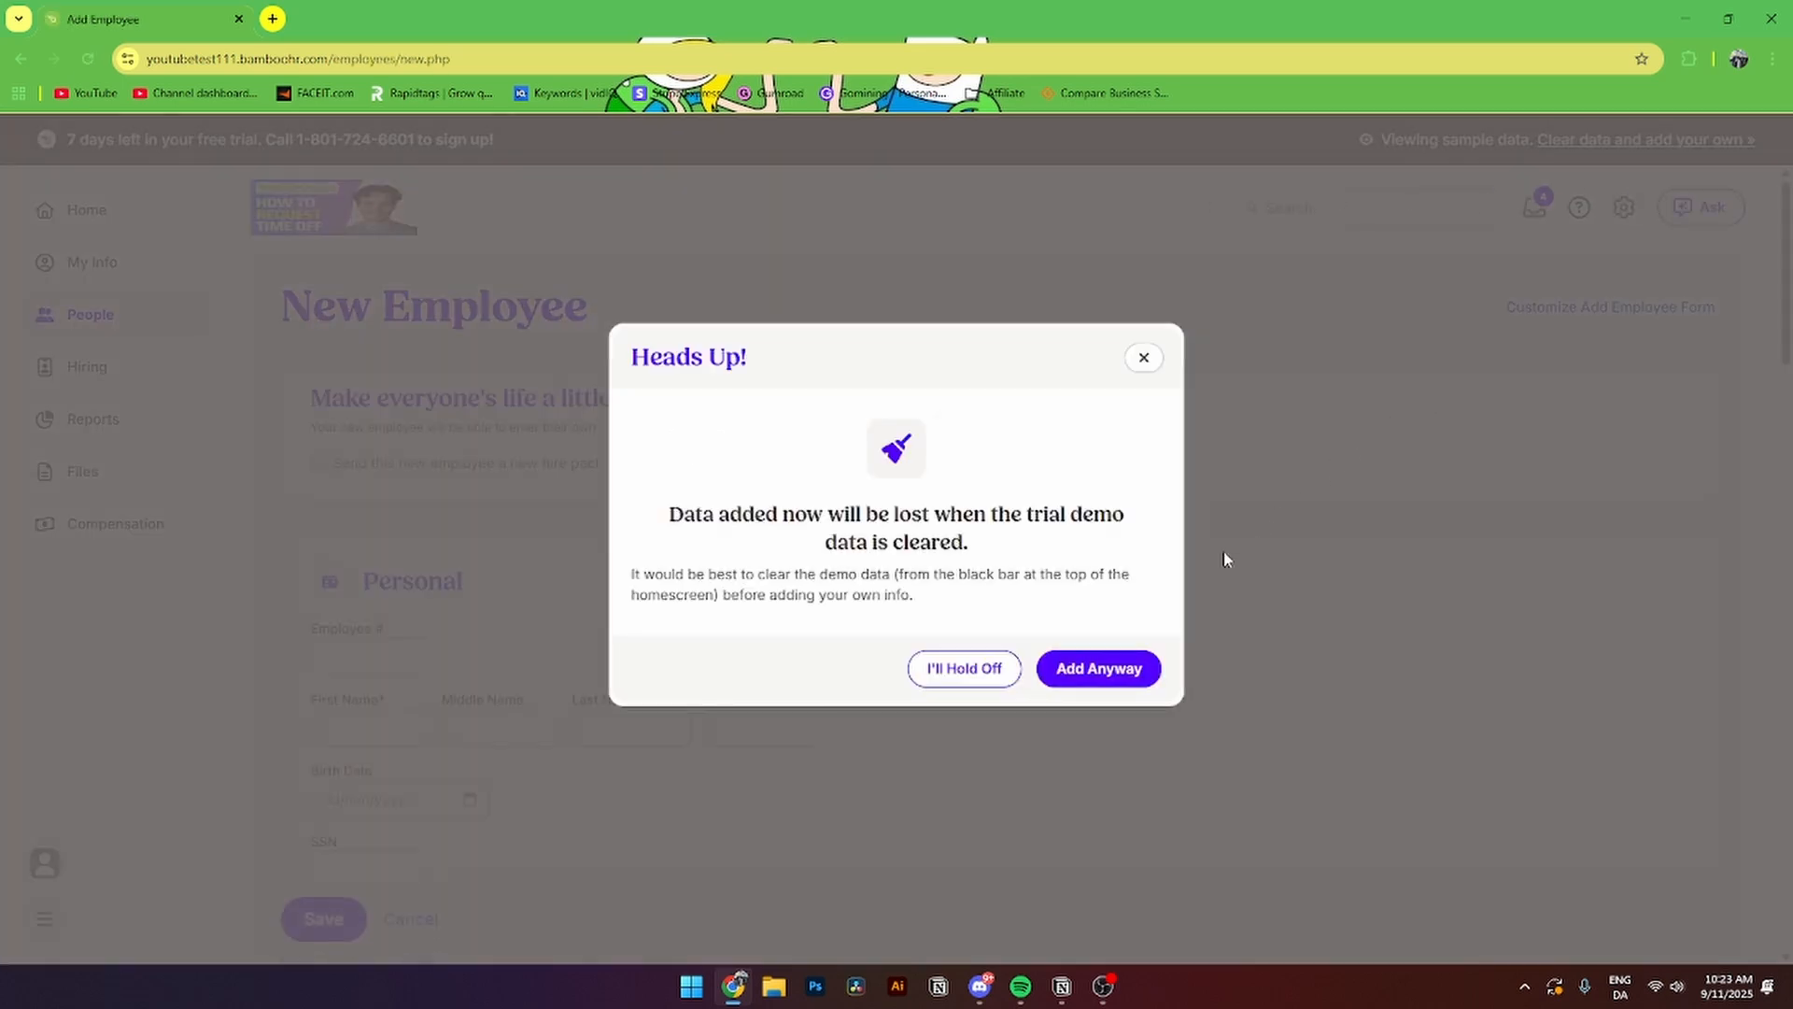
click(1086, 672)
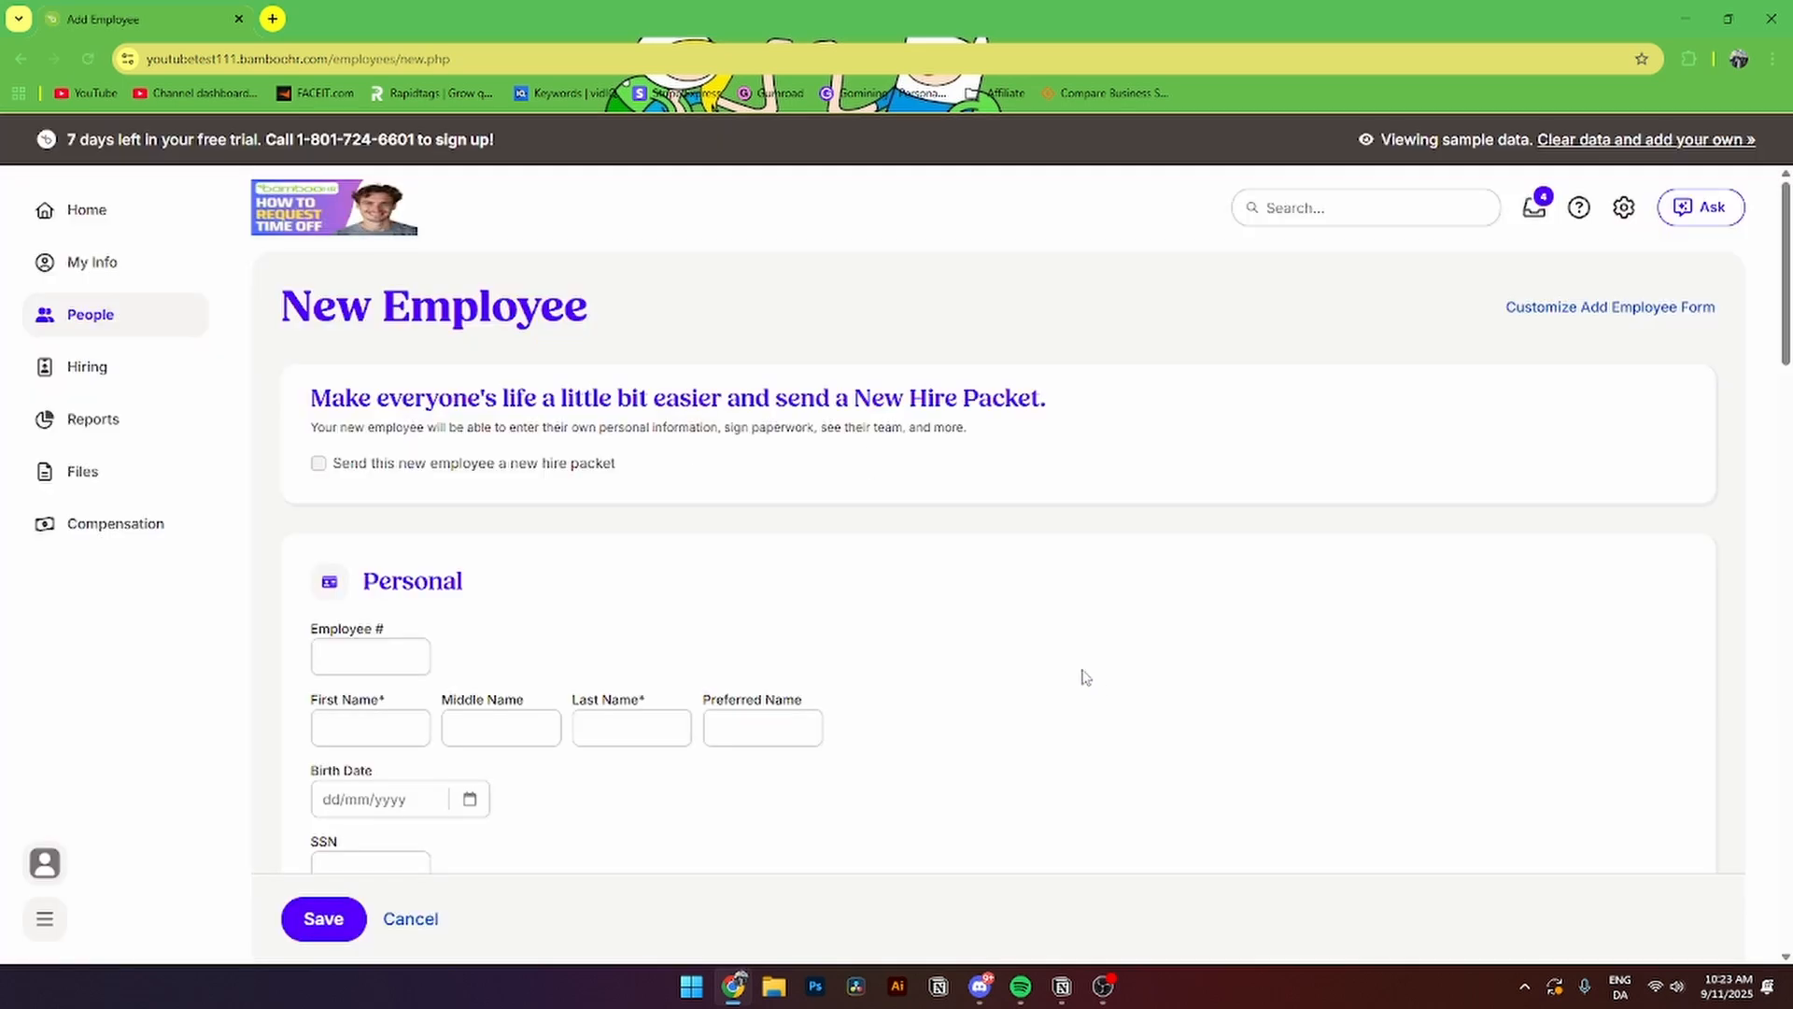
click(411, 474)
scroll(411, 473, down, 2)
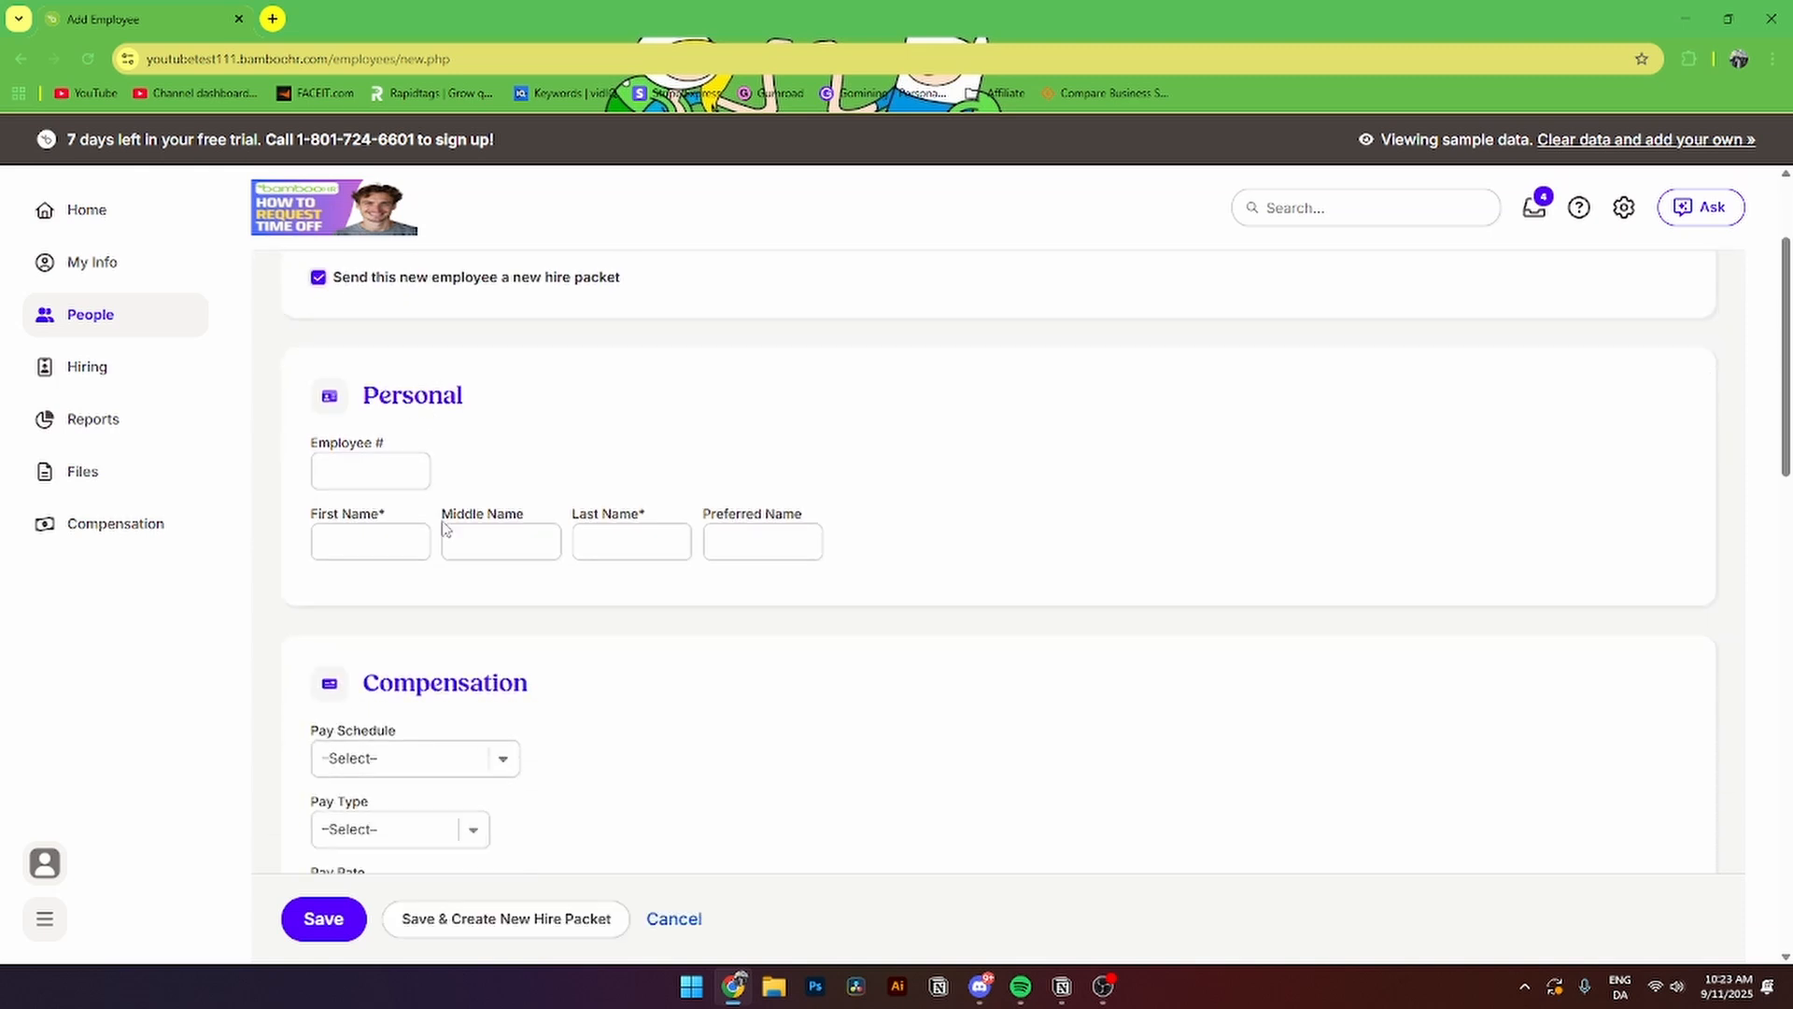
drag(366, 672, 514, 669)
click(517, 665)
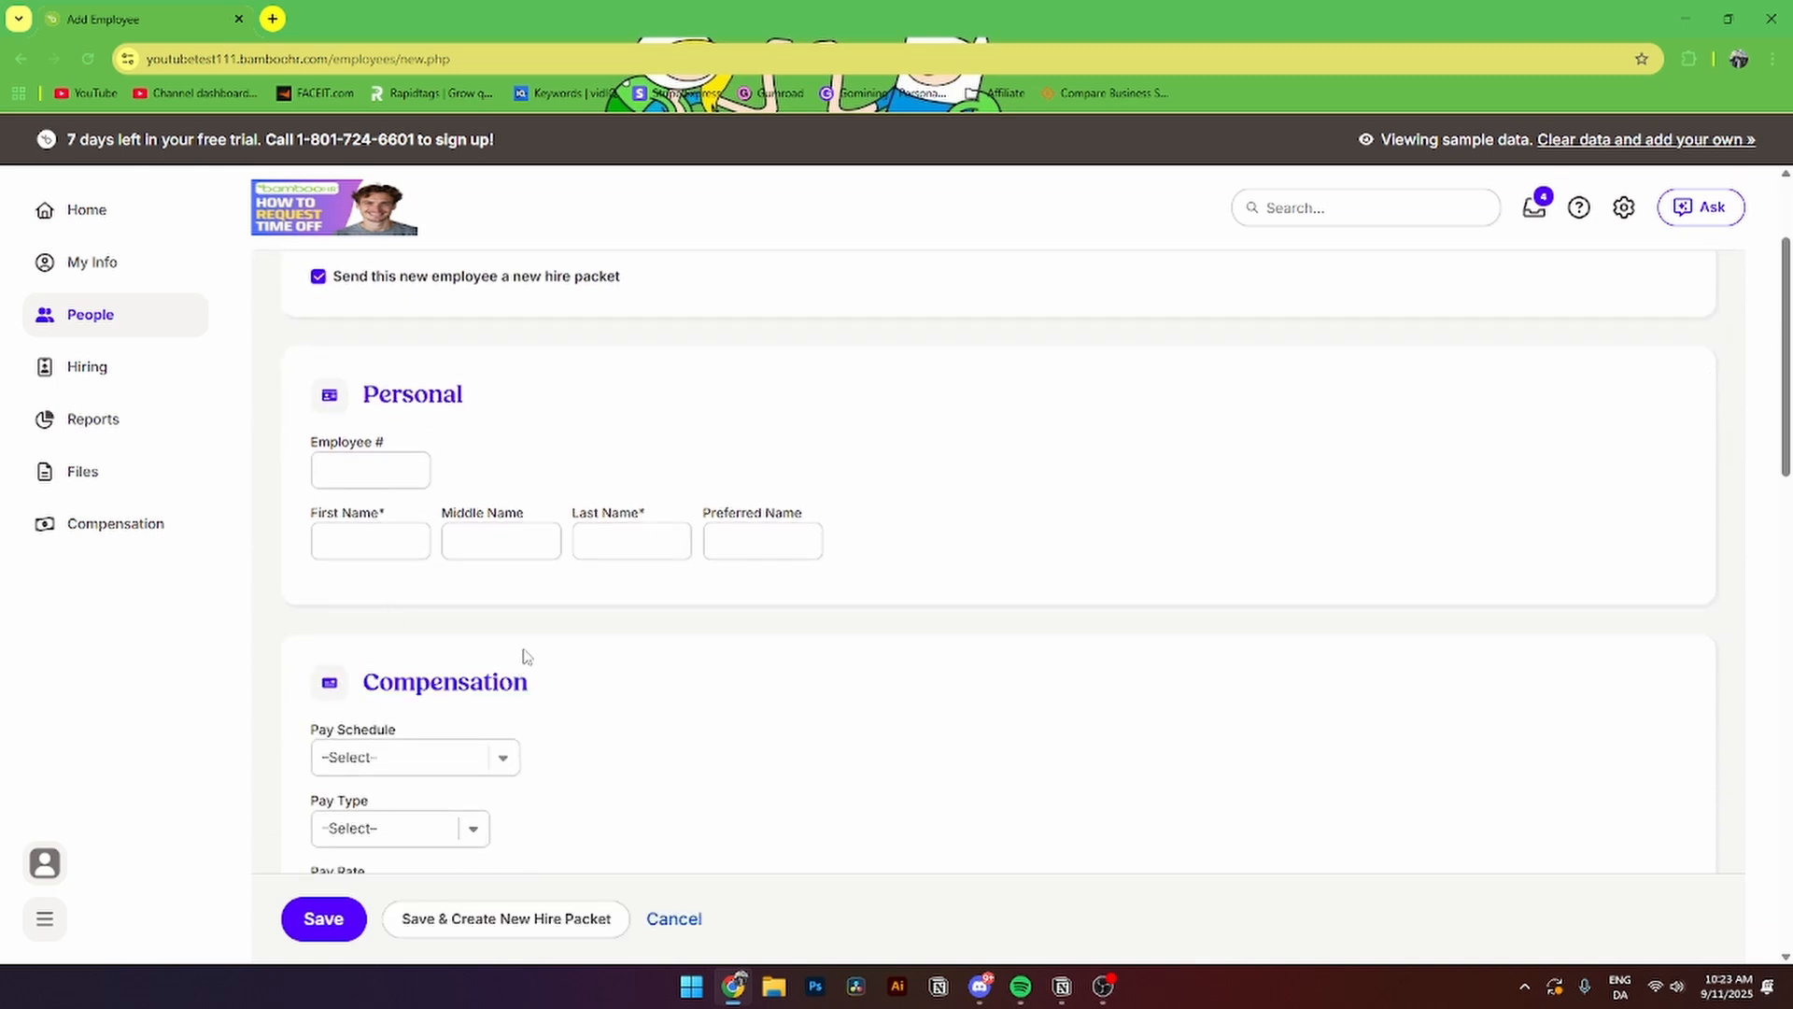
scroll(520, 651, up, 1)
drag(364, 488, 467, 493)
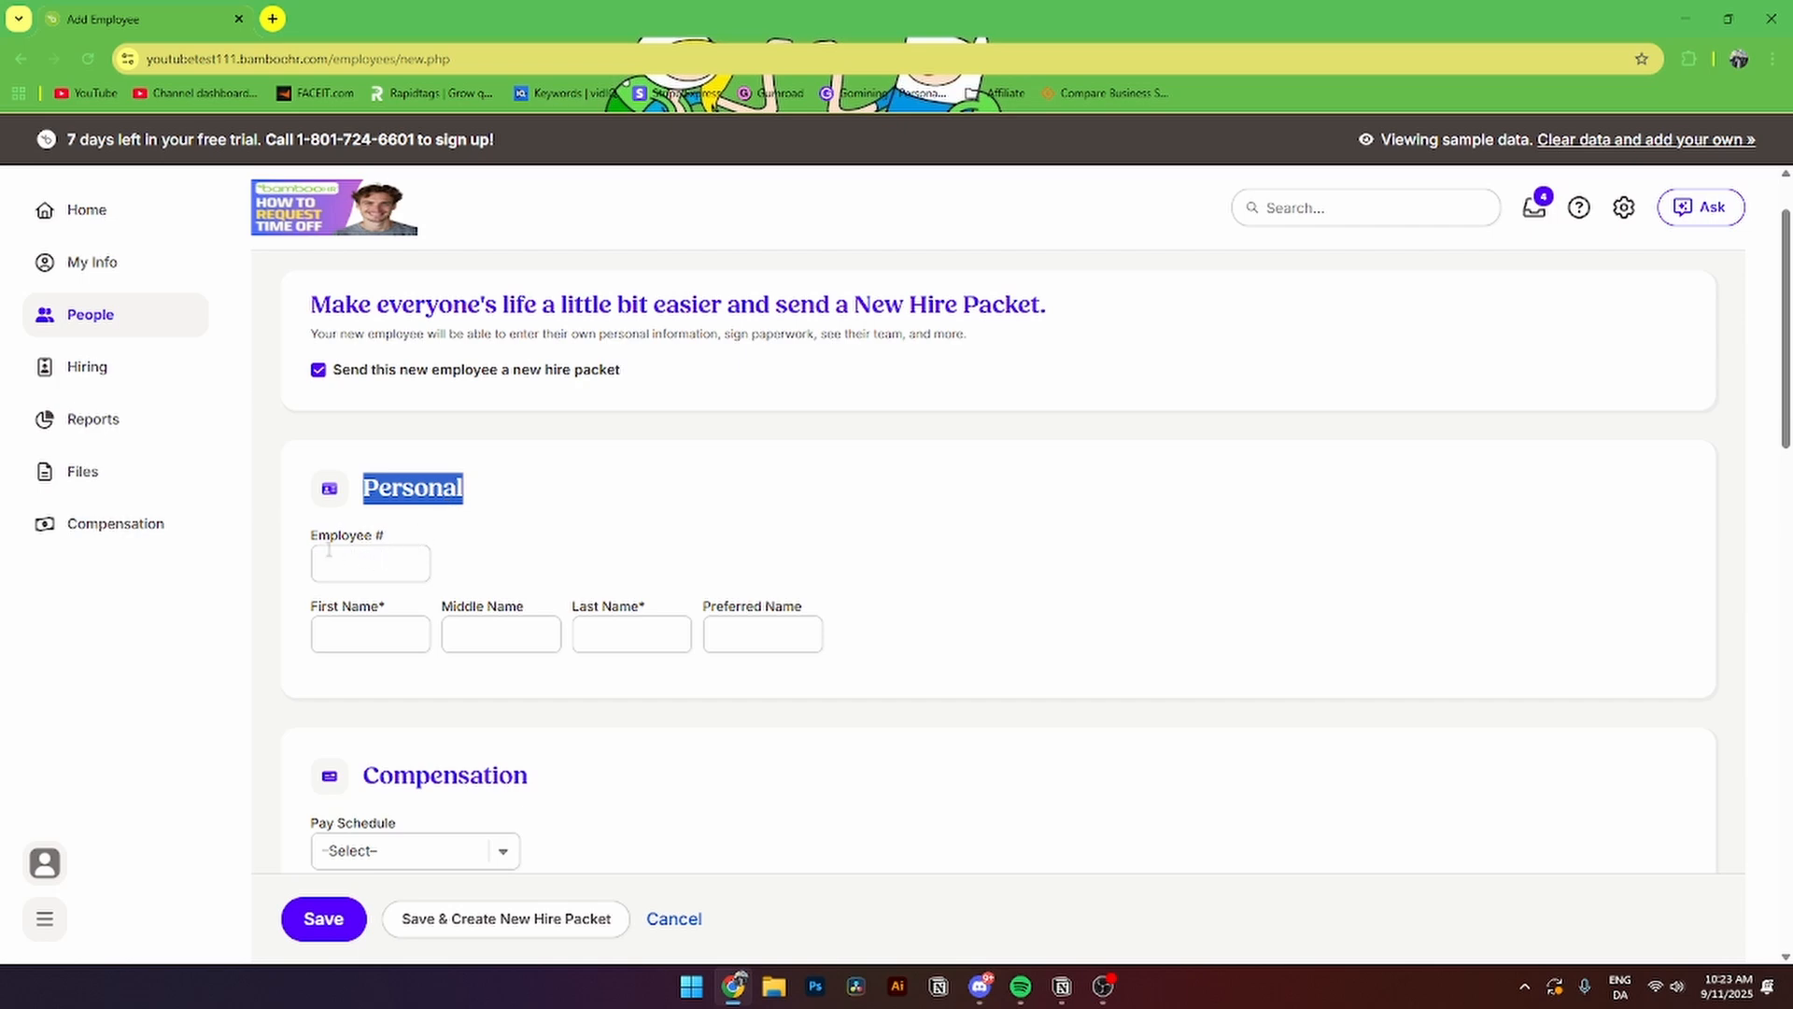
- Enter the employee number and the employee's first name, skipping middle name toward last name
click(361, 560)
text(125)
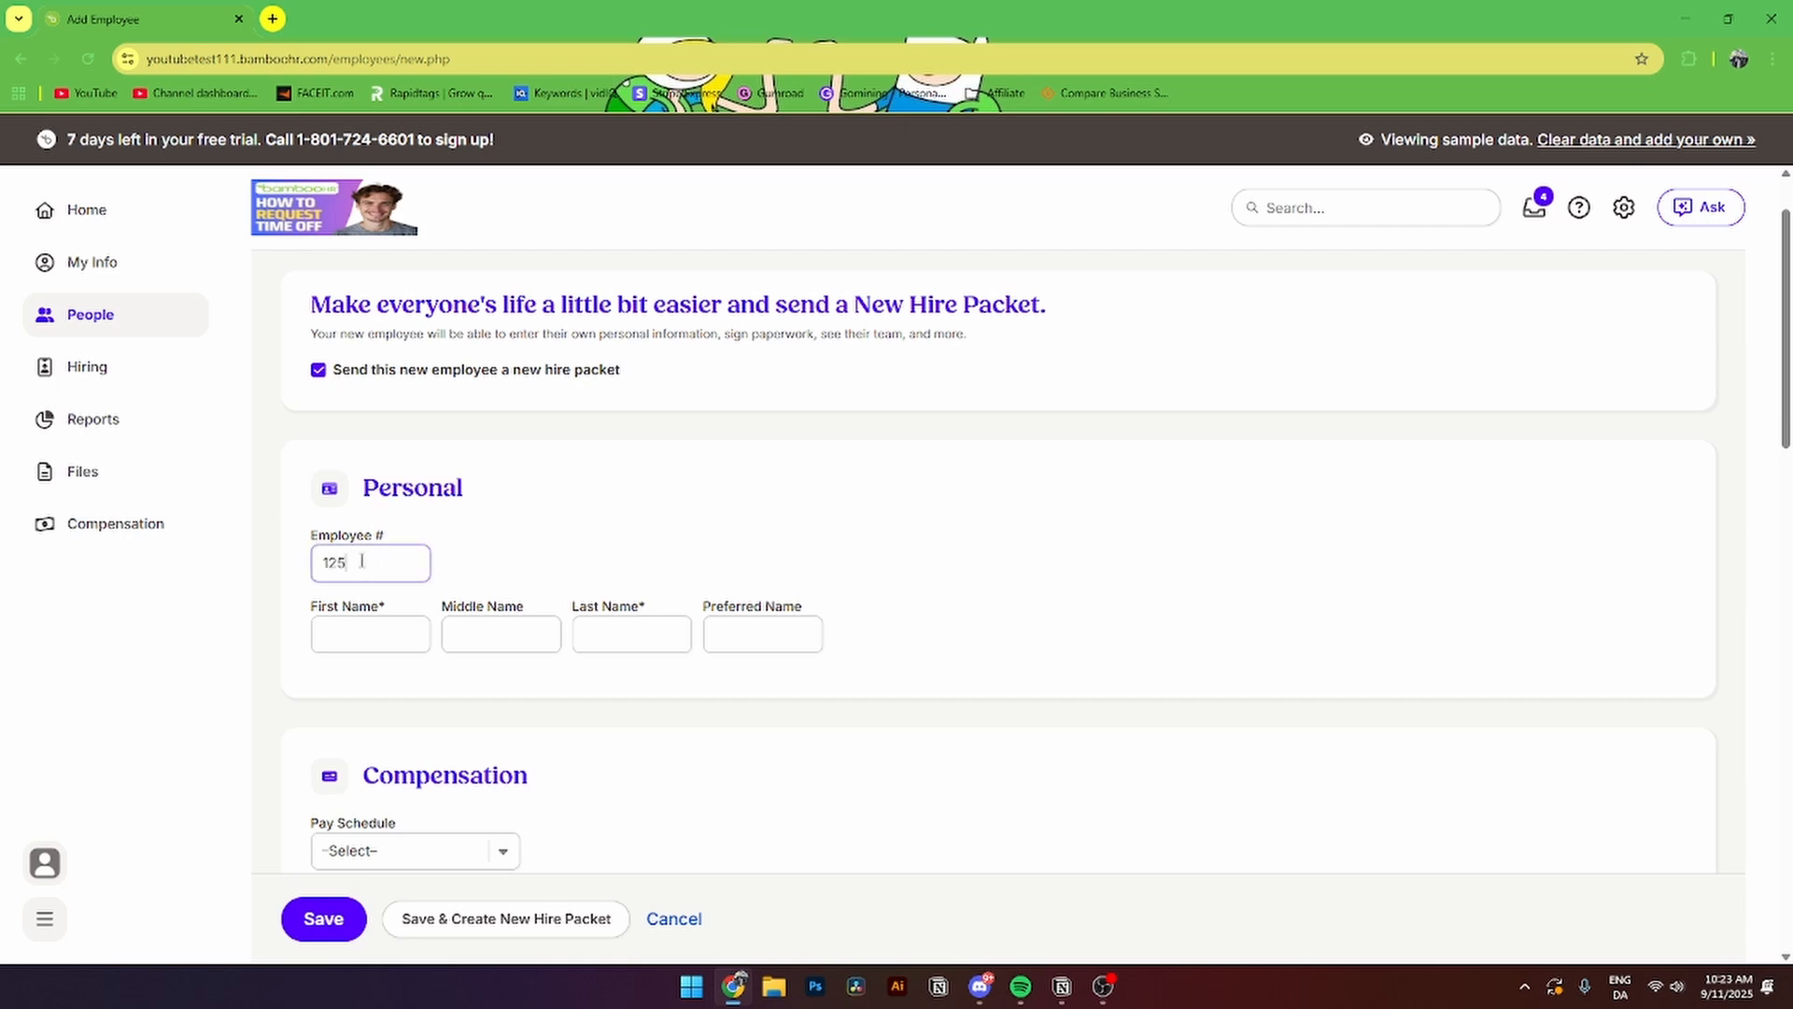
text(8)
click(398, 628)
text(Mike)
key(Tab)
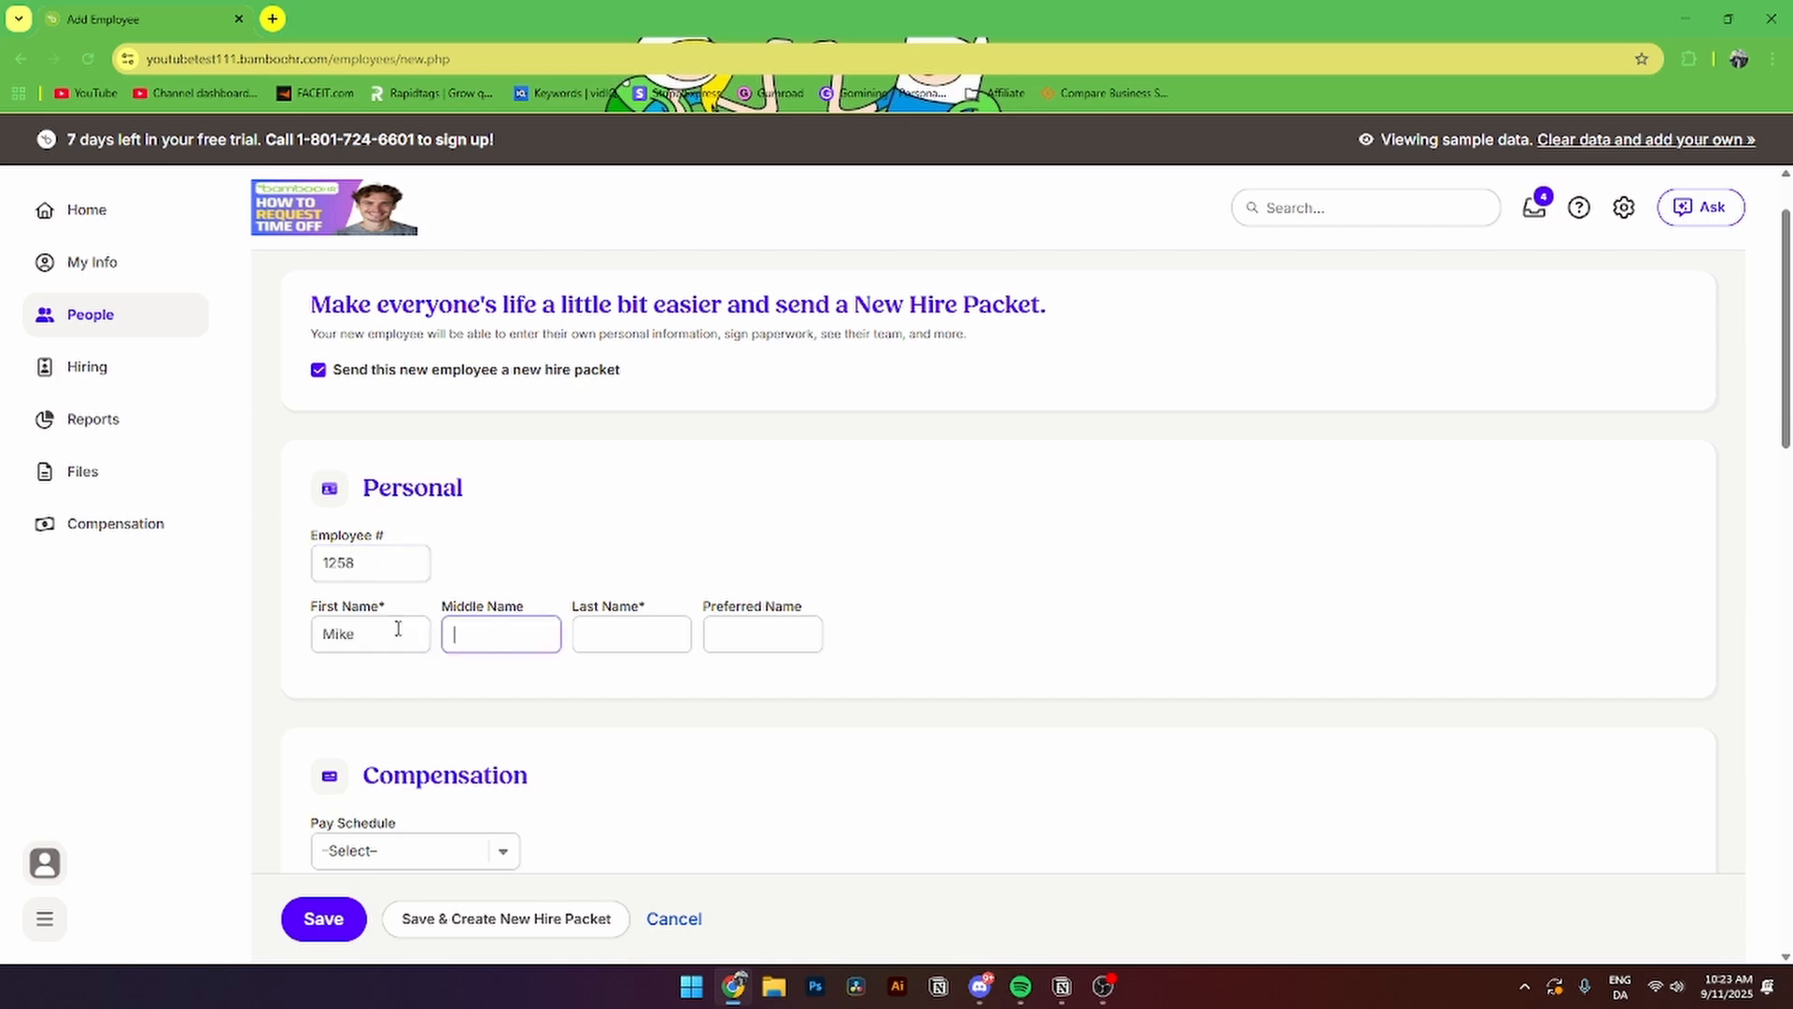
key(Tab)
key(Tab)
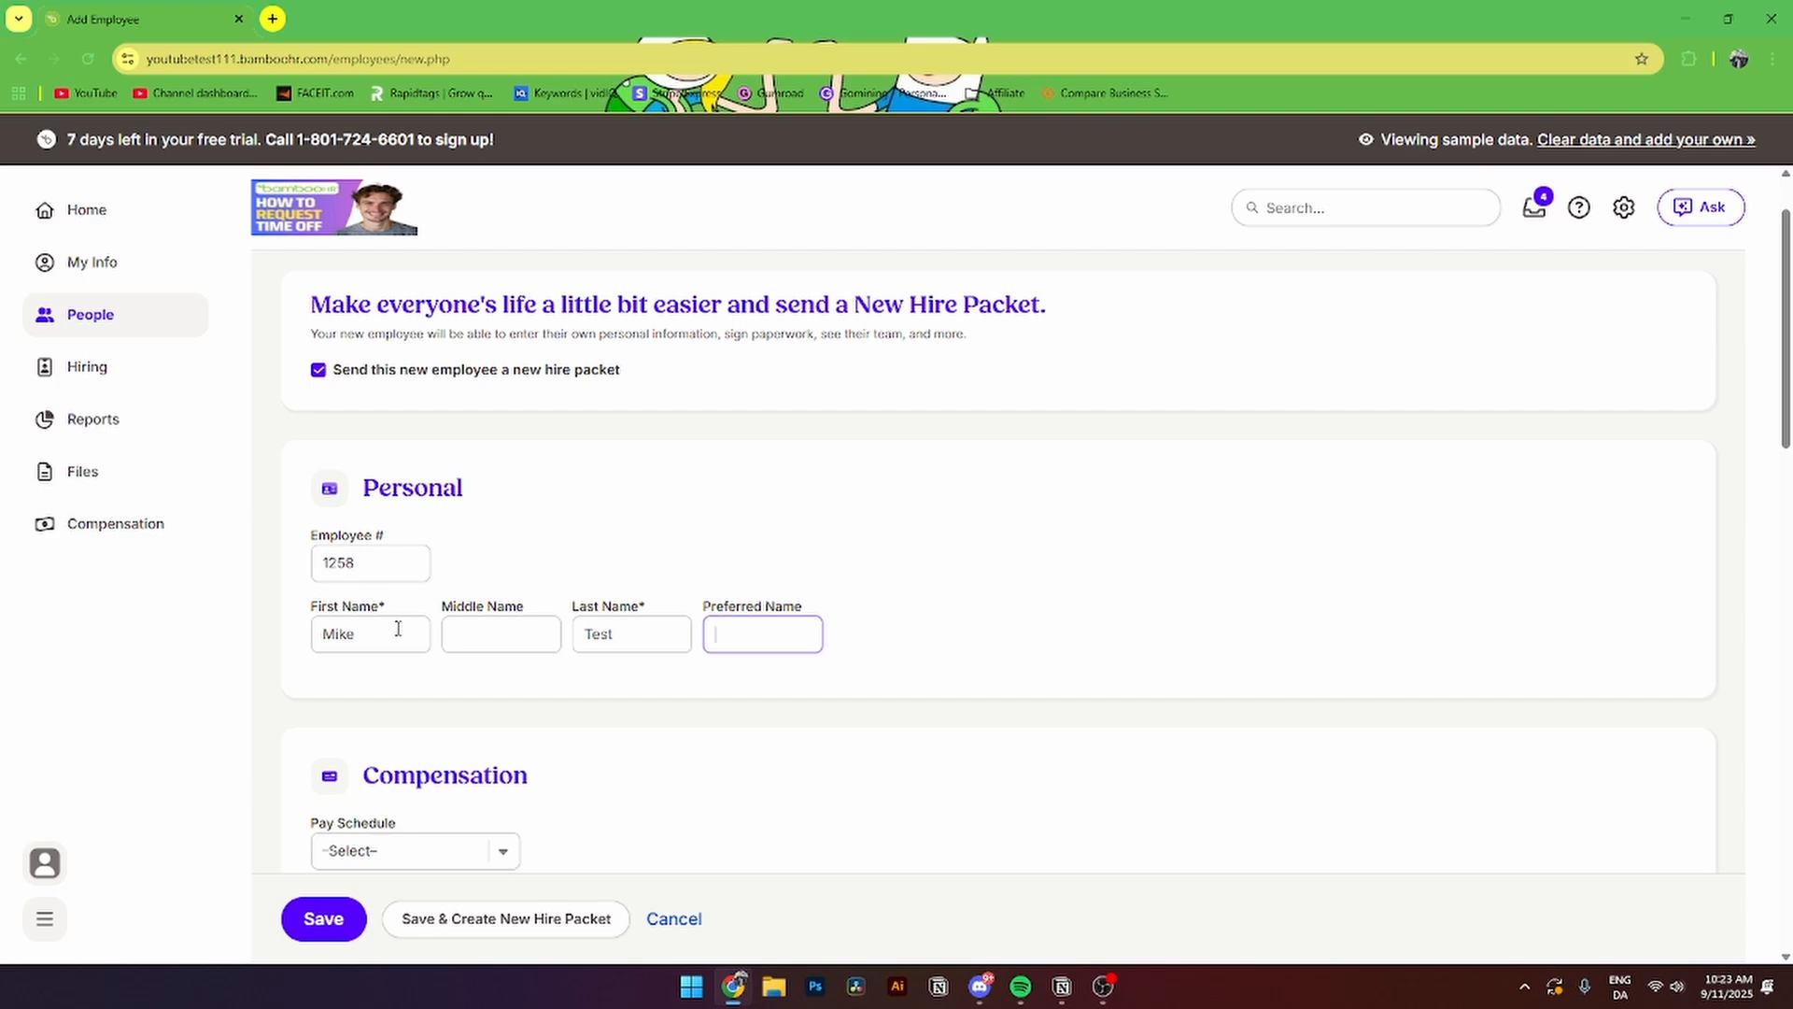
scroll(635, 520, down, 4)
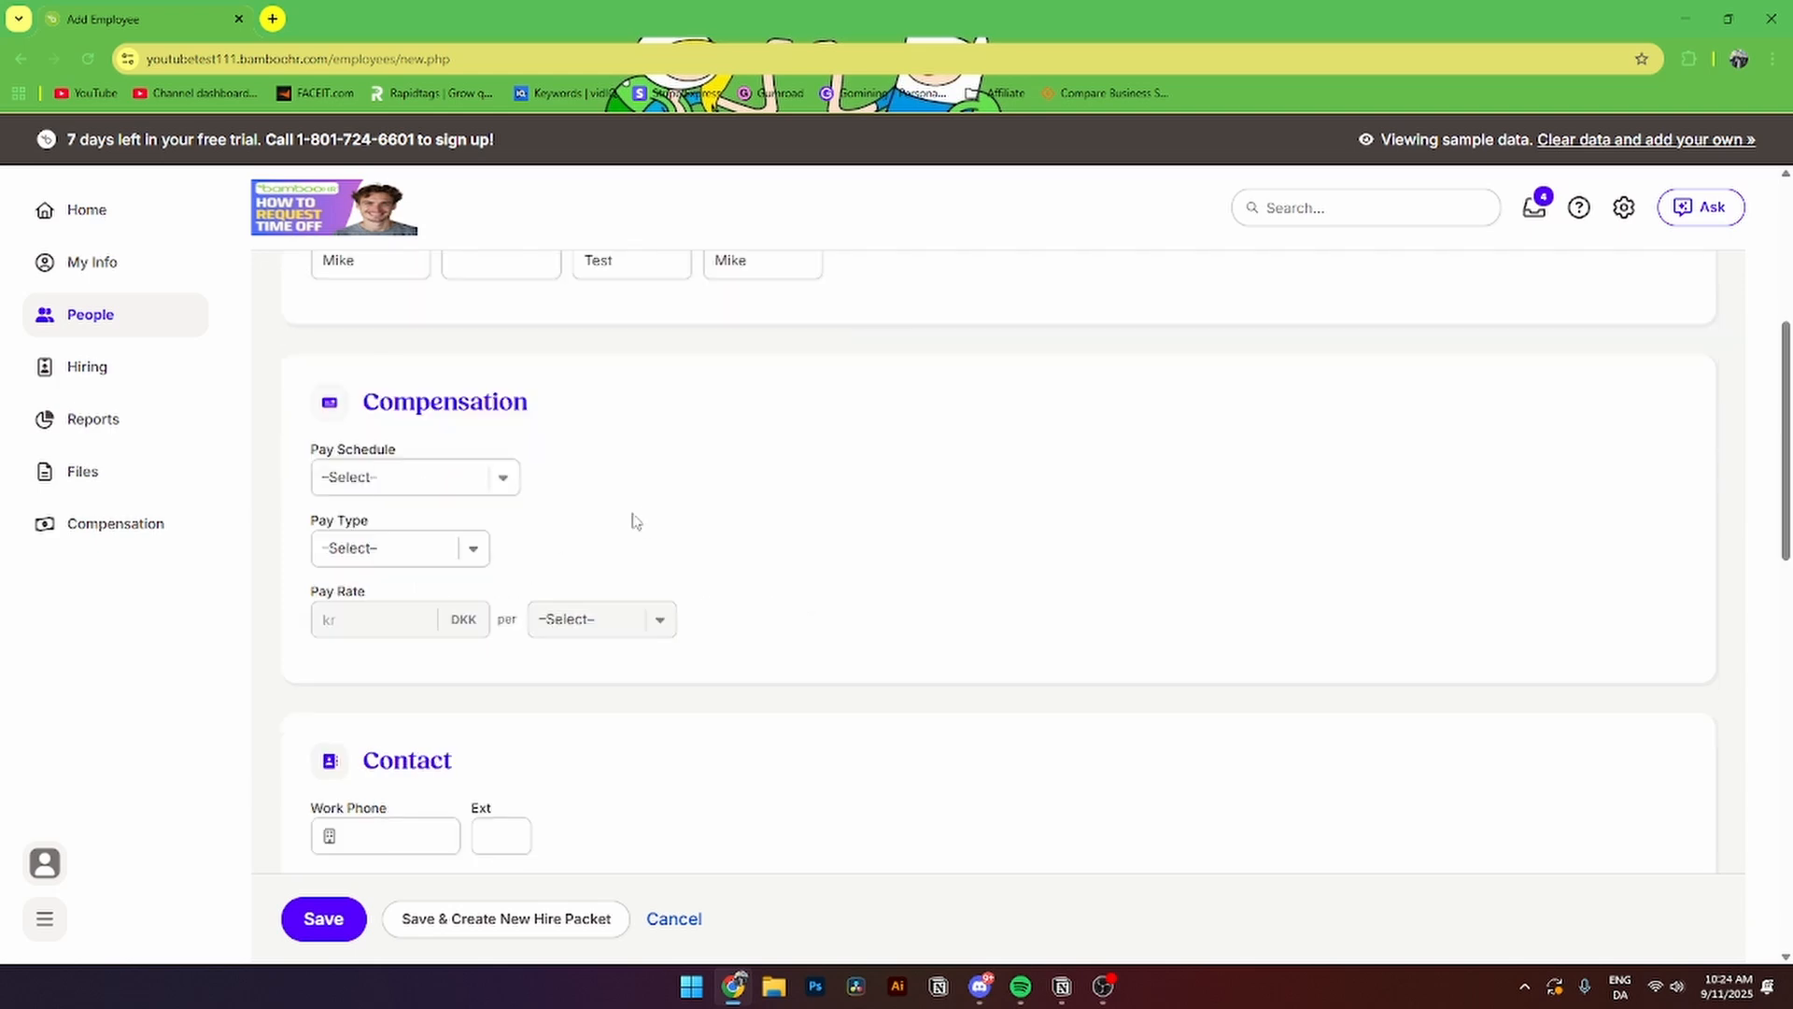
scroll(616, 468, up, 6)
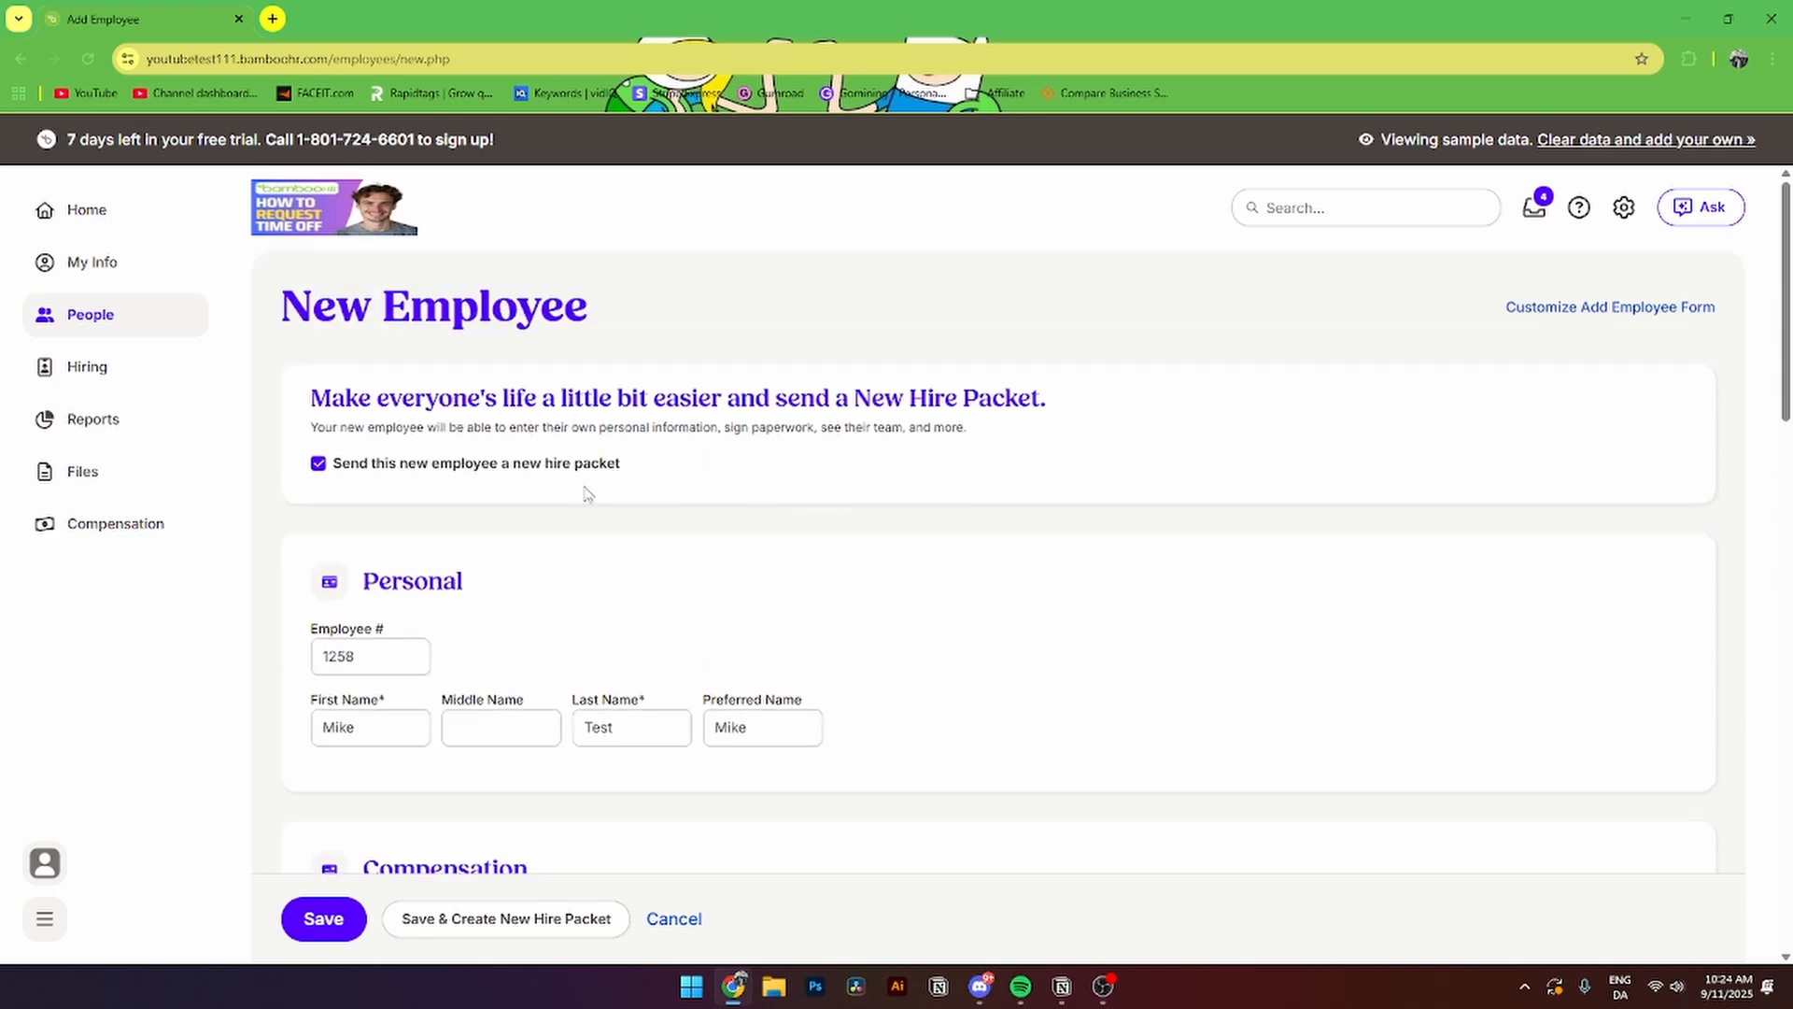
scroll(598, 504, down, 2)
scroll(611, 520, down, 4)
- Set compensation to an Every other week pay schedule, Hourly pay type, rate 10
click(387, 385)
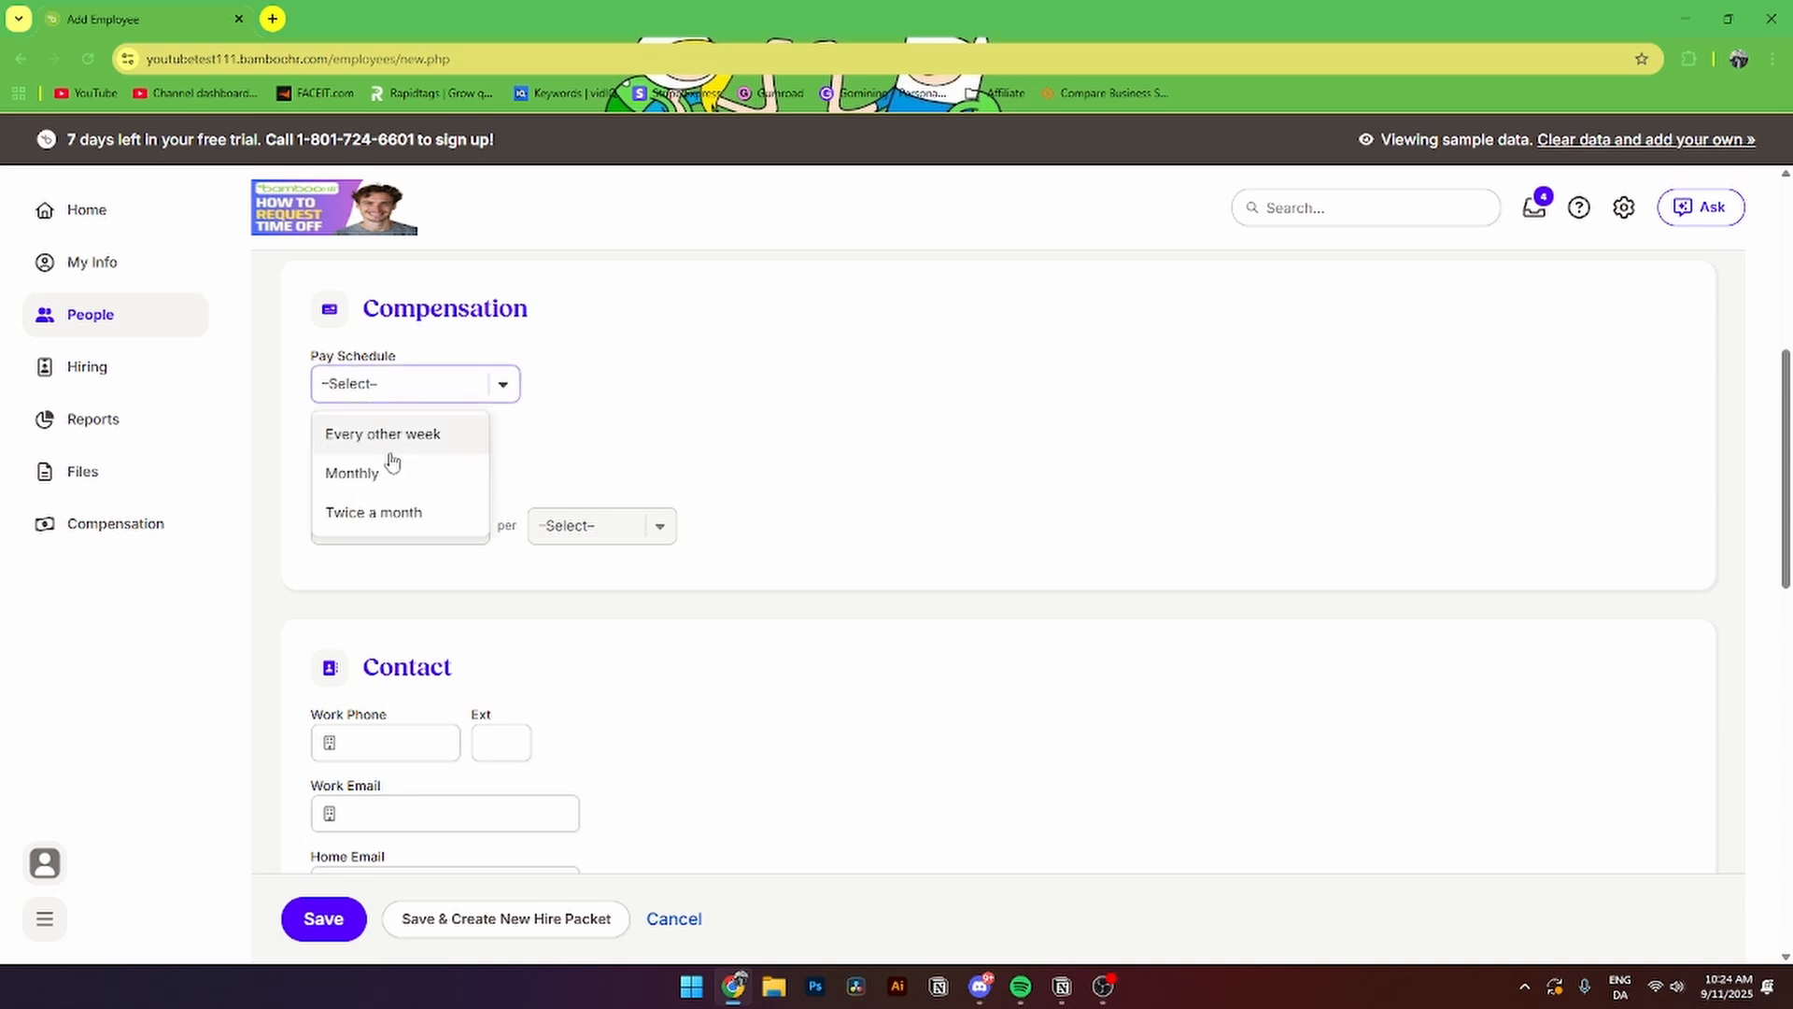
click(383, 433)
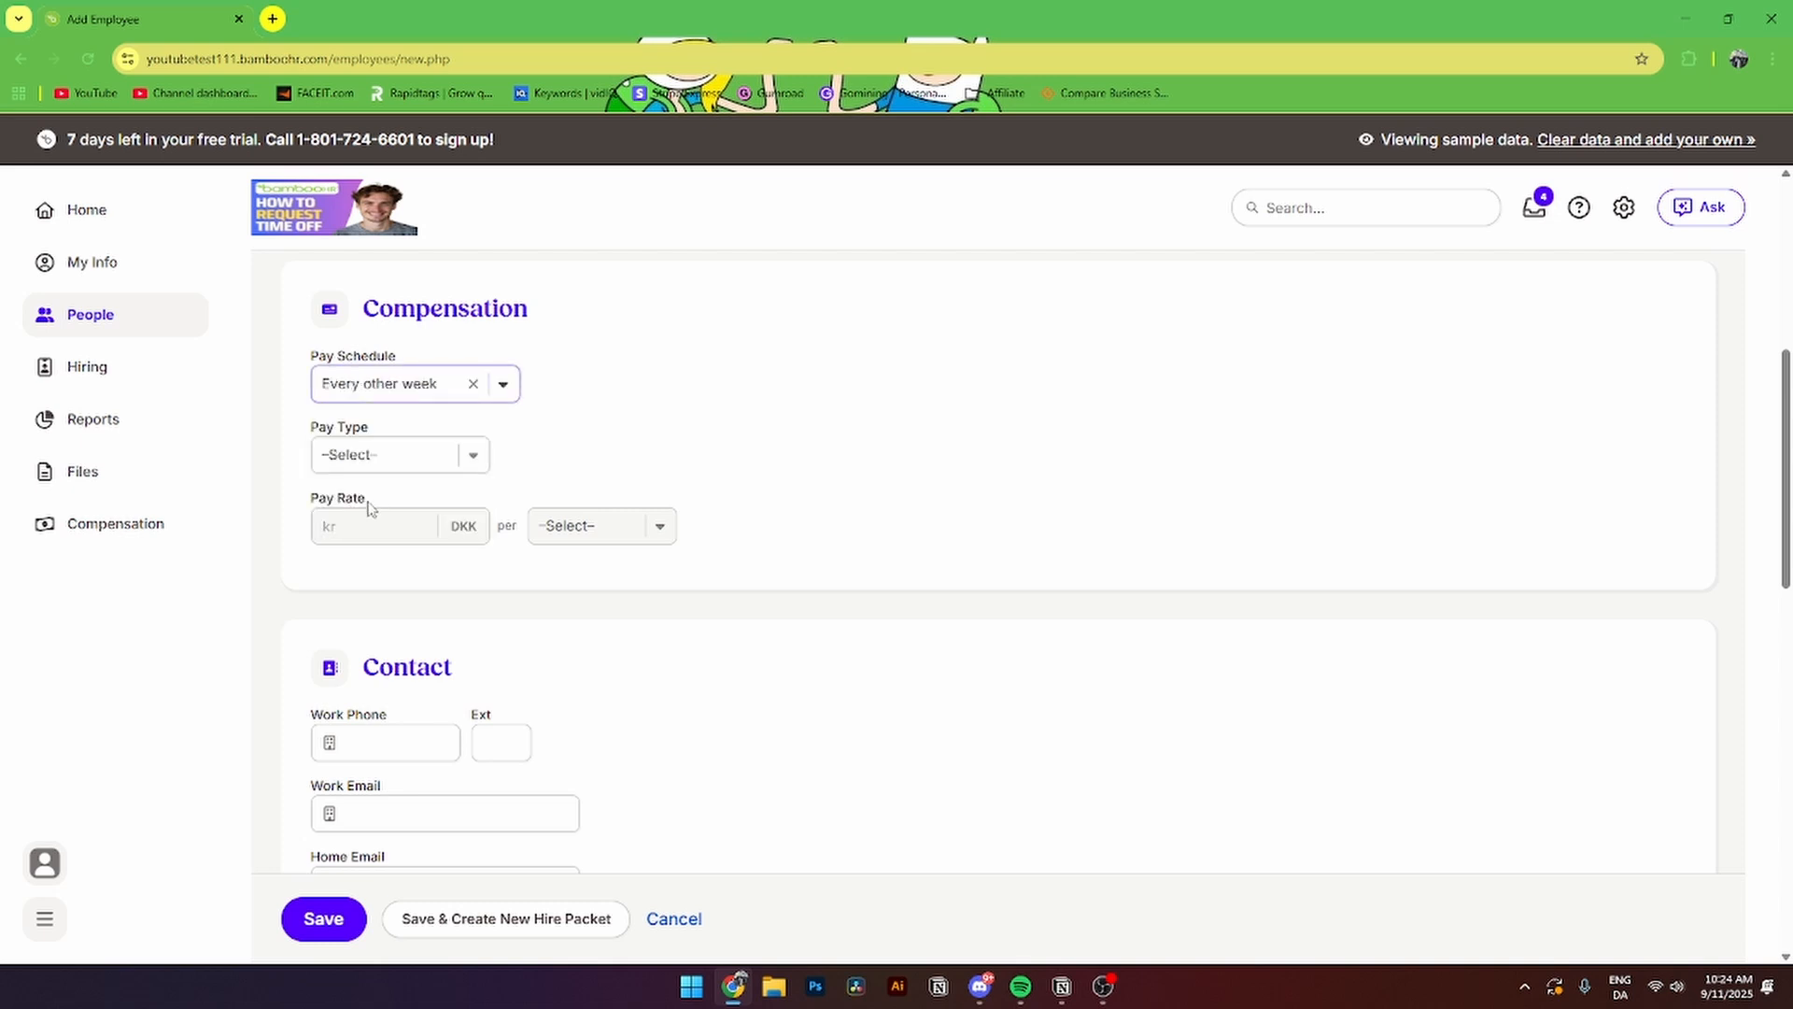
click(347, 458)
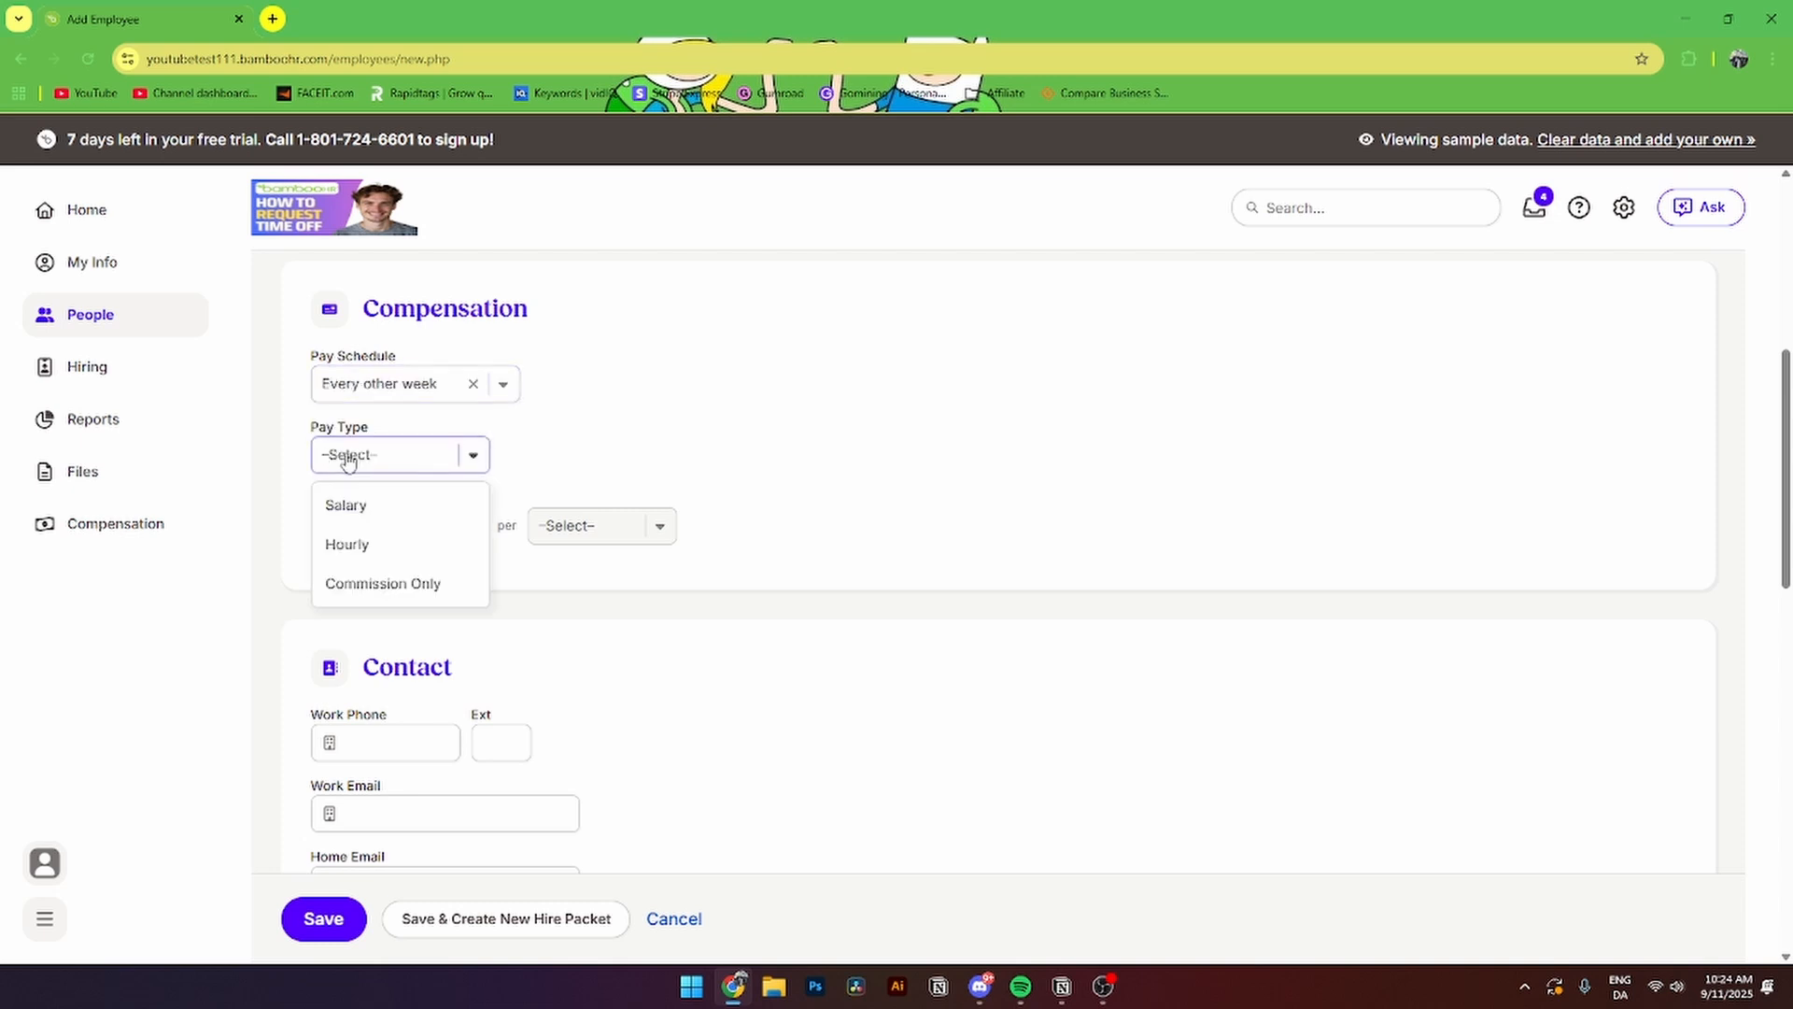
click(386, 543)
click(390, 536)
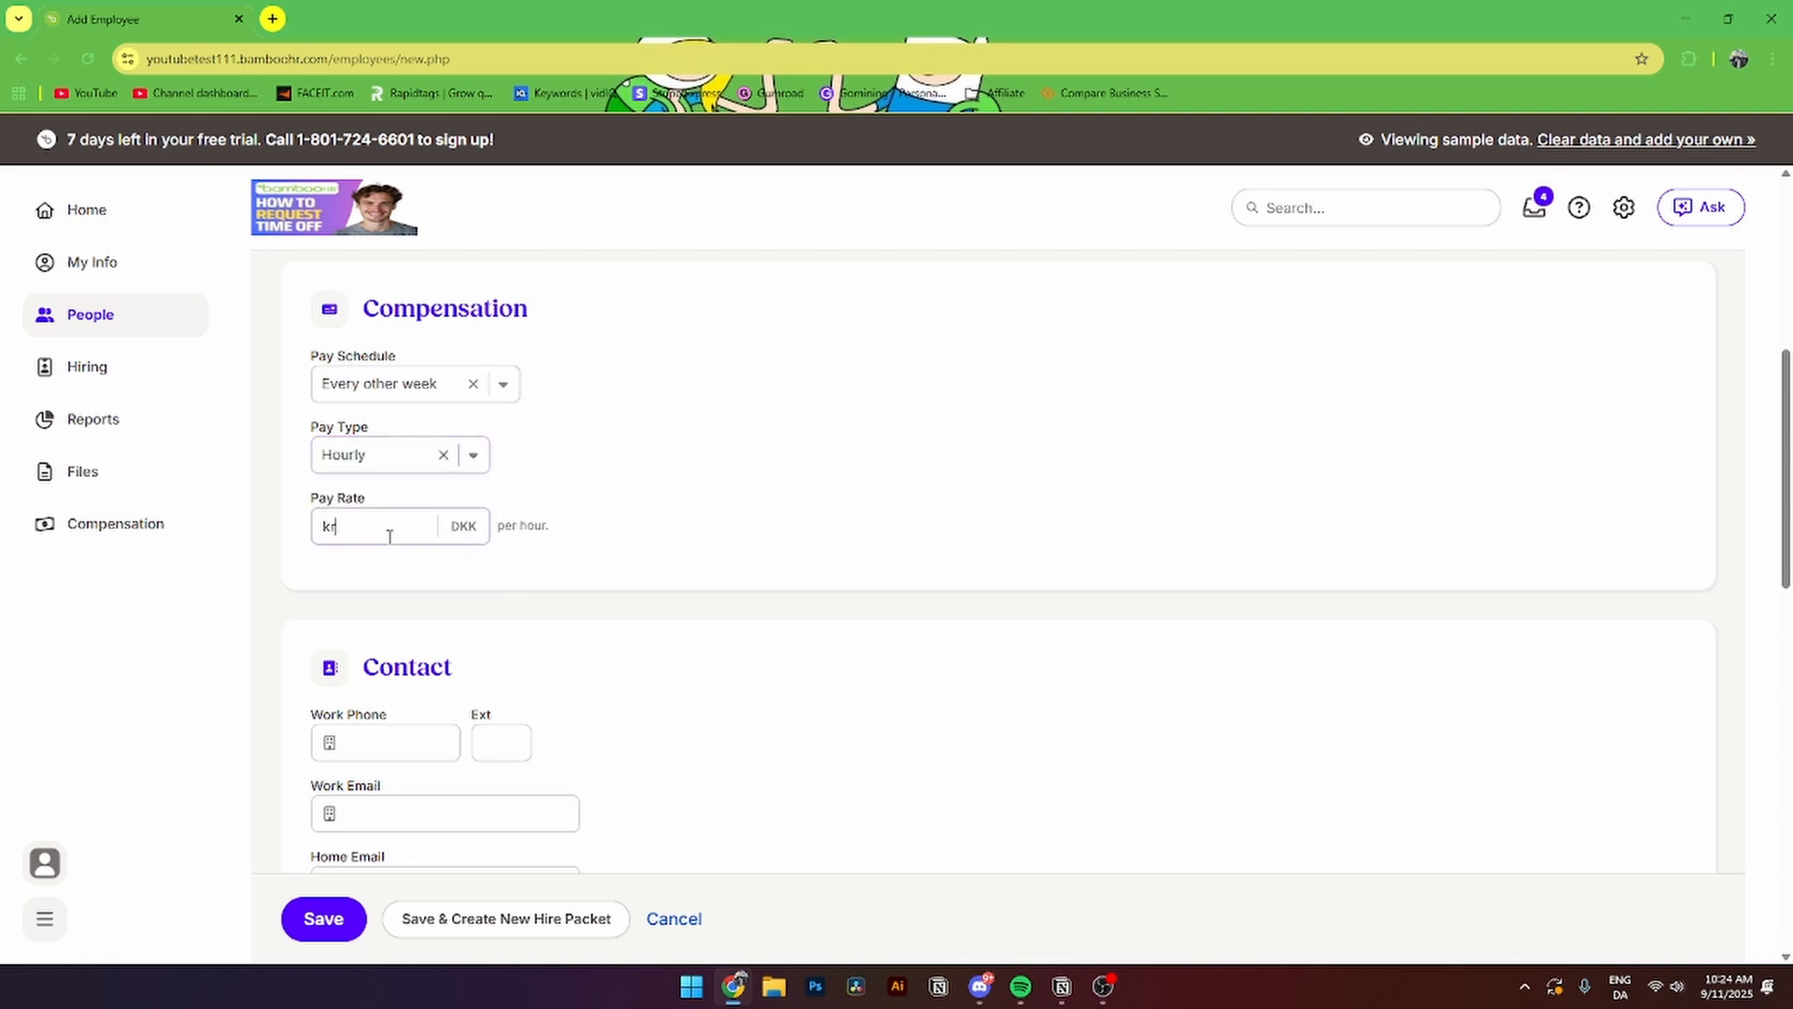
text(10)
click(562, 608)
- Set the hire date to 11/09/2025, leave Employment Status unselected, and scroll to Self-service access
scroll(568, 610, down, 3)
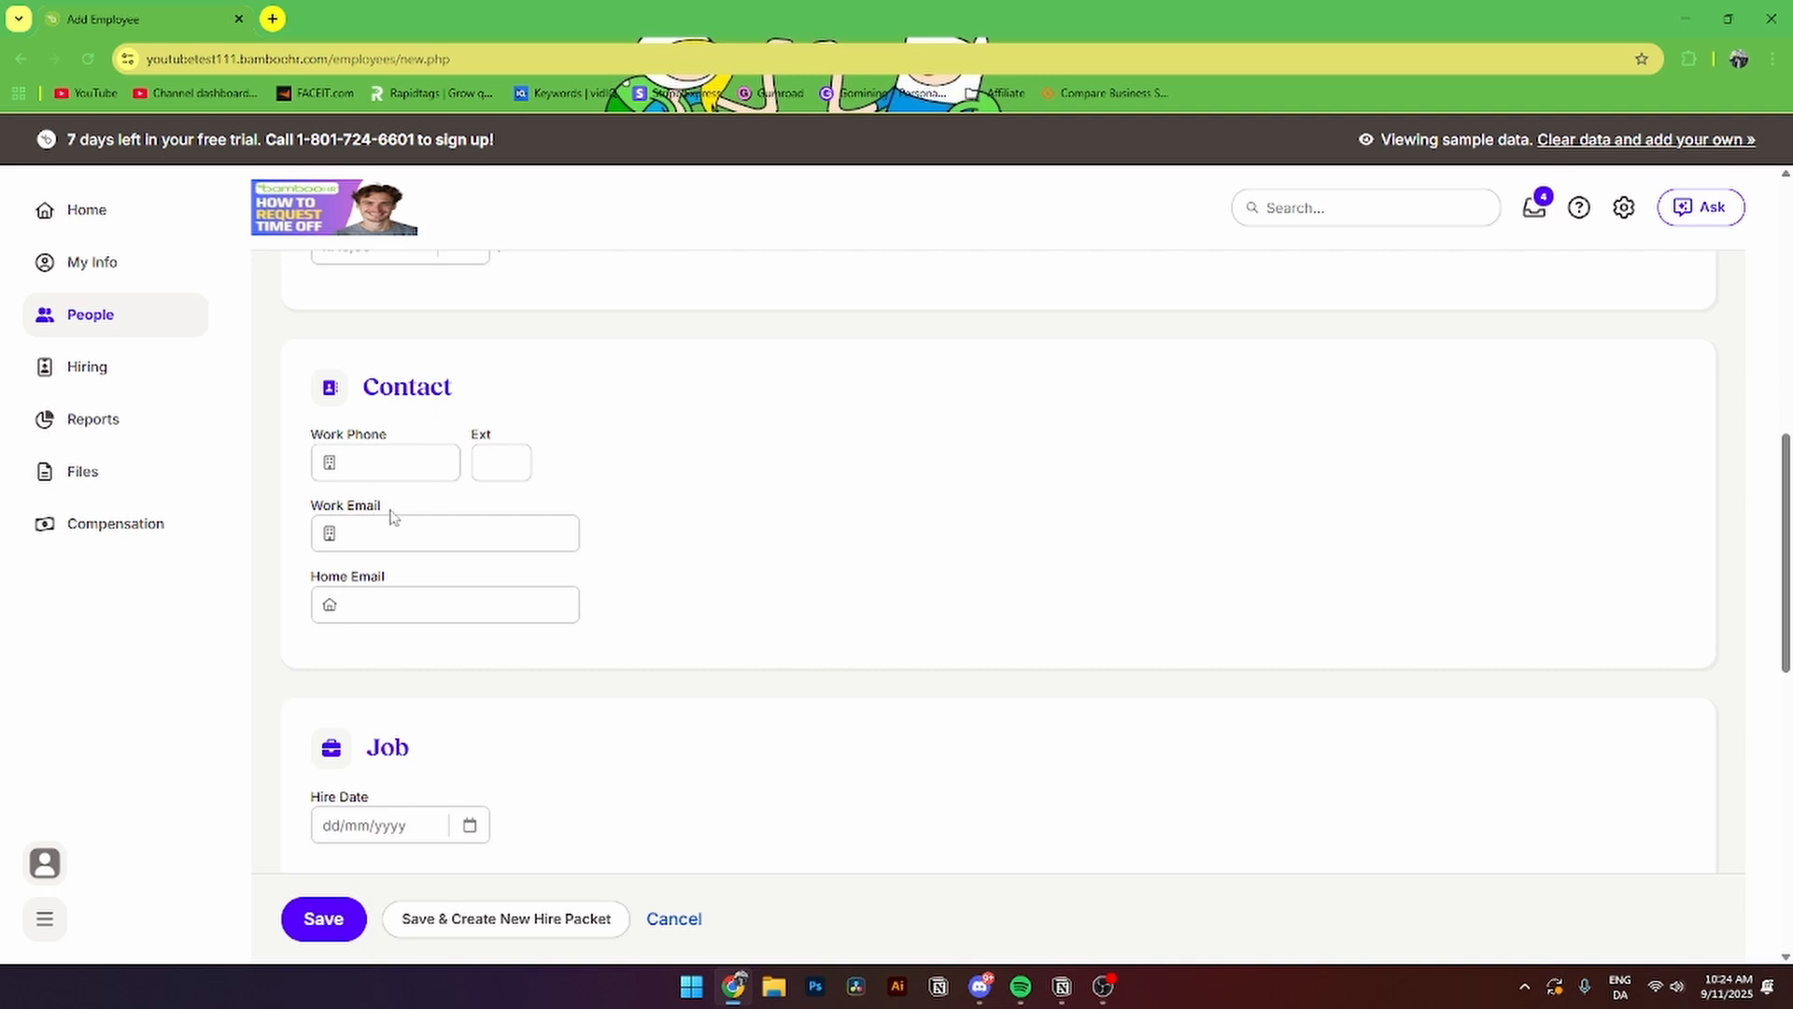
scroll(400, 529, down, 4)
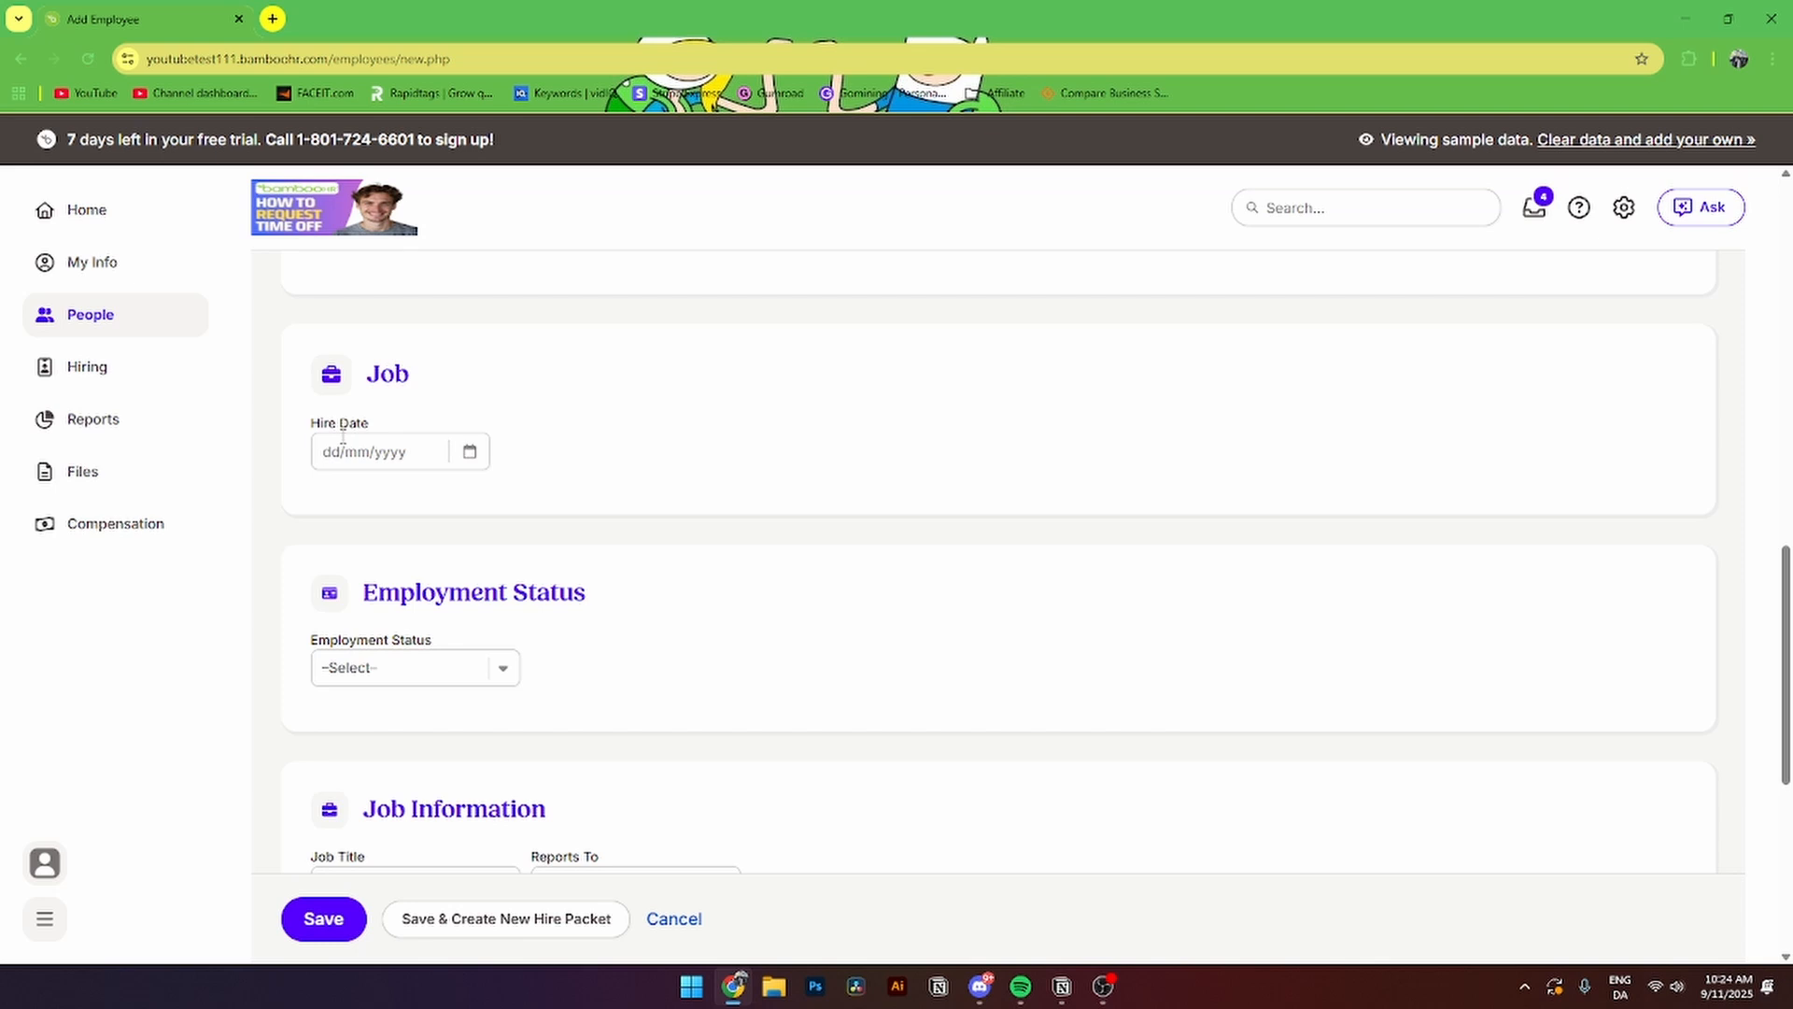
click(469, 452)
click(640, 628)
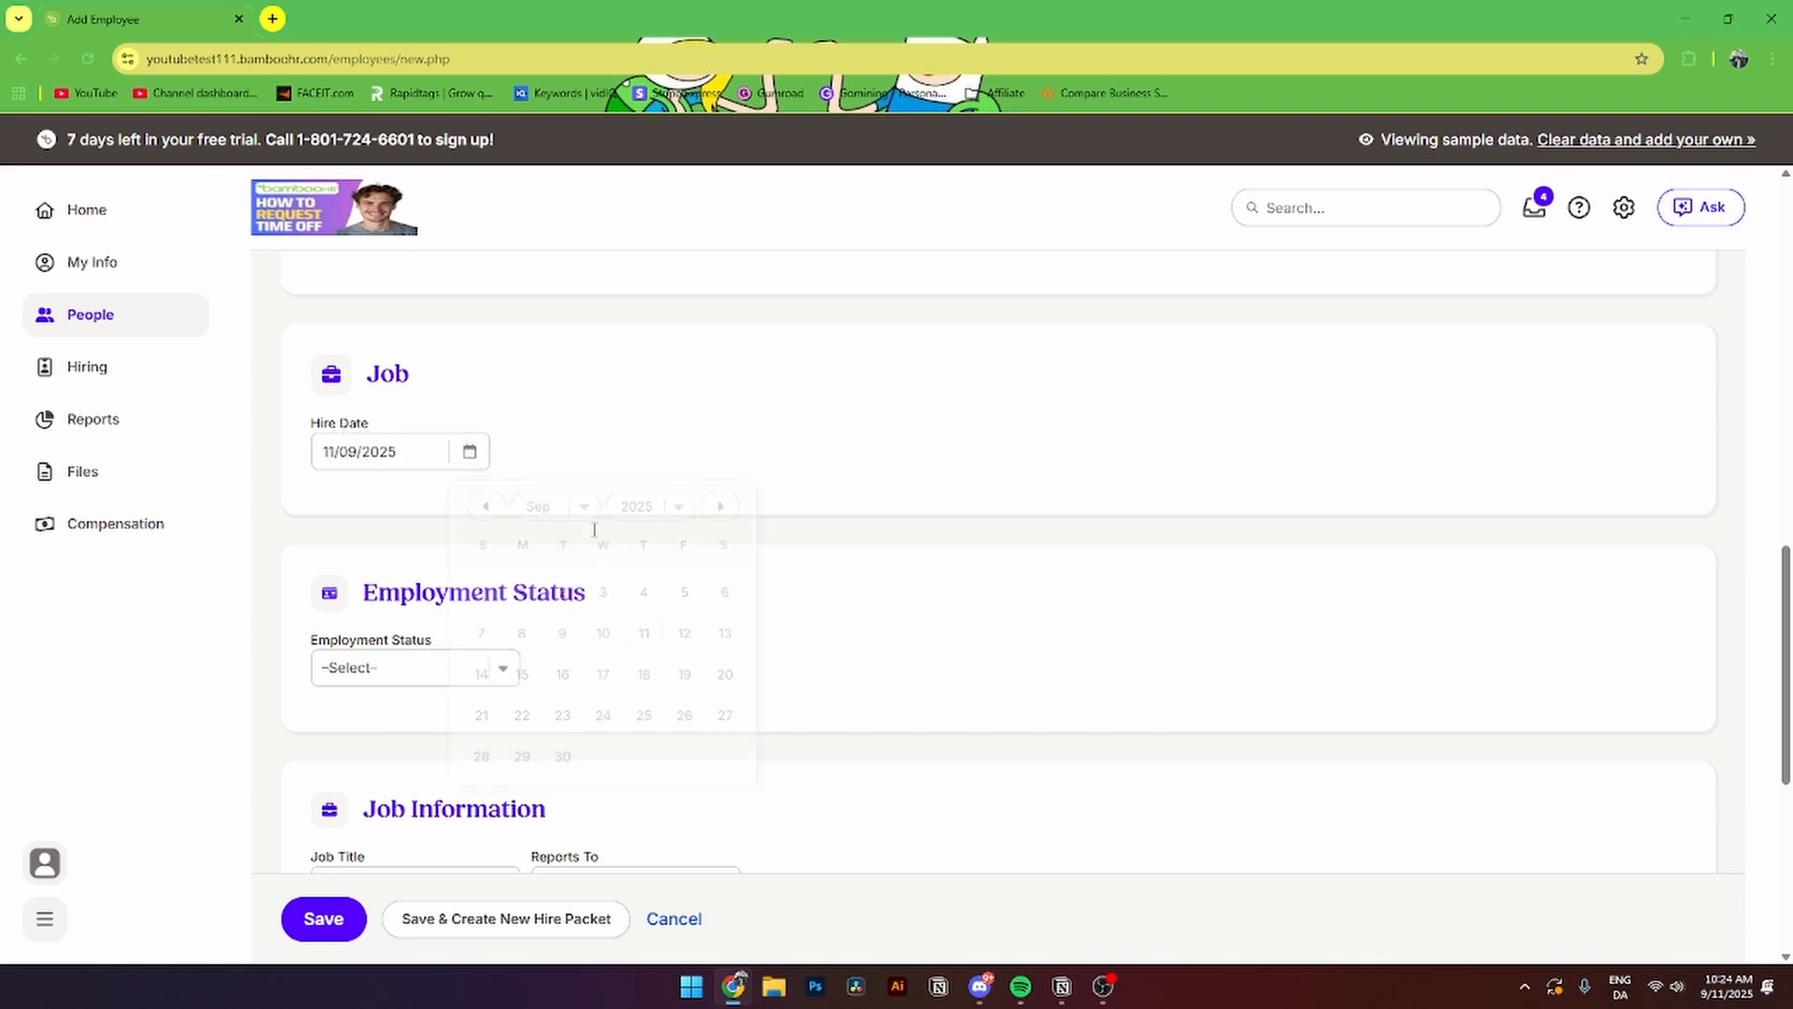
scroll(590, 512, down, 2)
click(426, 482)
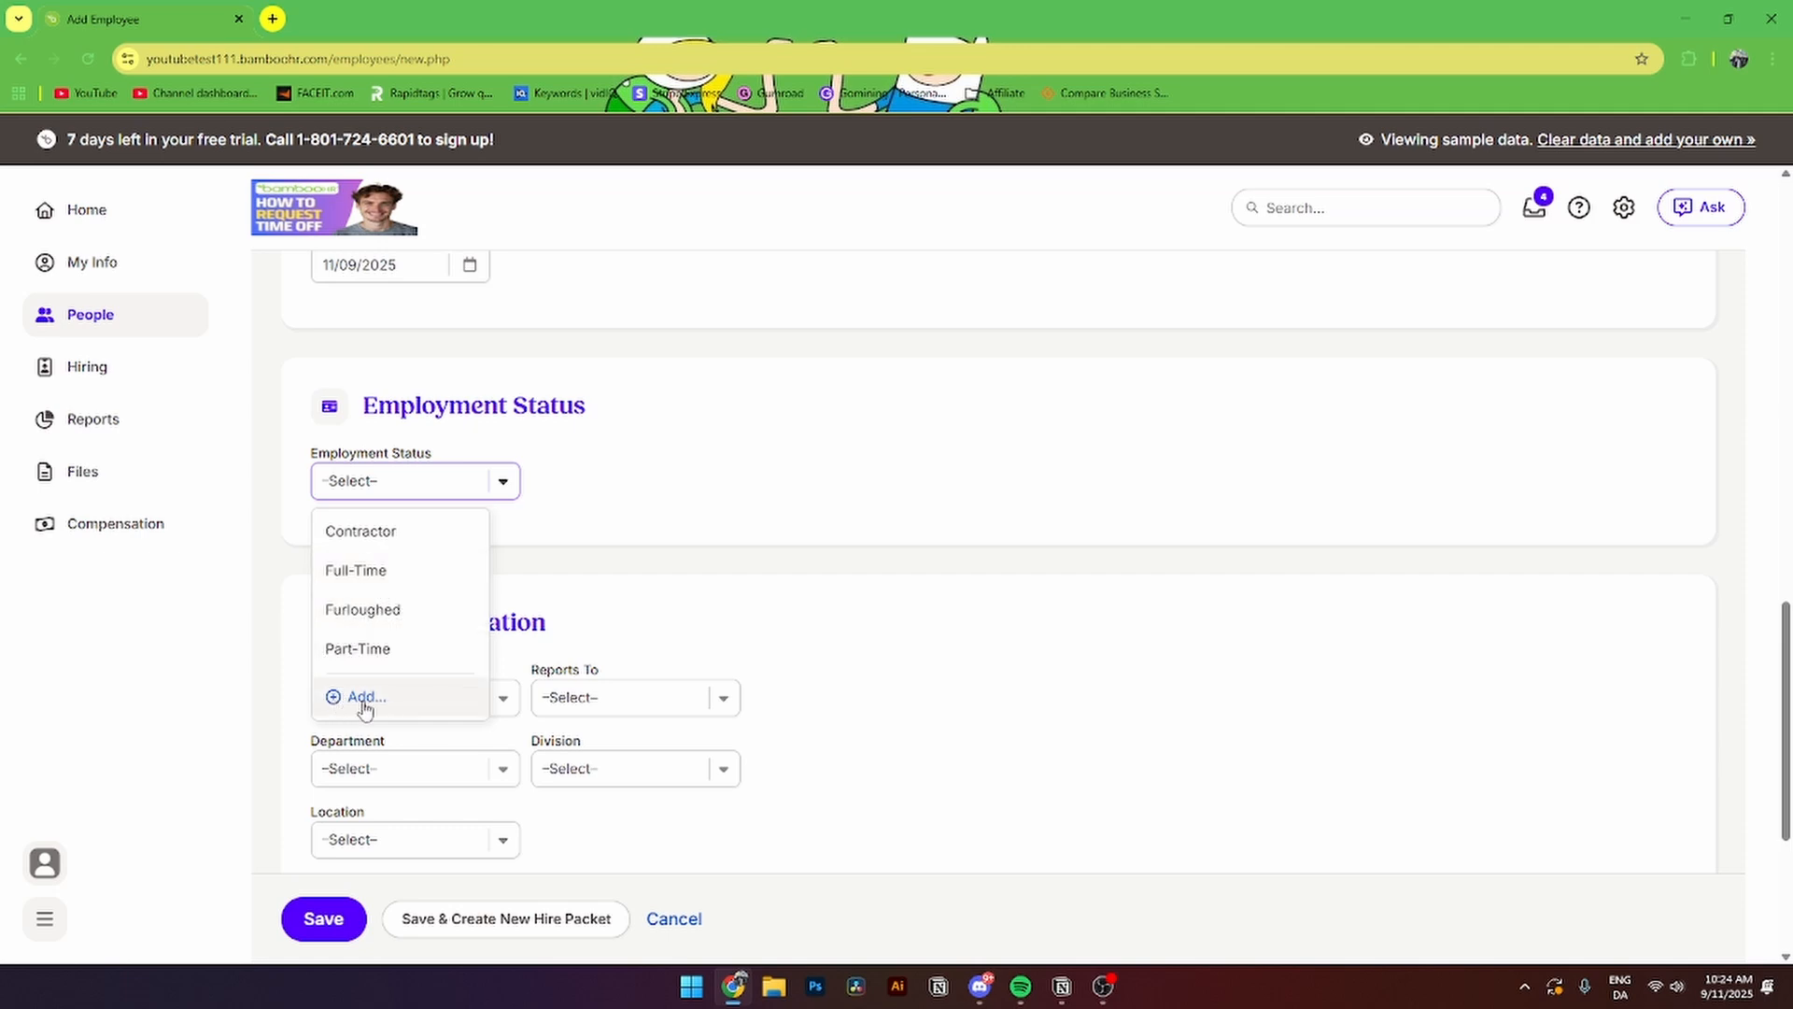
click(620, 548)
scroll(620, 548, down, 2)
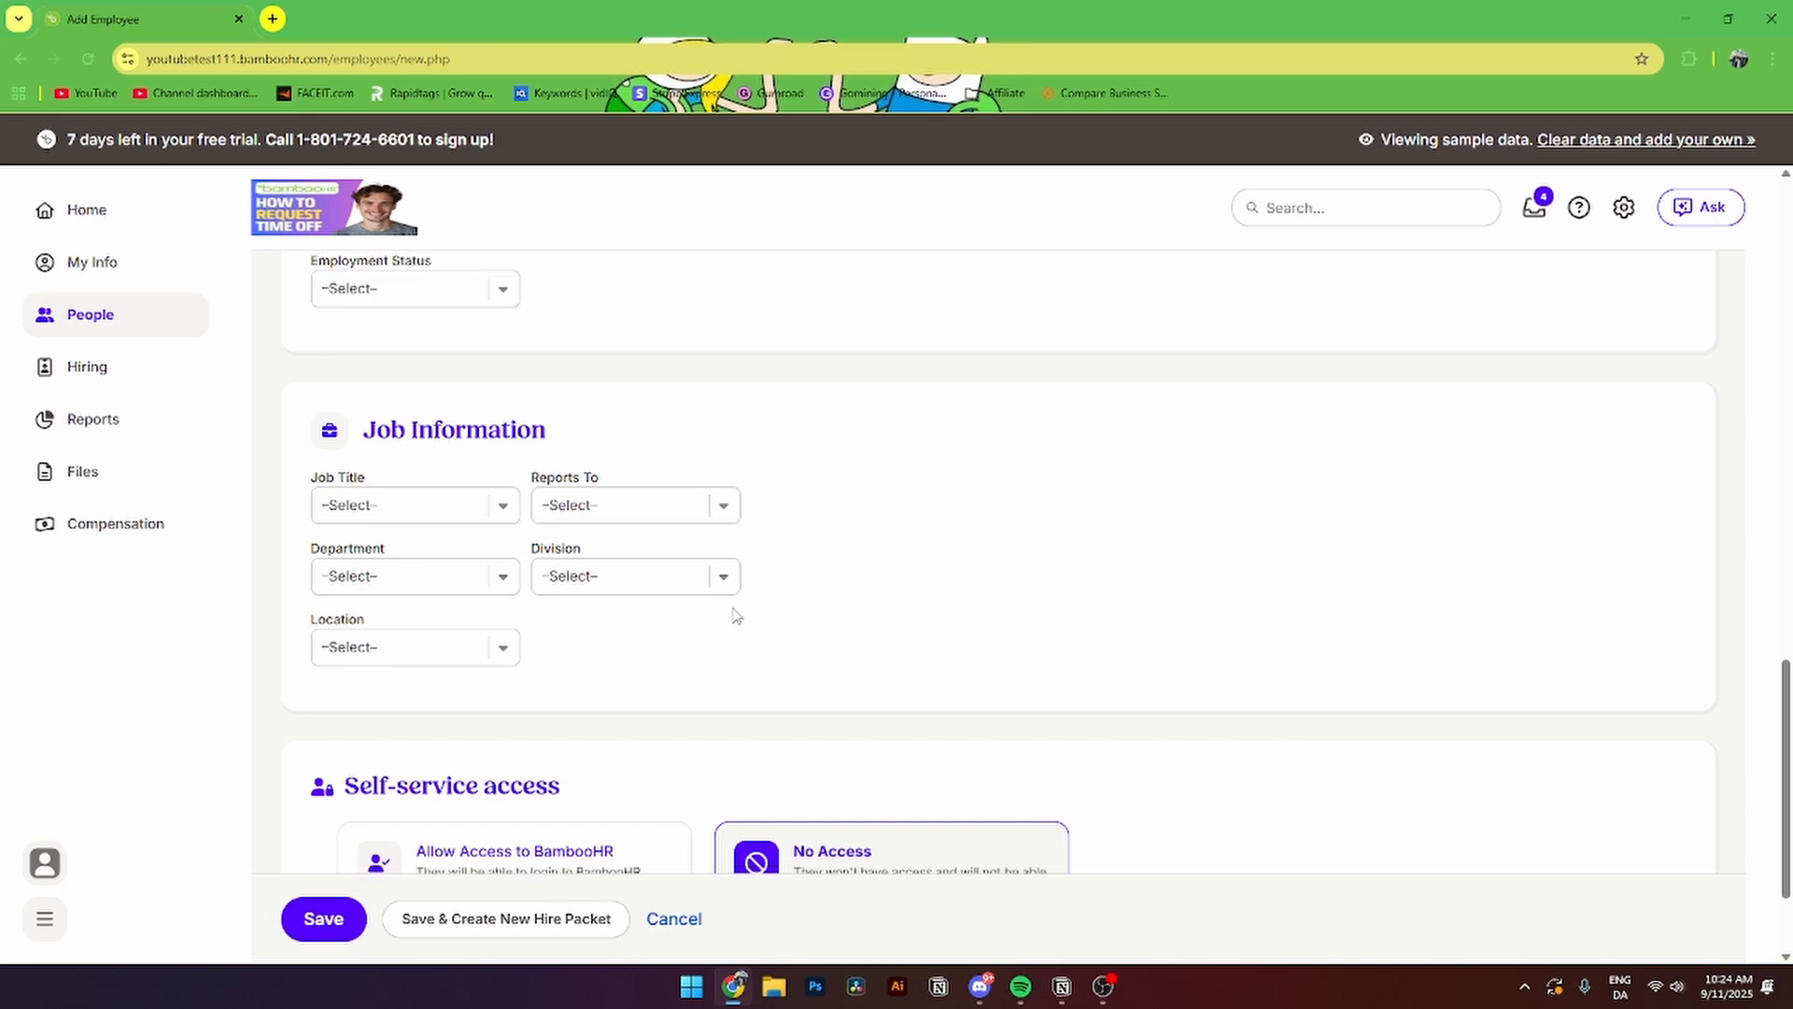
scroll(360, 629, down, 2)
drag(348, 626, 624, 629)
click(625, 628)
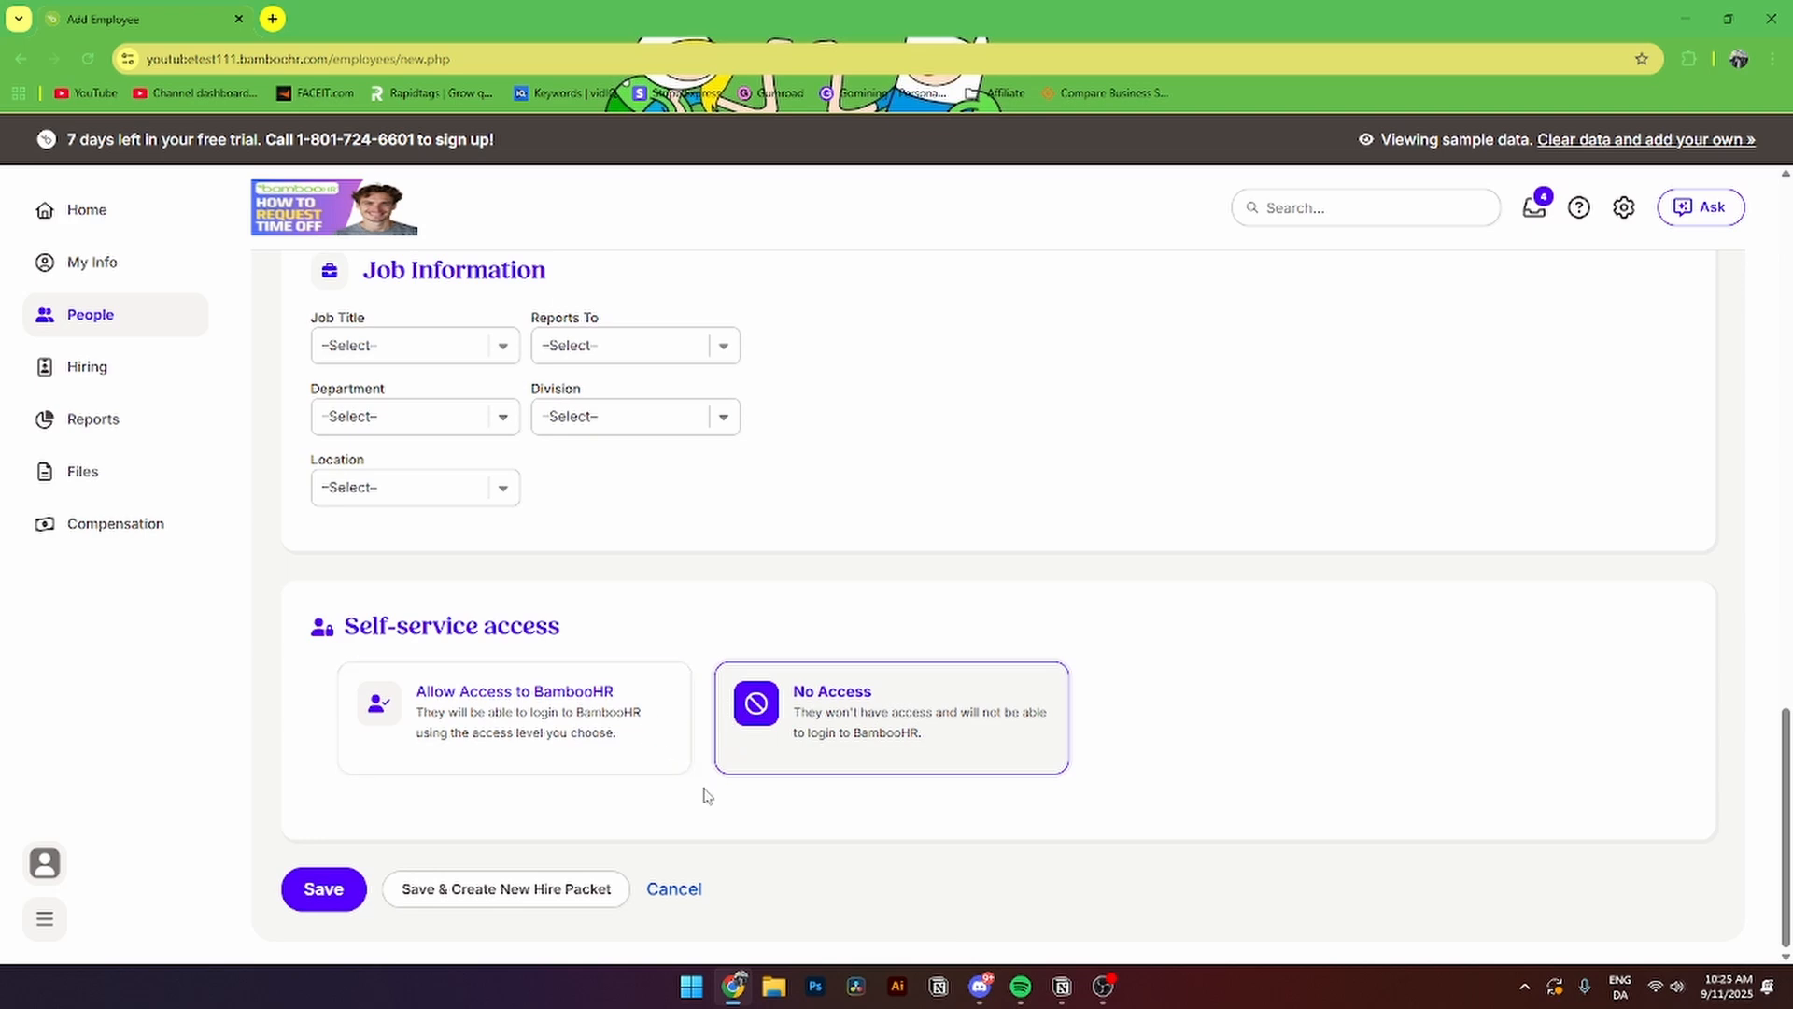
- Save the new employee, then look over its Request a Change and more-actions menus
click(323, 888)
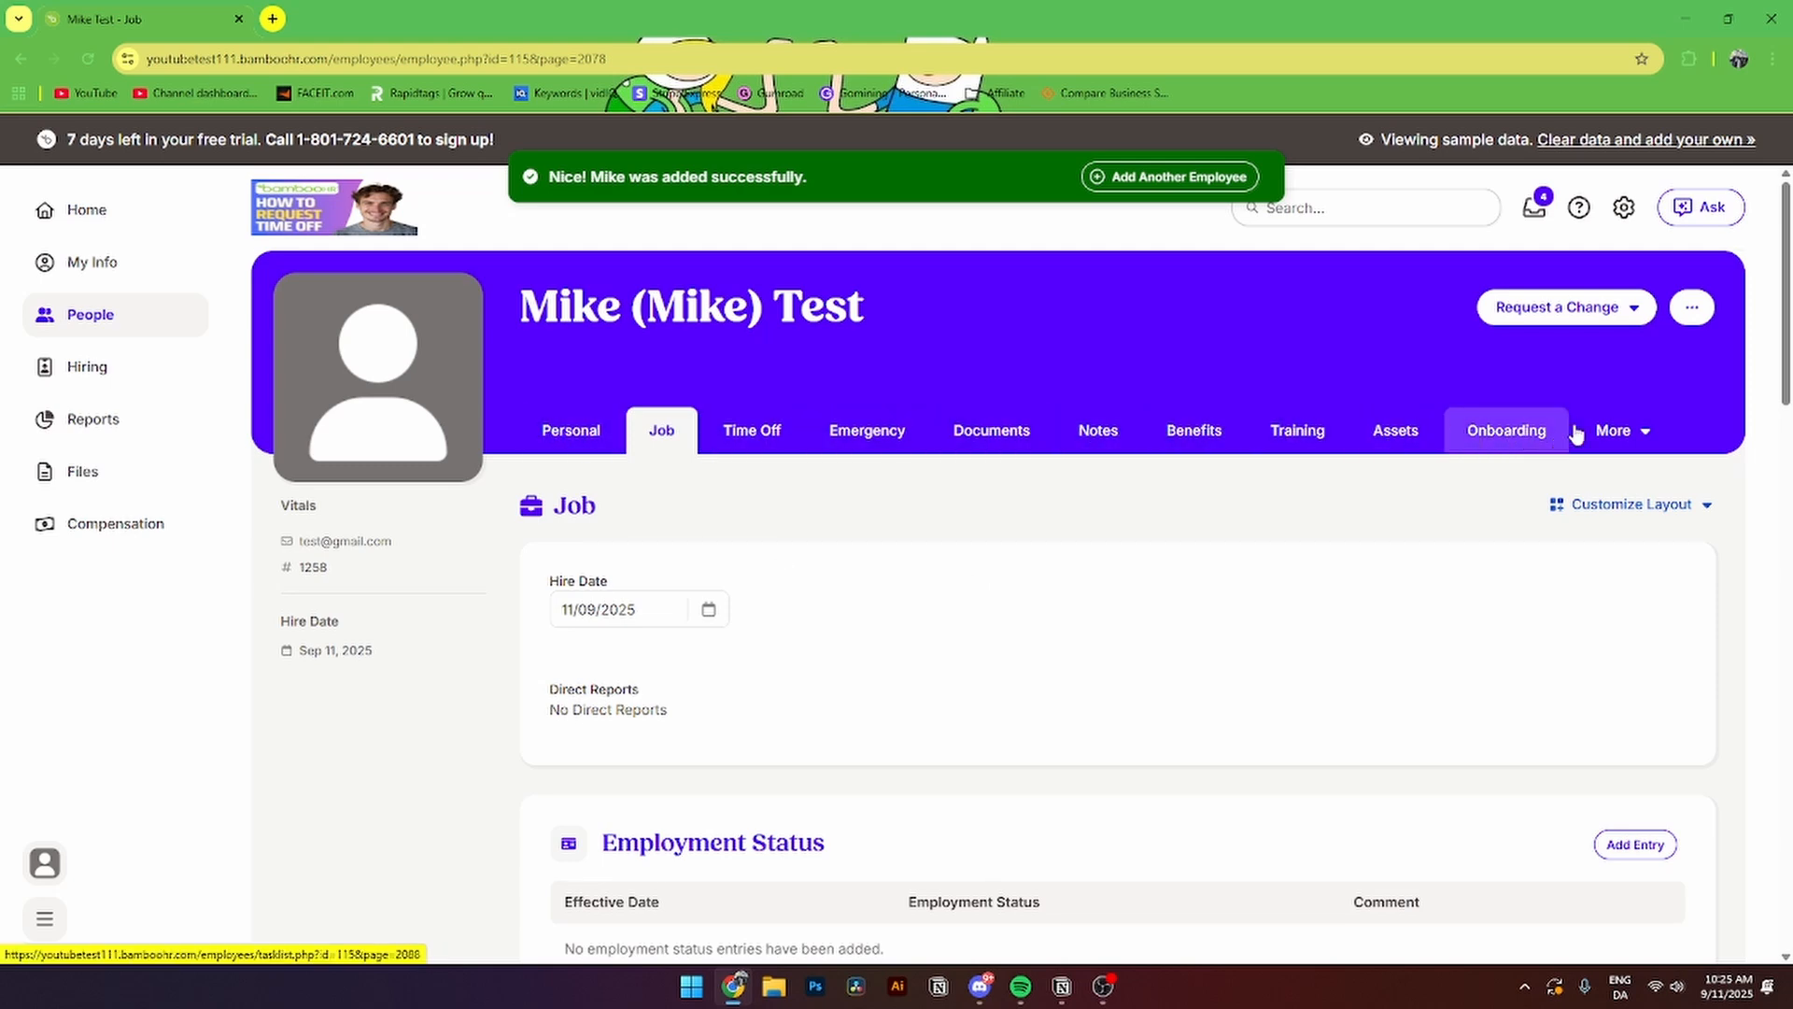
click(1565, 308)
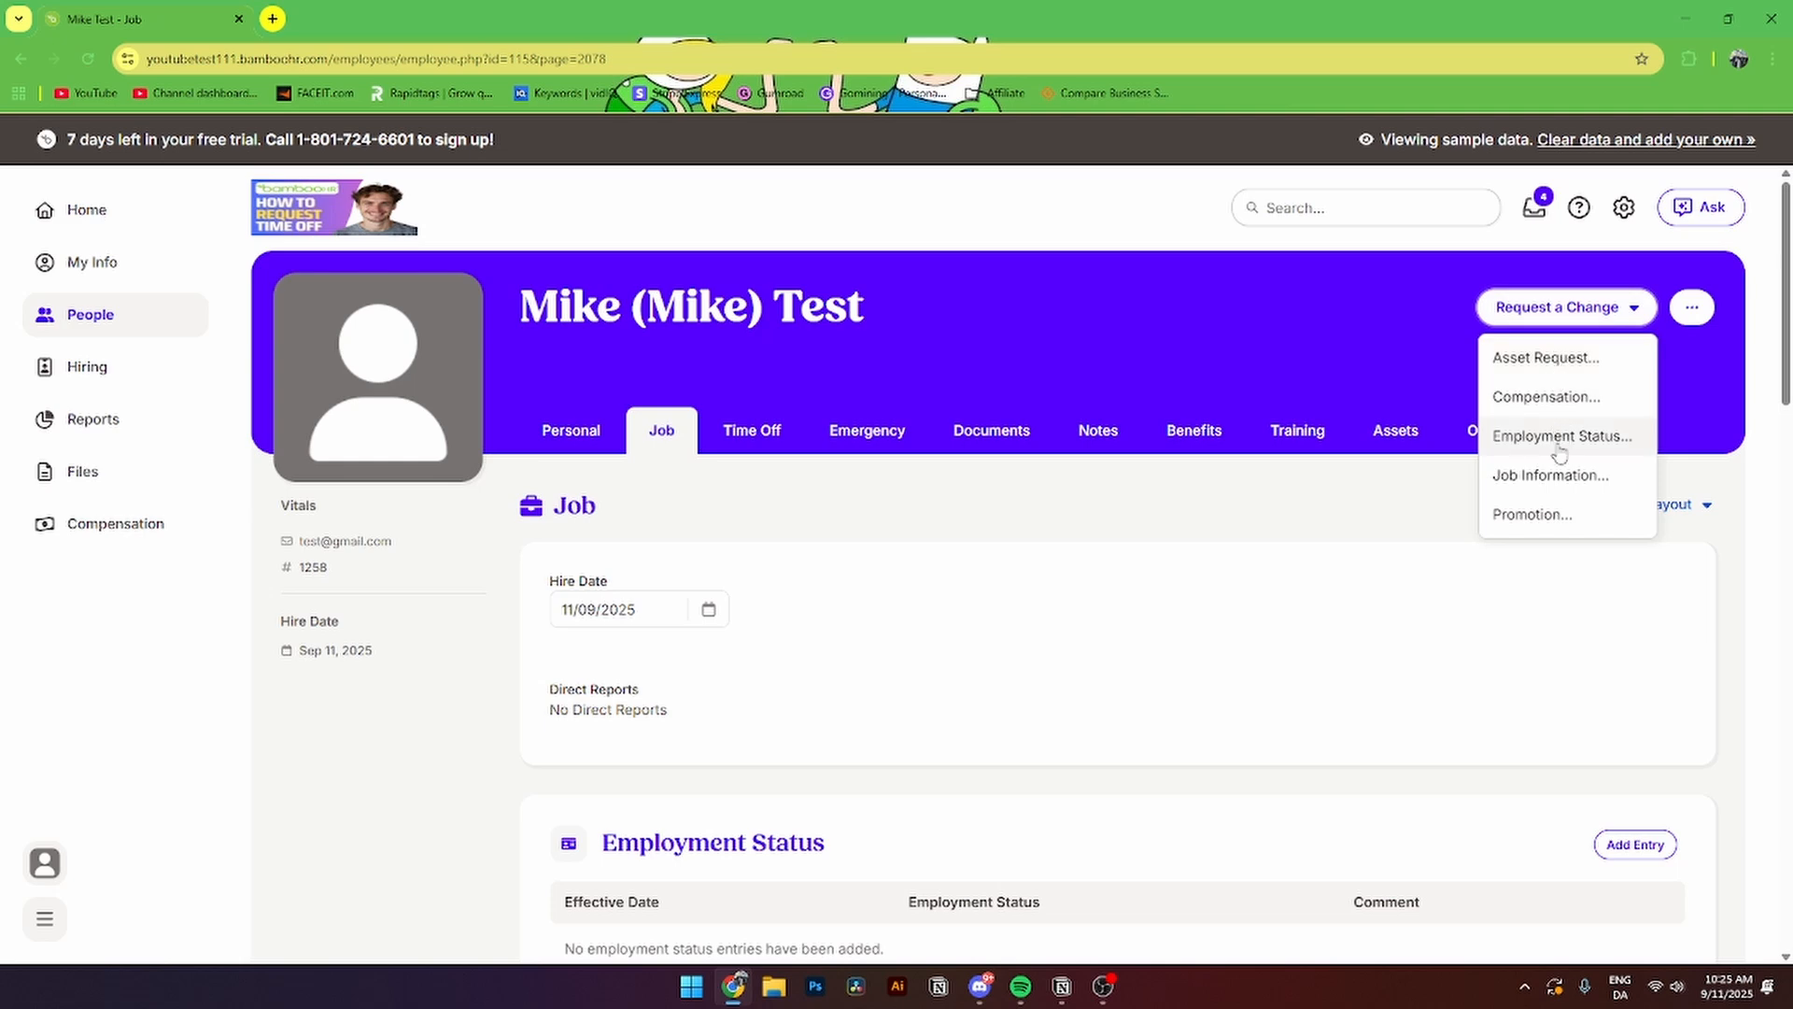
click(1261, 565)
scroll(1296, 557, down, 2)
scroll(1296, 557, up, 2)
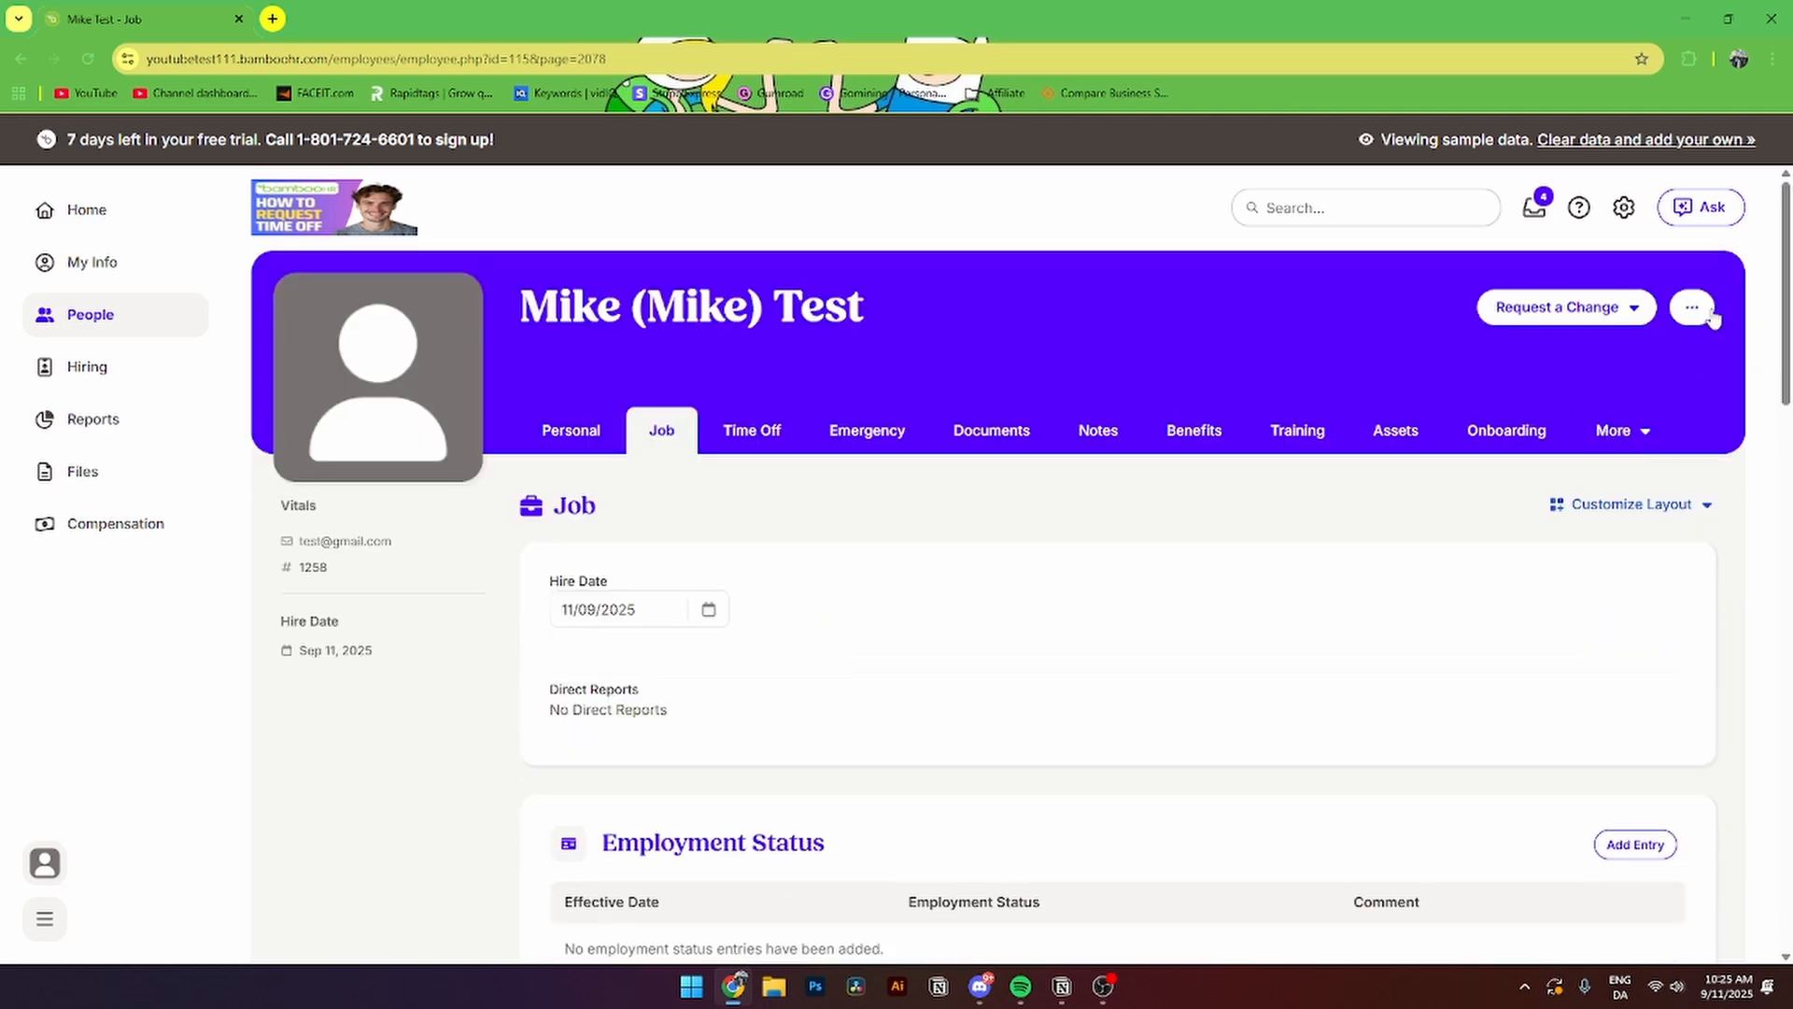
click(1691, 308)
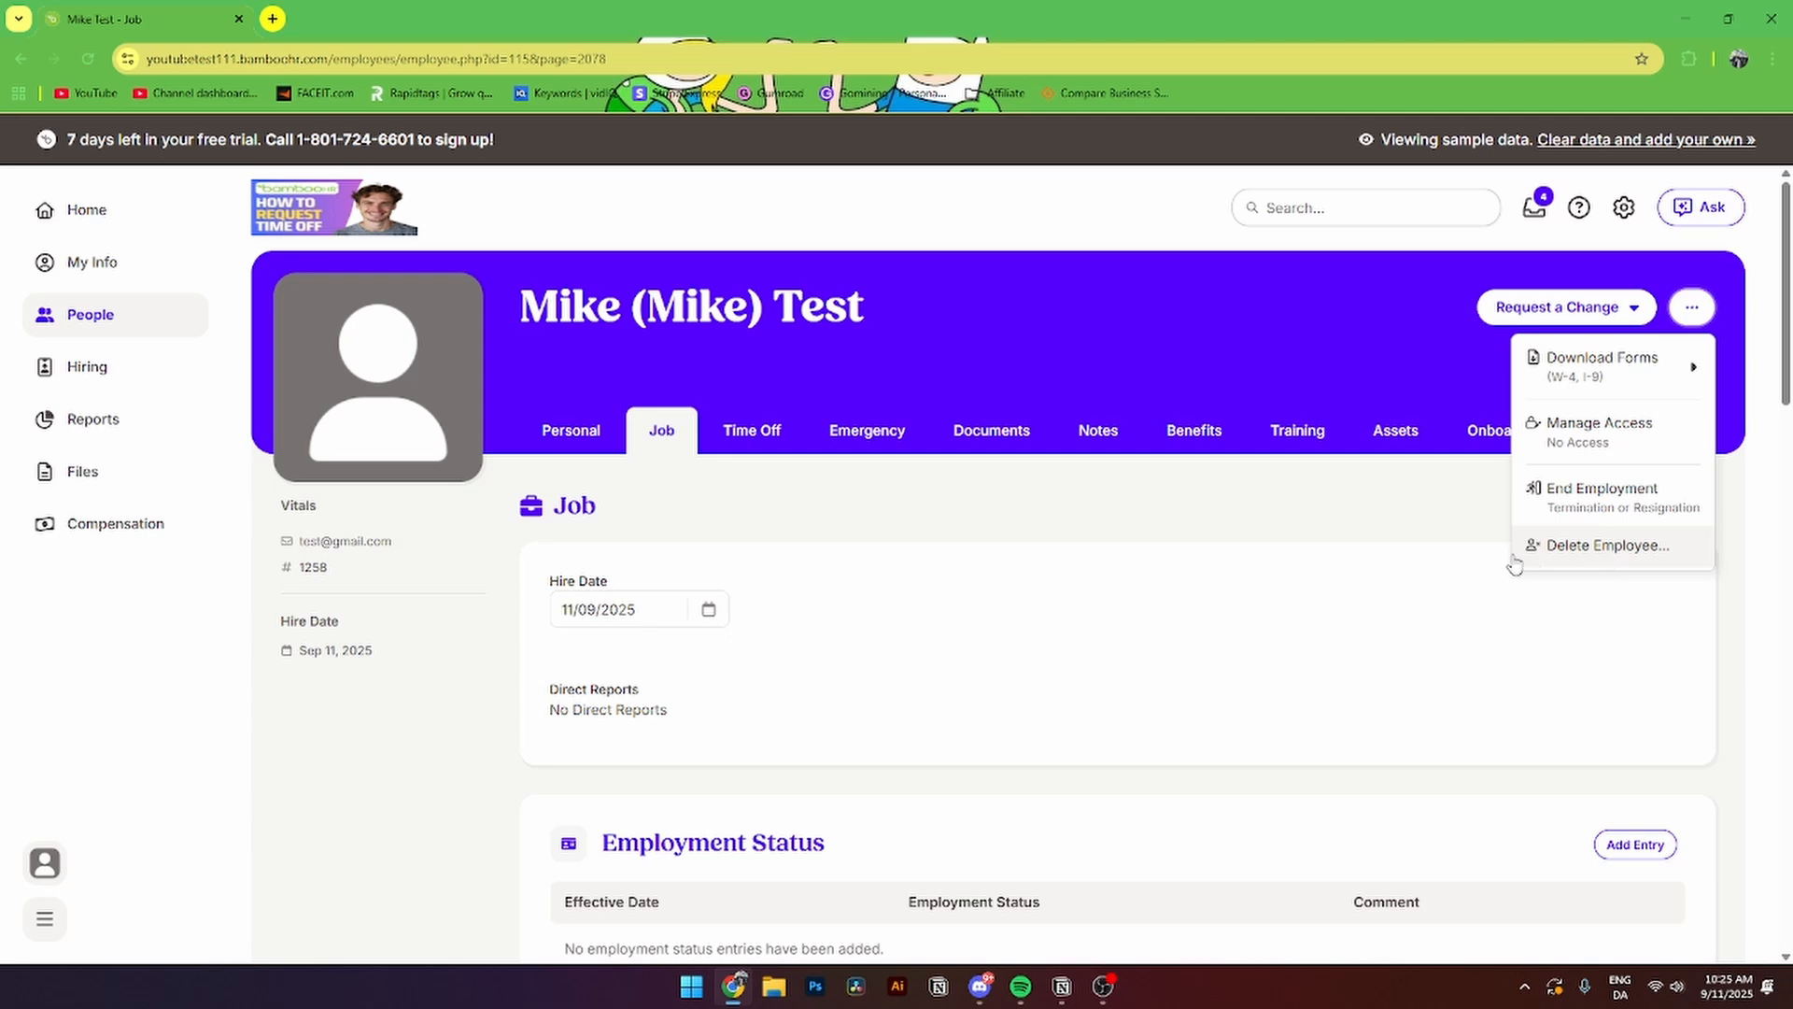
mouse_move(1597, 355)
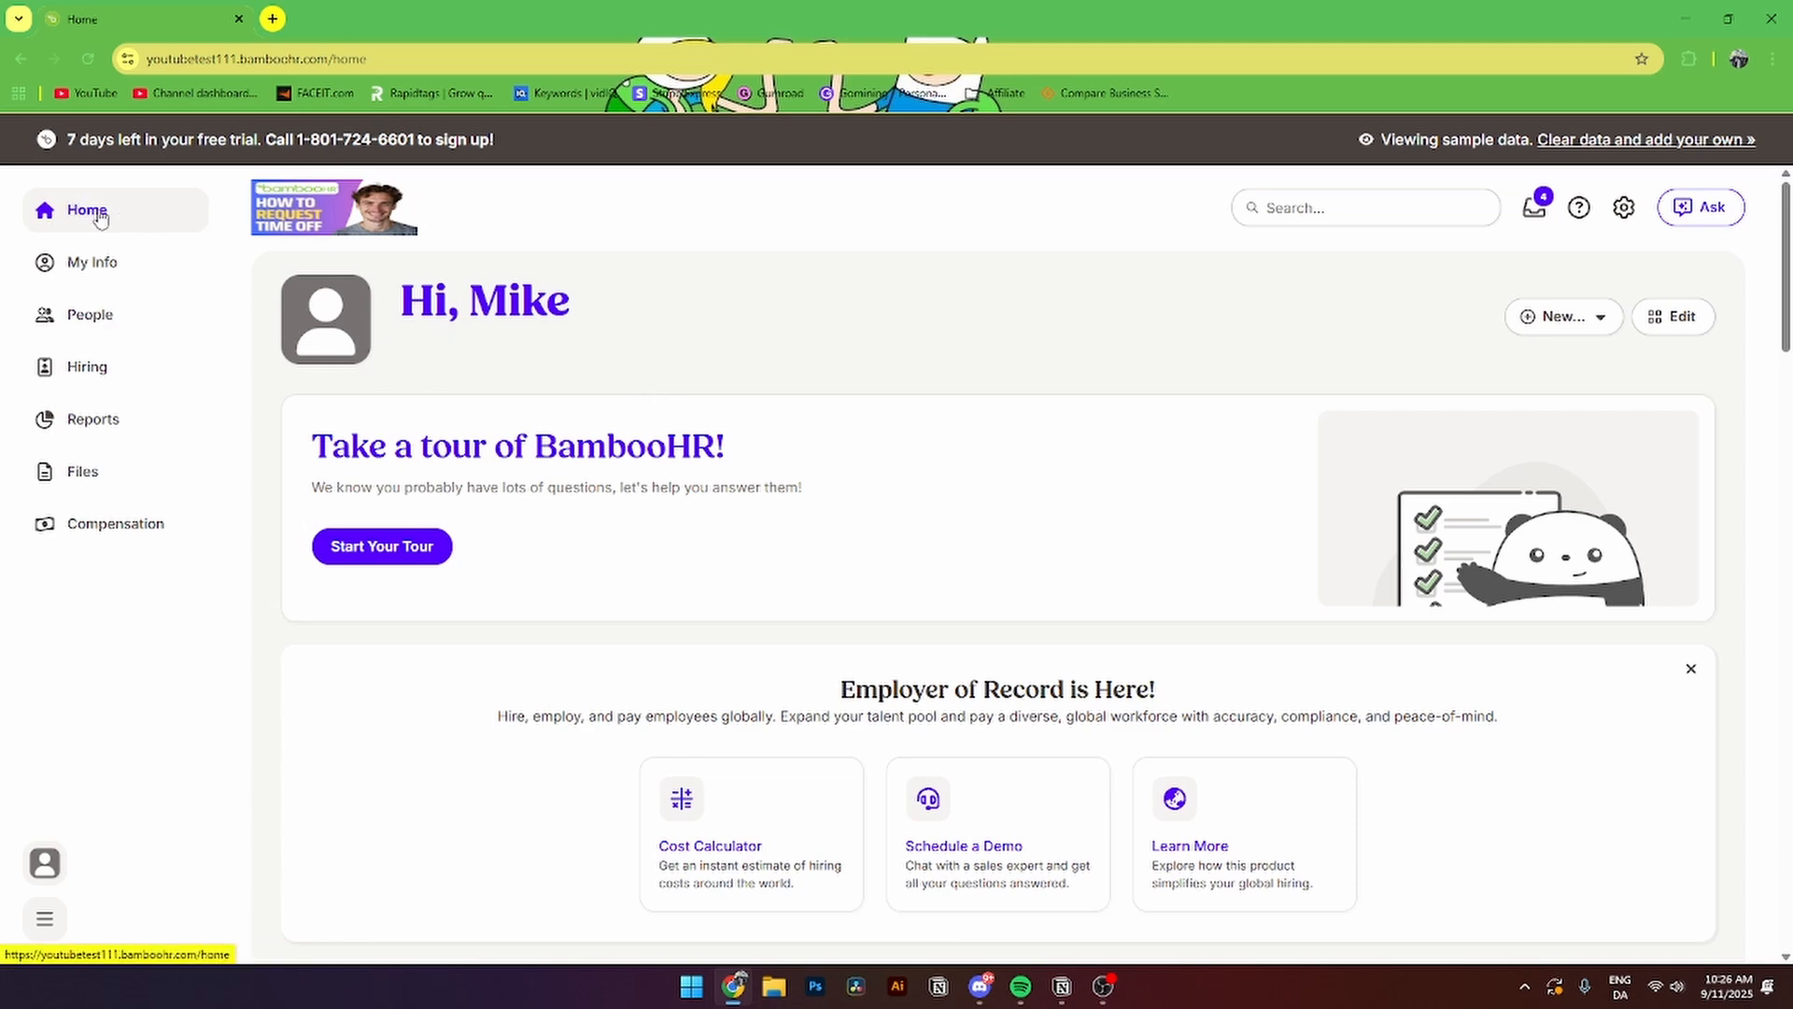
- Start a new custom report named 'test'
click(1566, 329)
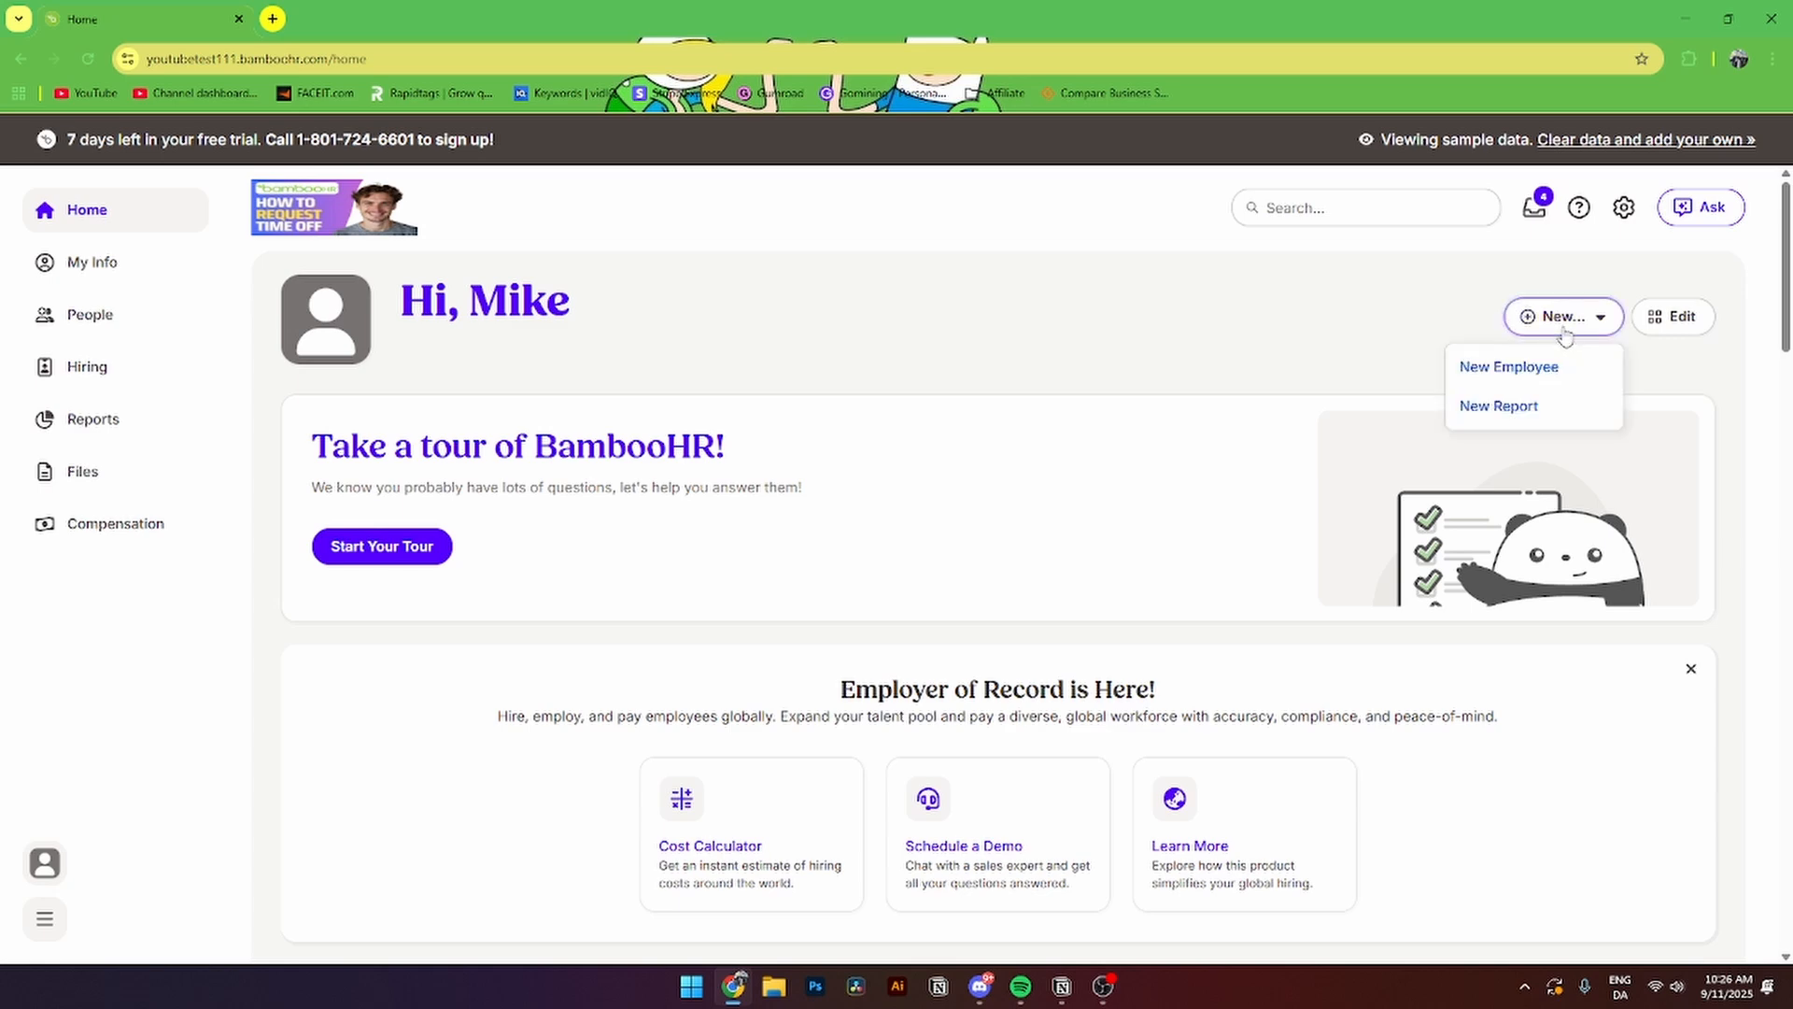
click(1519, 415)
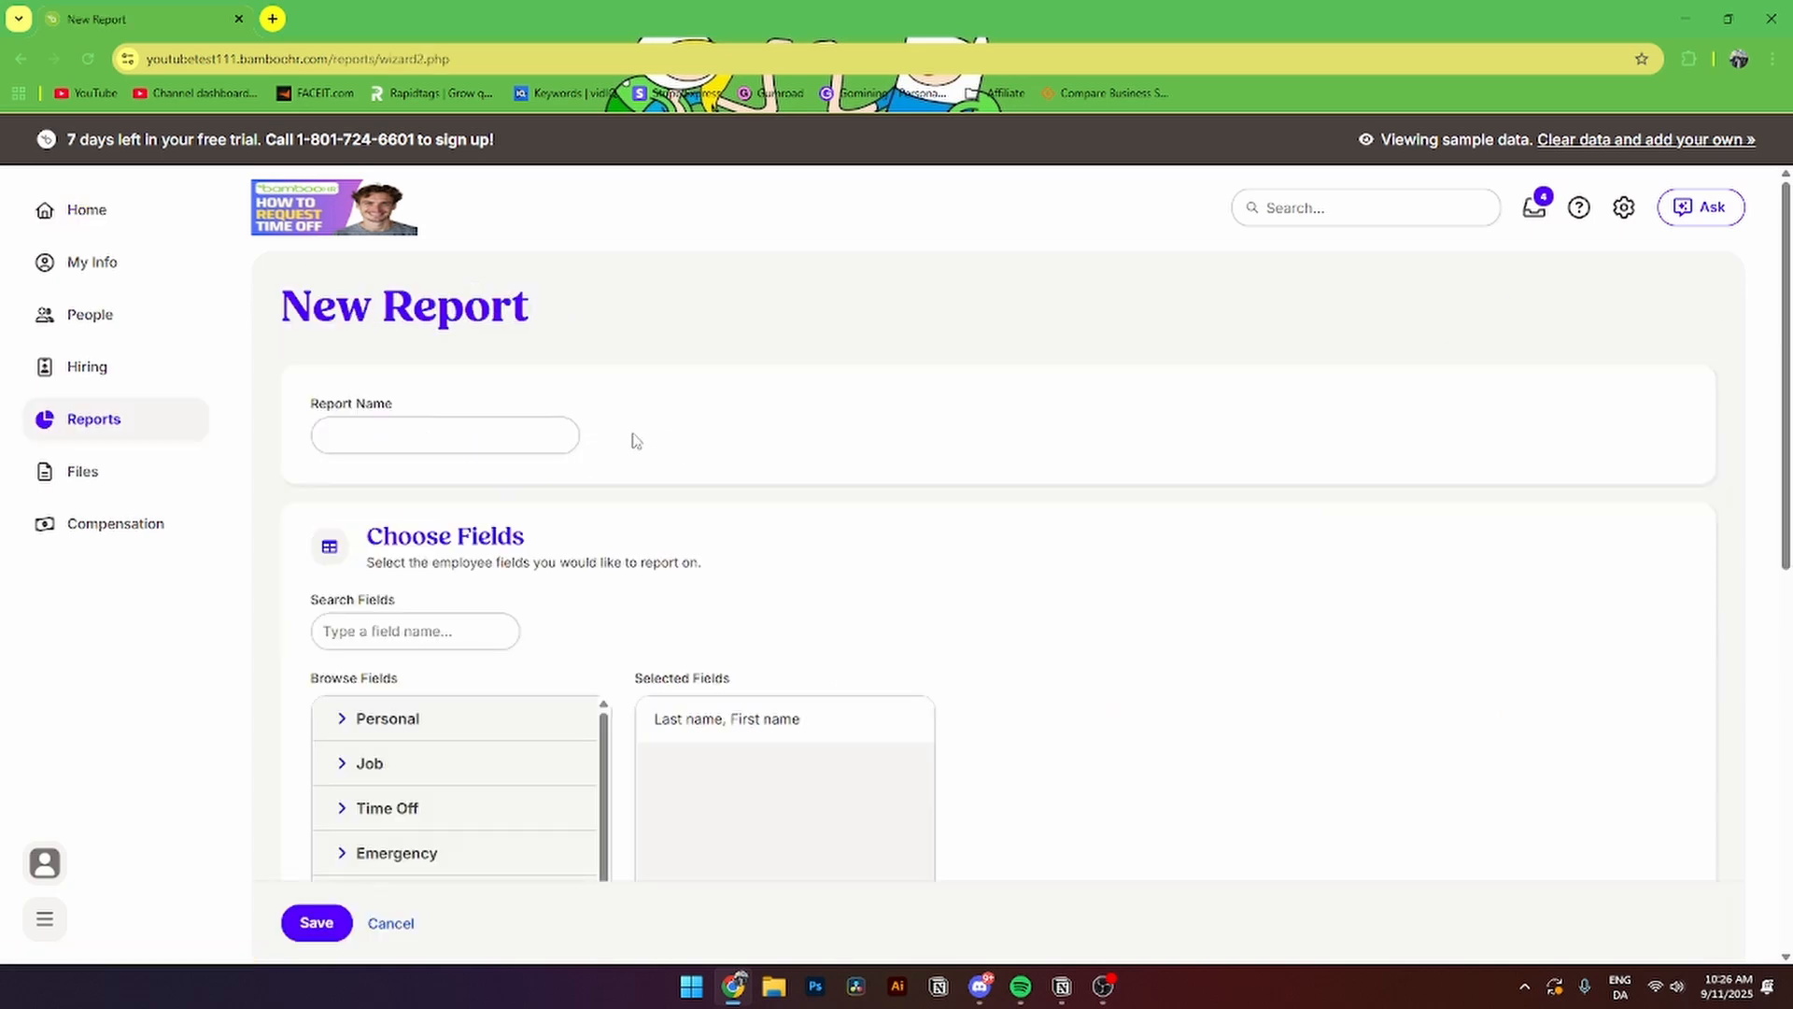
drag(320, 414, 401, 412)
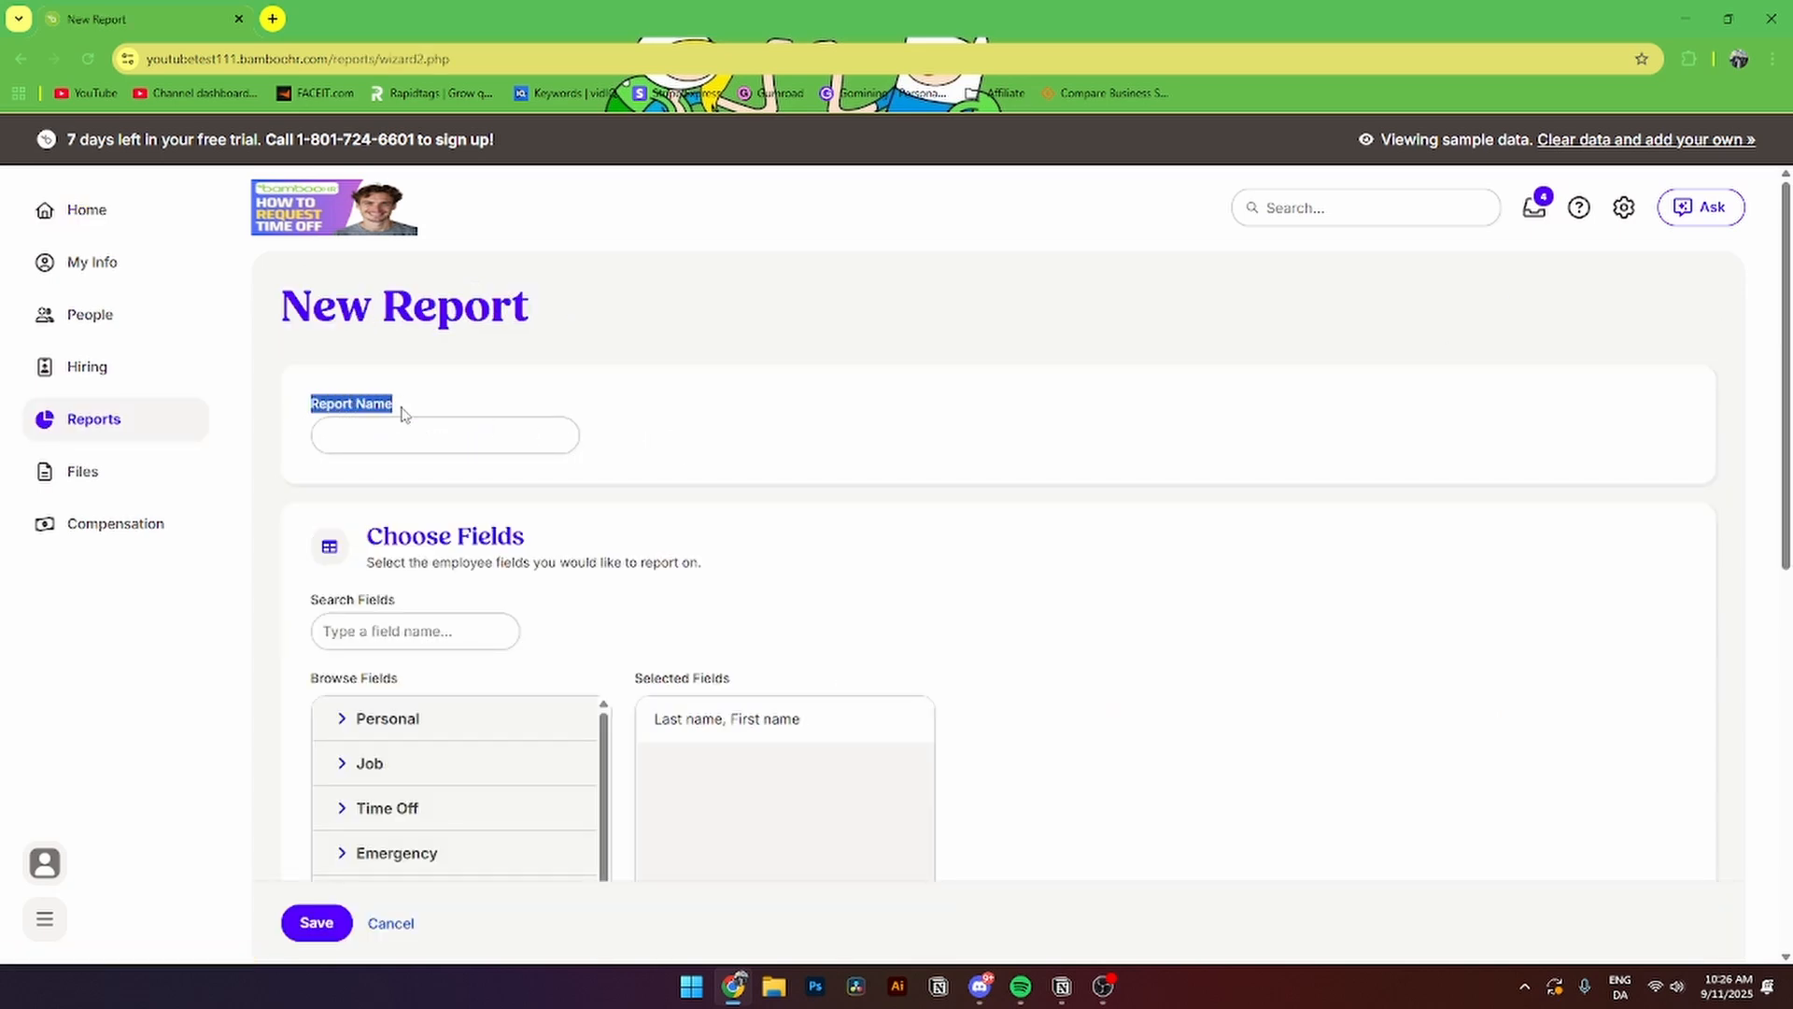
click(391, 428)
text(test)
click(840, 520)
- Add the Job fields Hire Date and Effective Date, keeping all employees in the report
scroll(620, 560, down, 3)
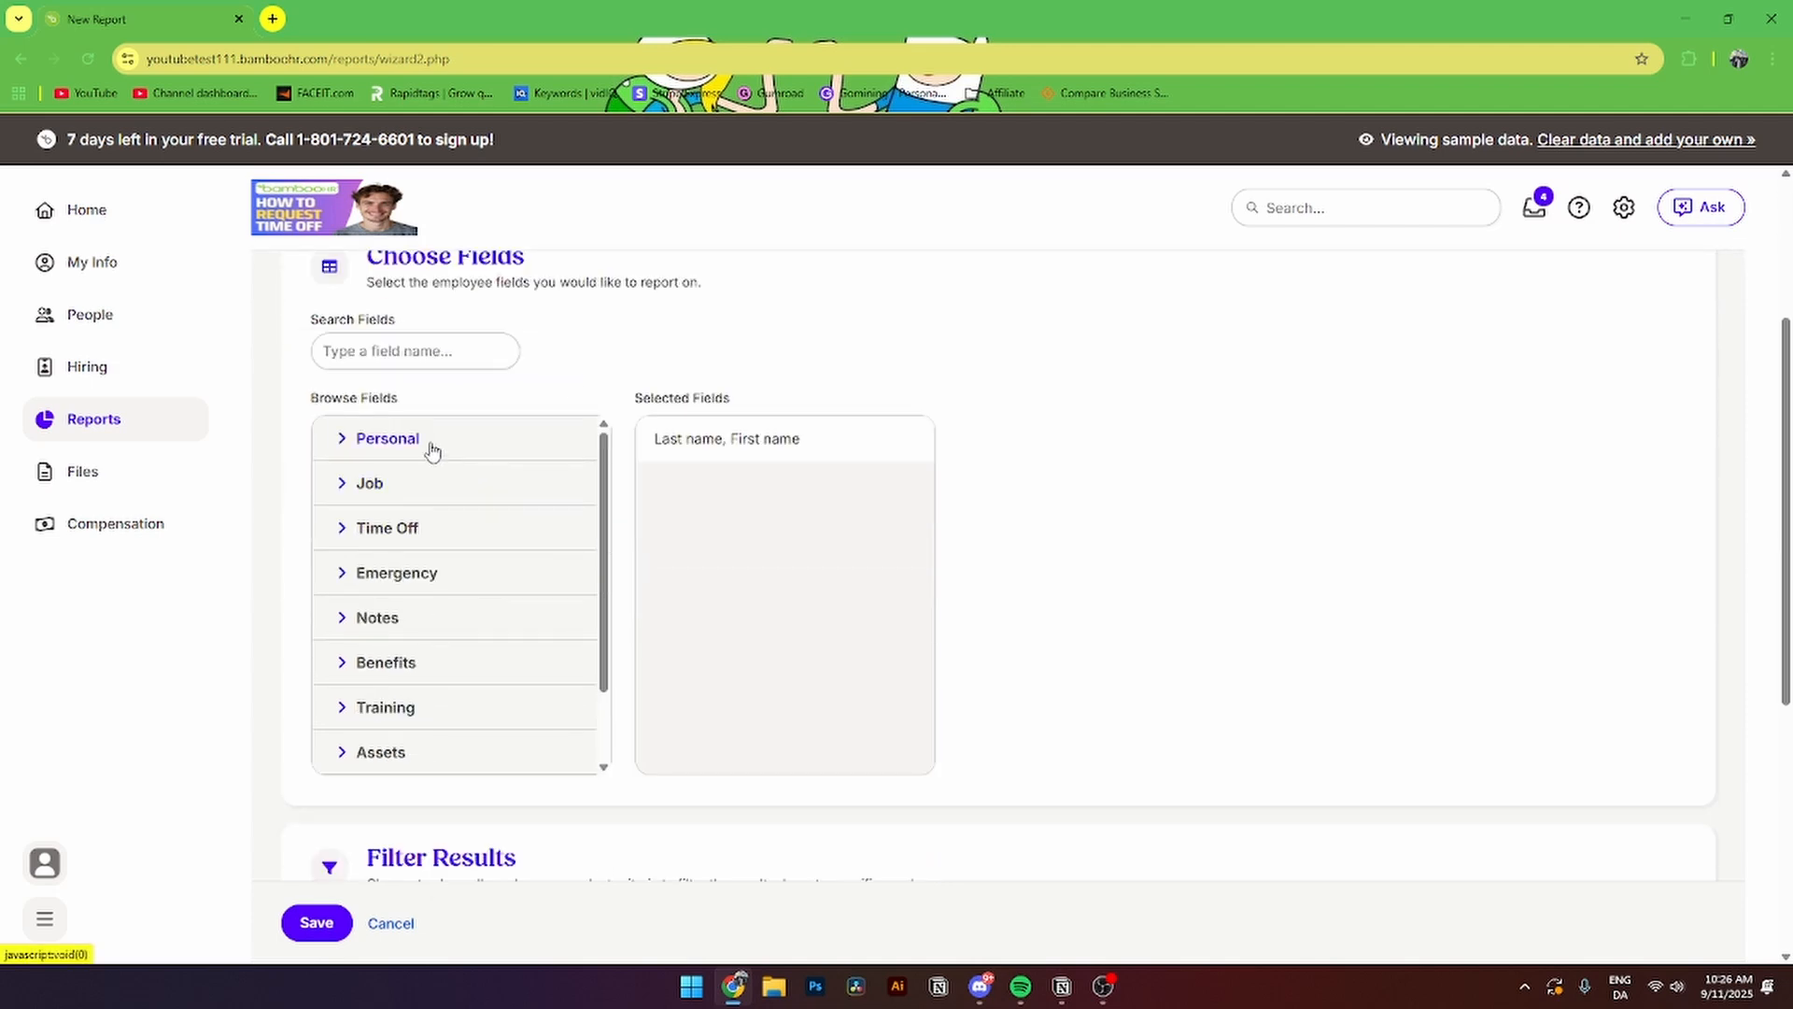
click(369, 483)
click(355, 527)
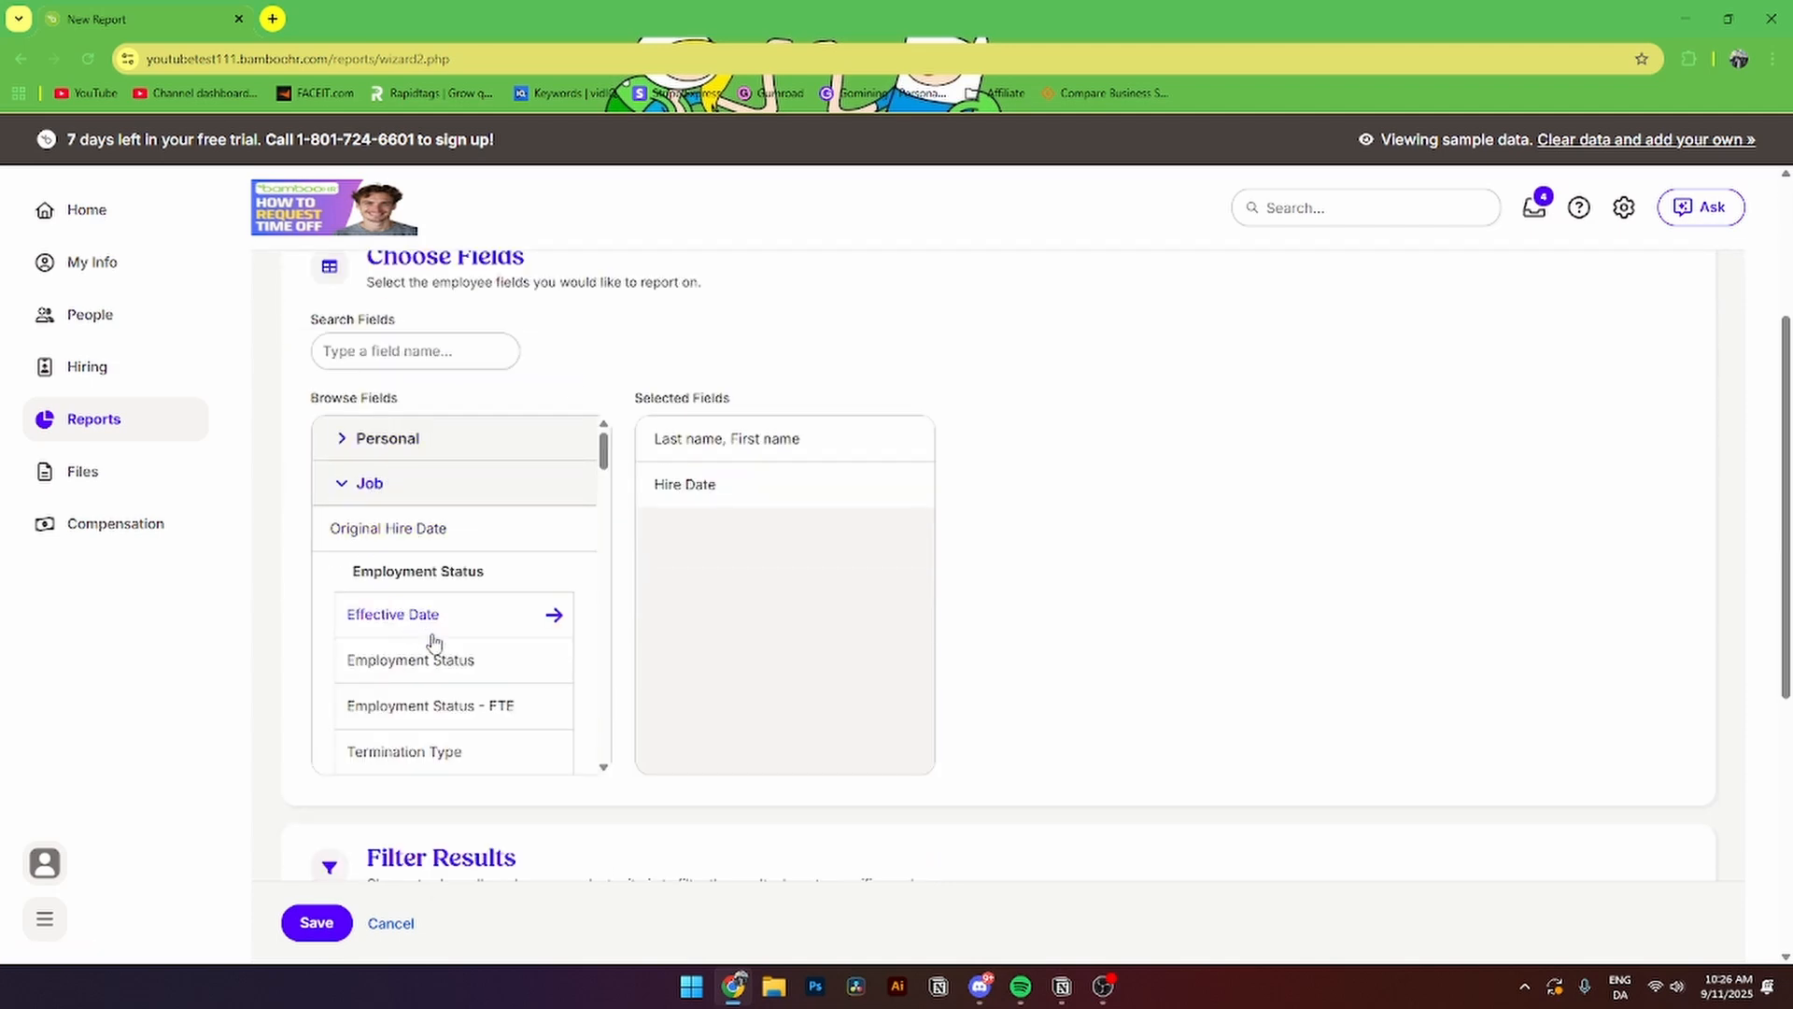
click(433, 635)
scroll(887, 621, down, 3)
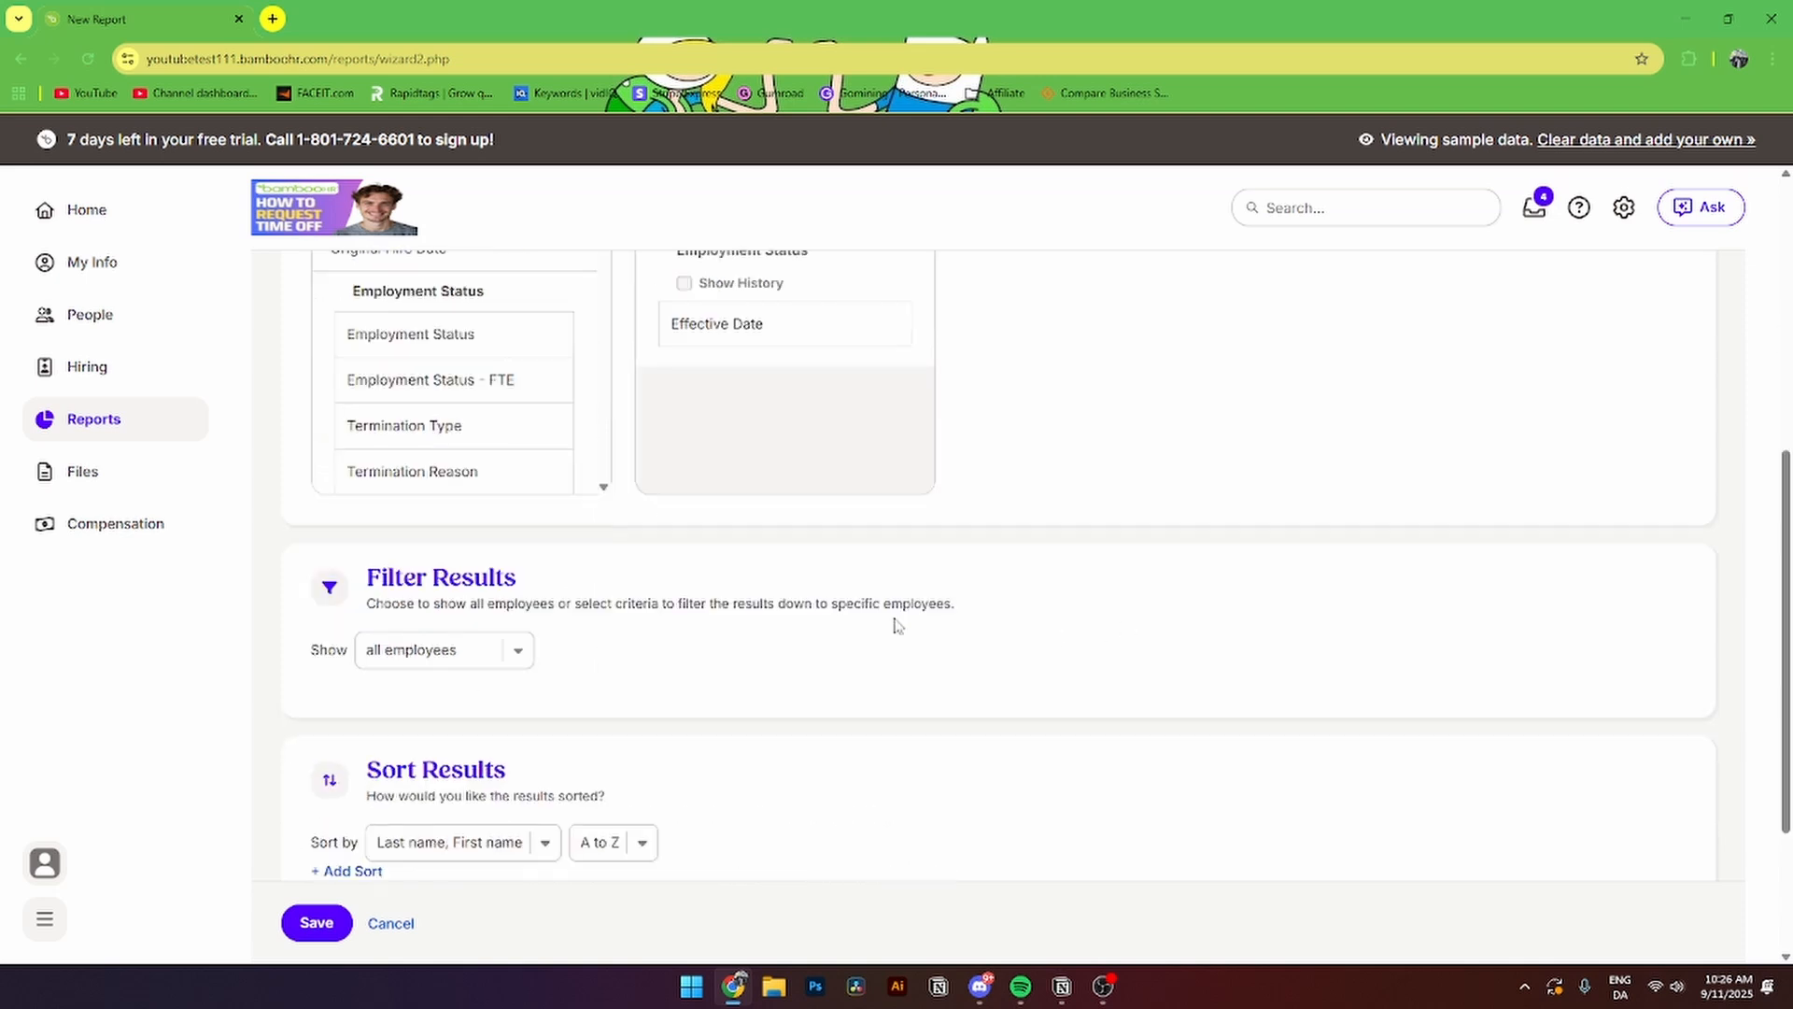
click(424, 657)
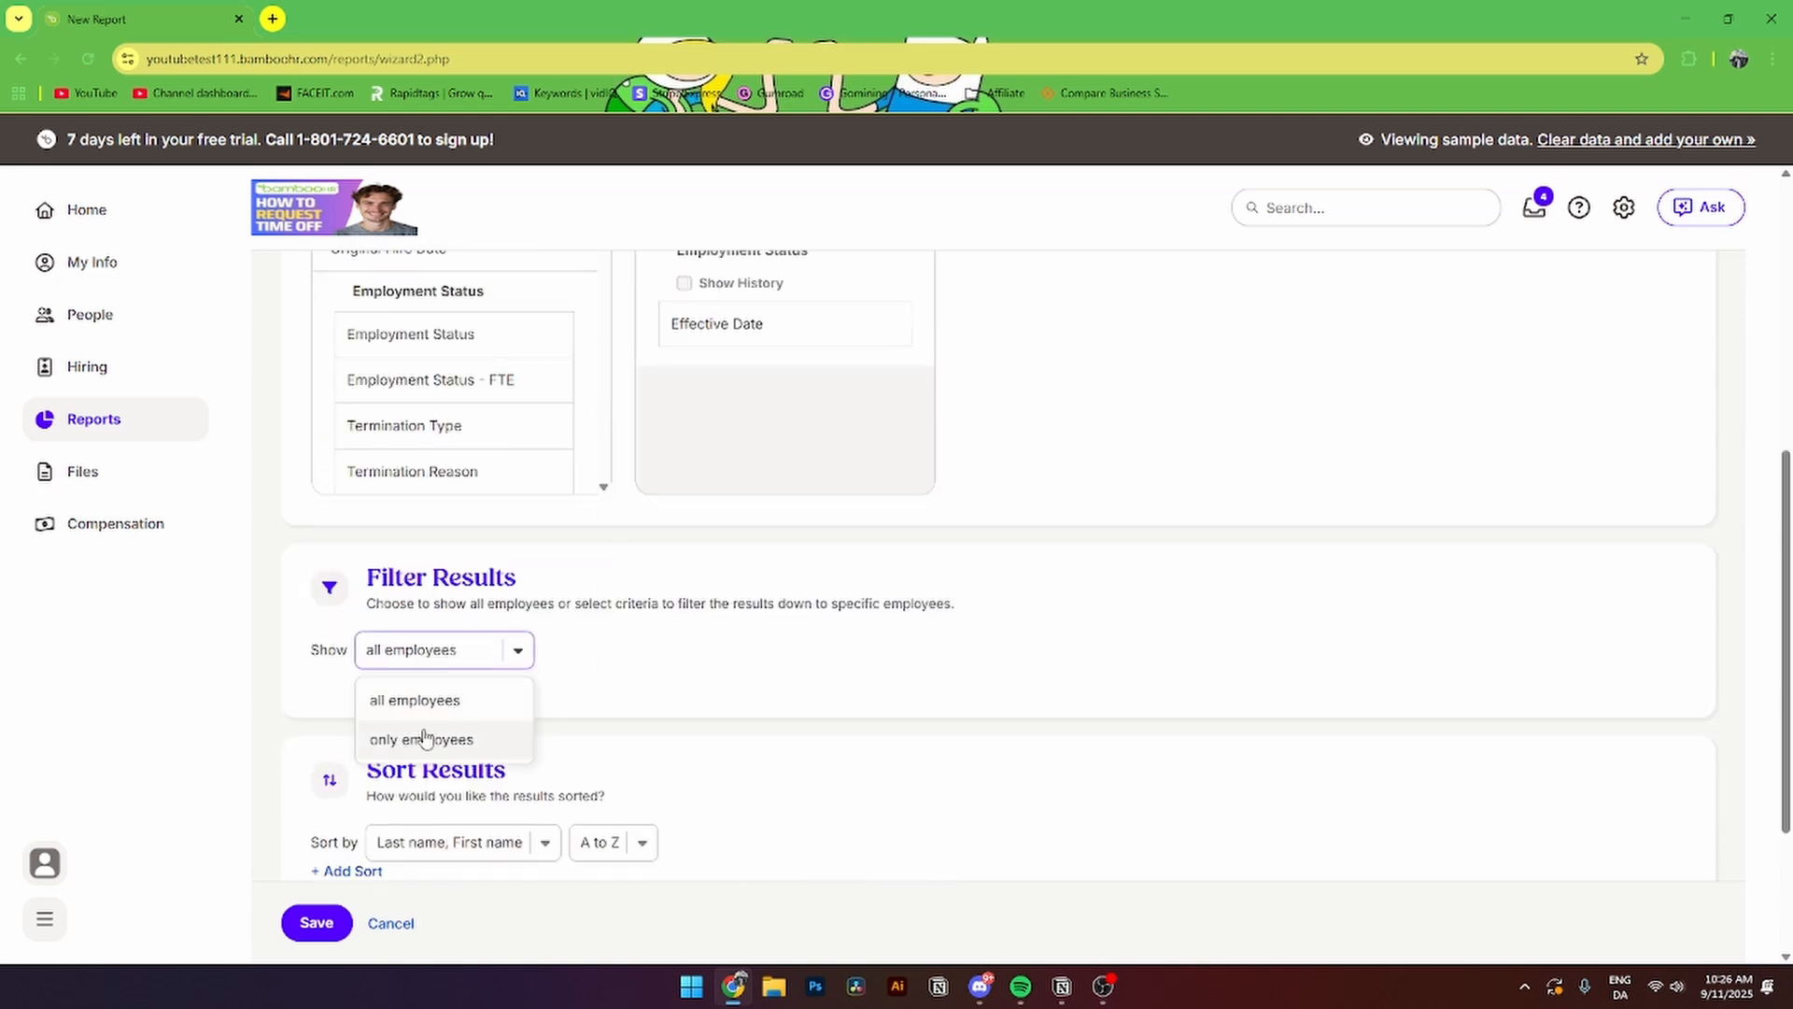
click(415, 700)
- Keep sorting by name only and leave the report ungrouped
scroll(807, 629, down, 2)
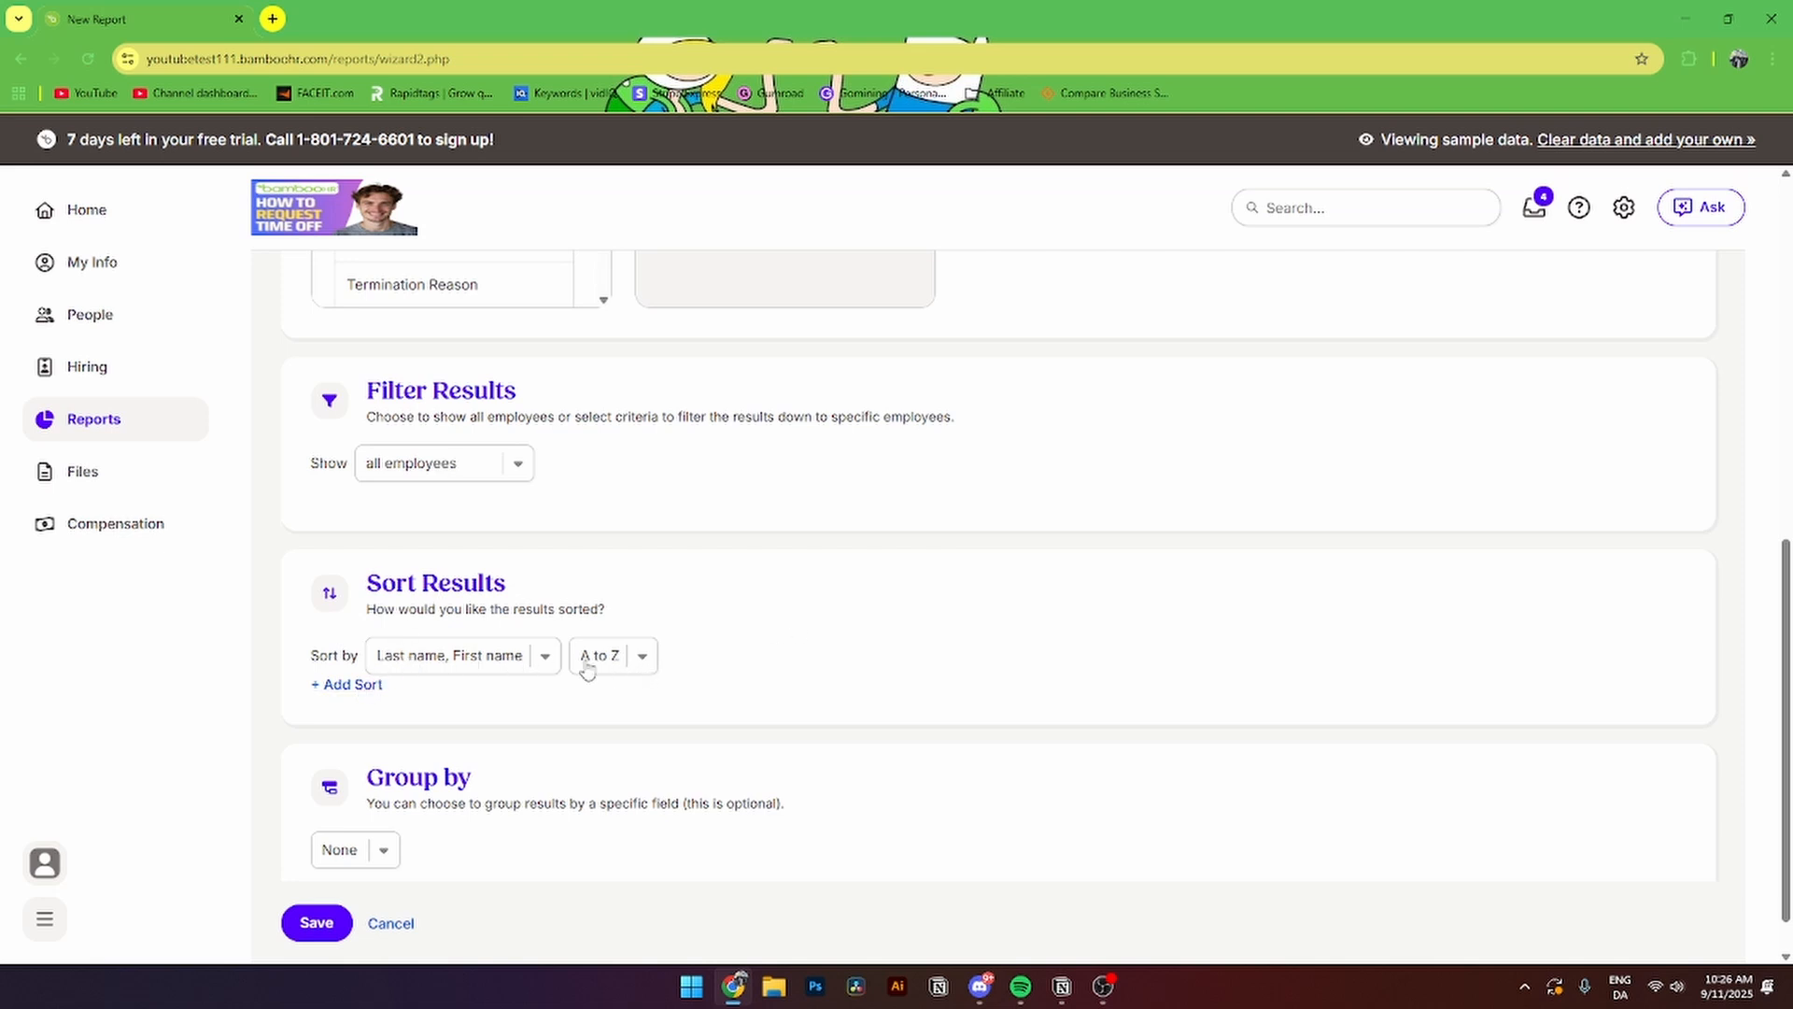
click(360, 688)
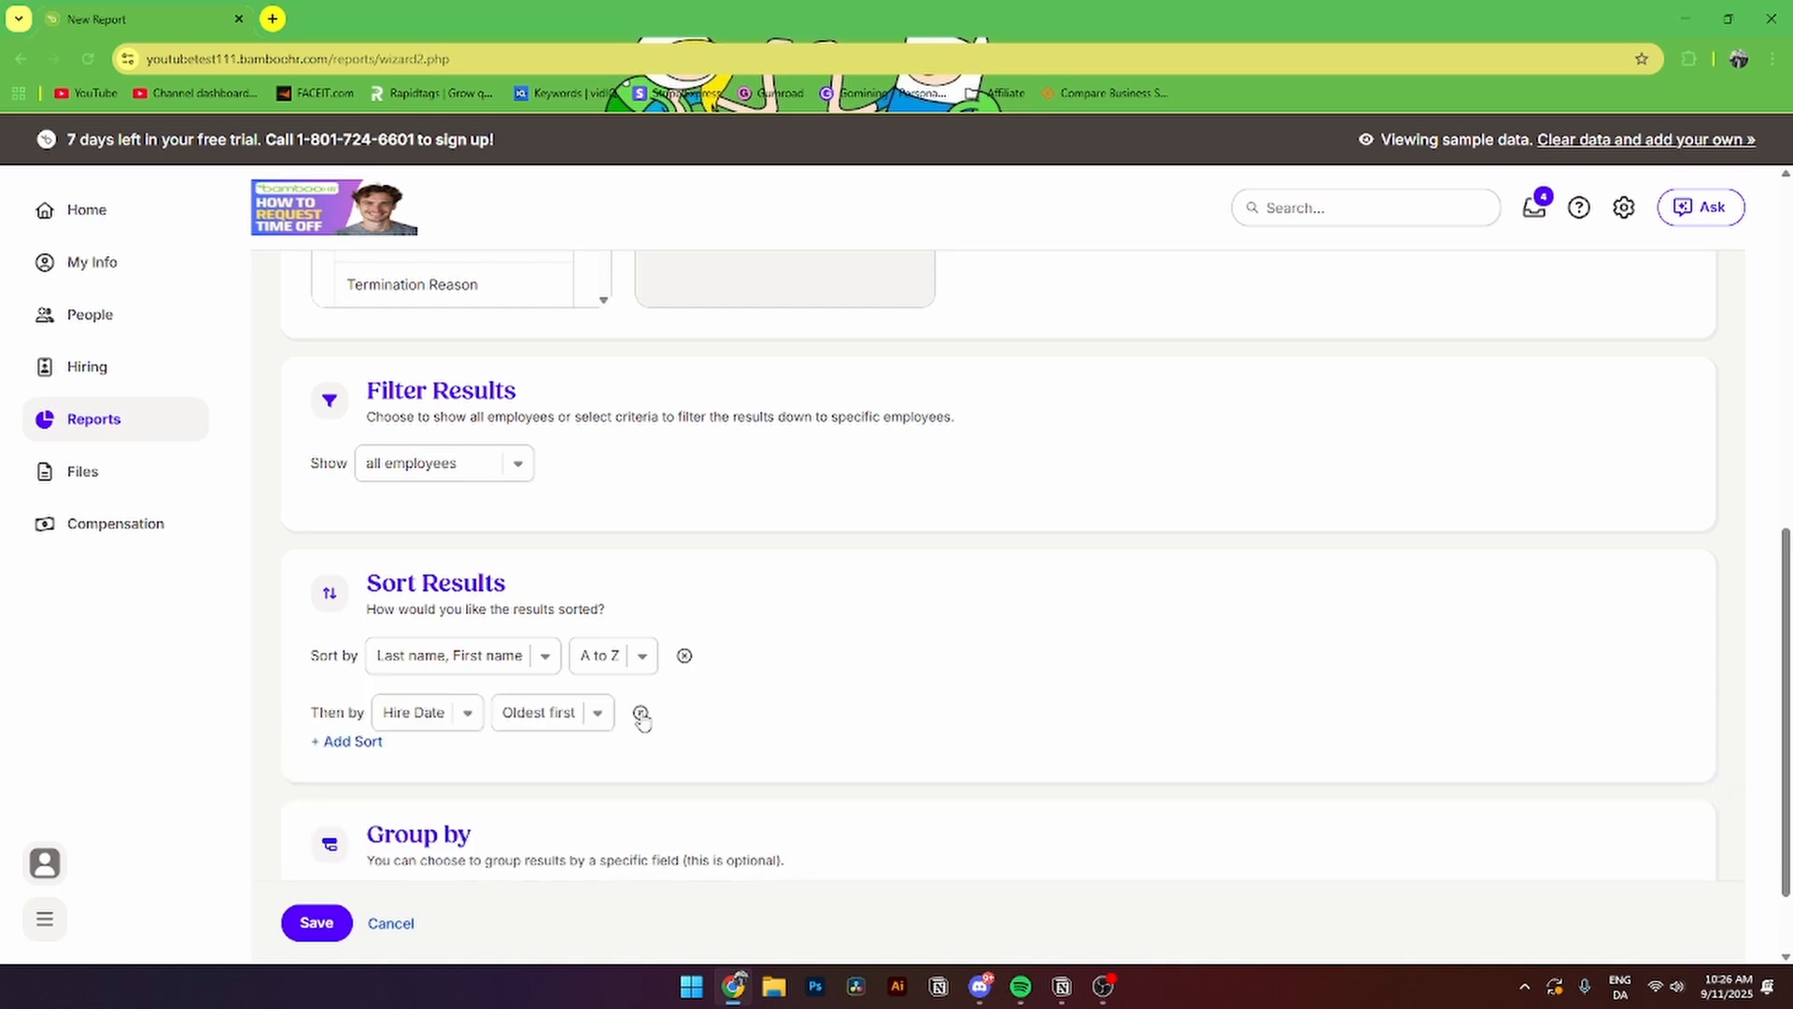
click(640, 714)
scroll(660, 704, down, 1)
drag(367, 727, 502, 729)
click(361, 799)
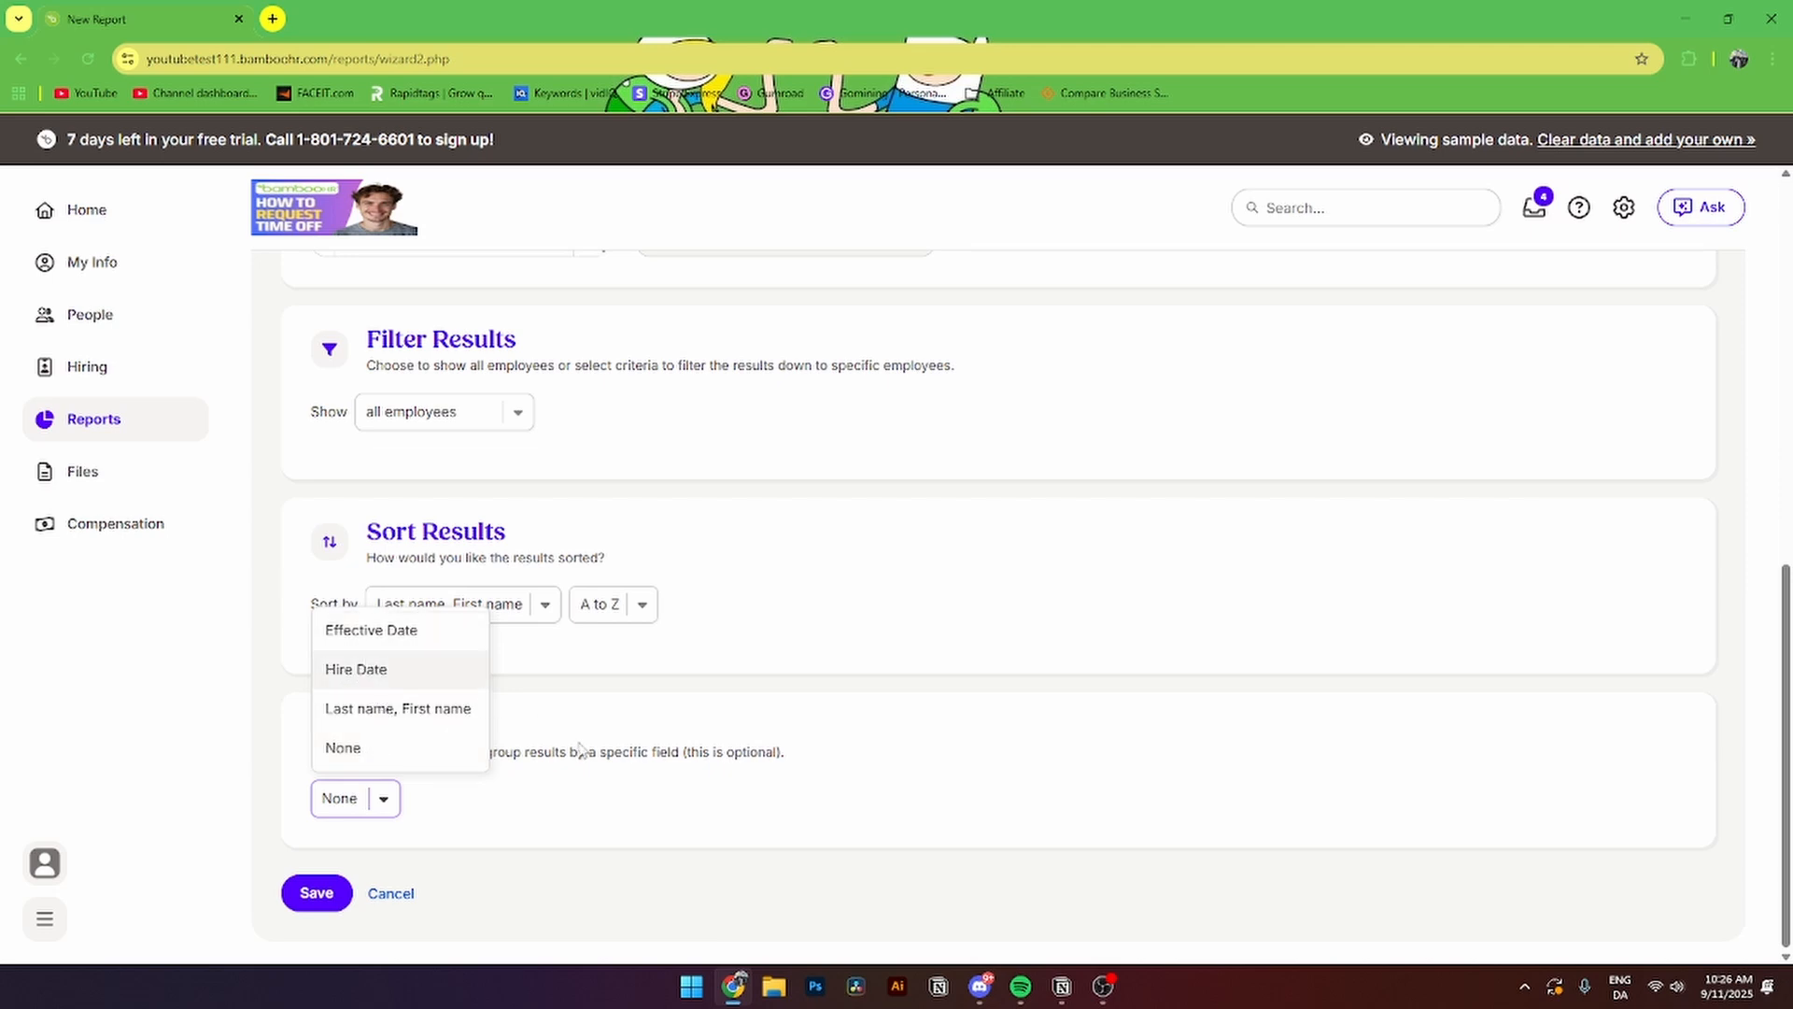
click(557, 817)
- Save the 'test' report and scroll through its 86-employee results table
click(314, 894)
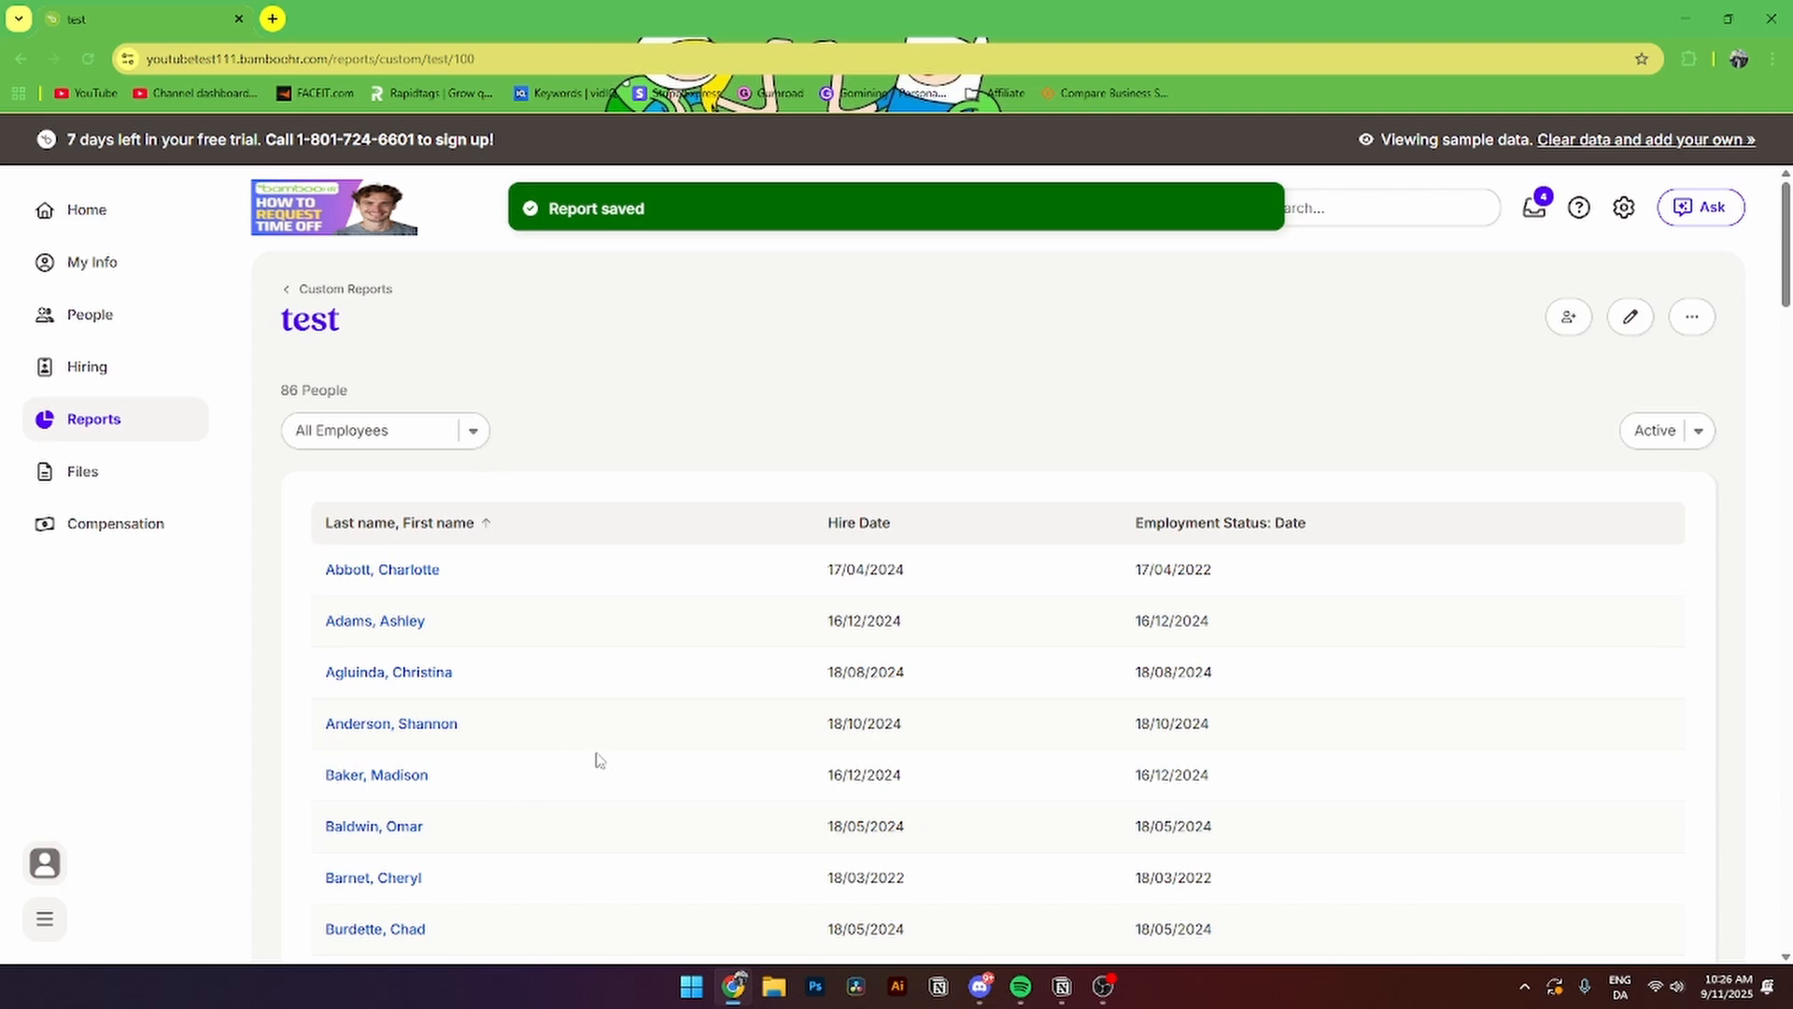
scroll(1112, 520, down, 1)
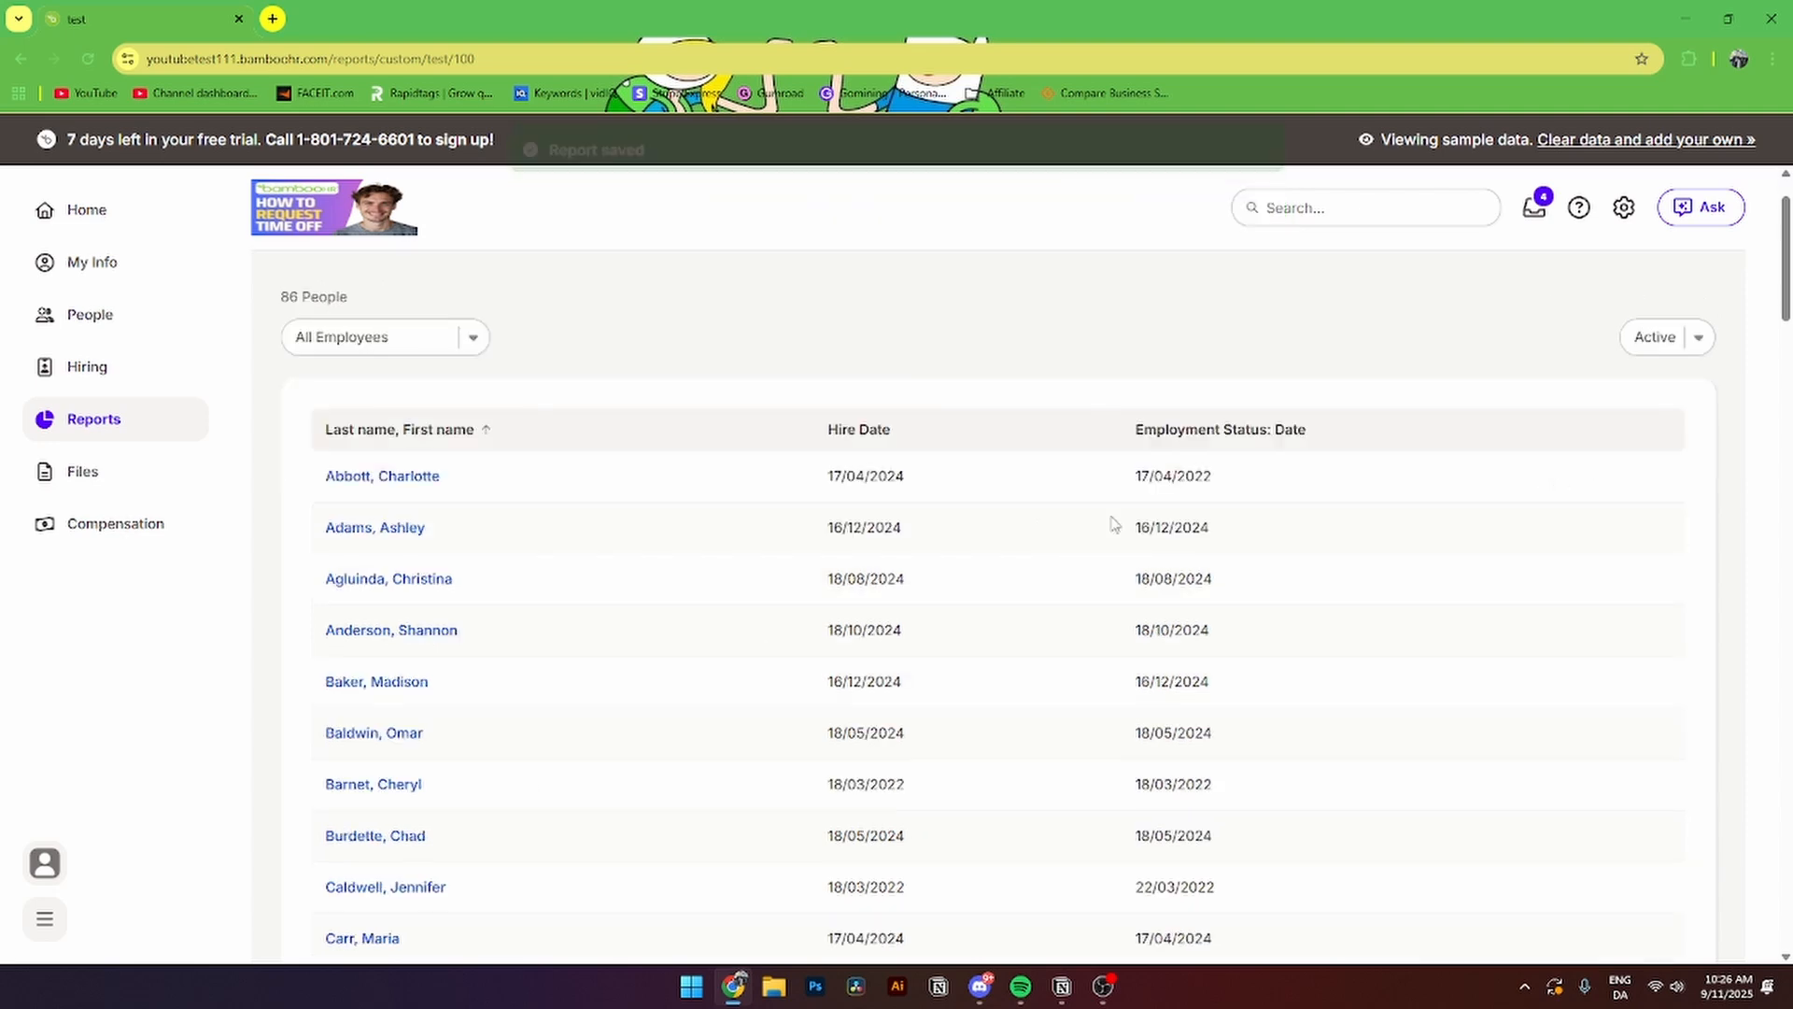
scroll(997, 607, down, 7)
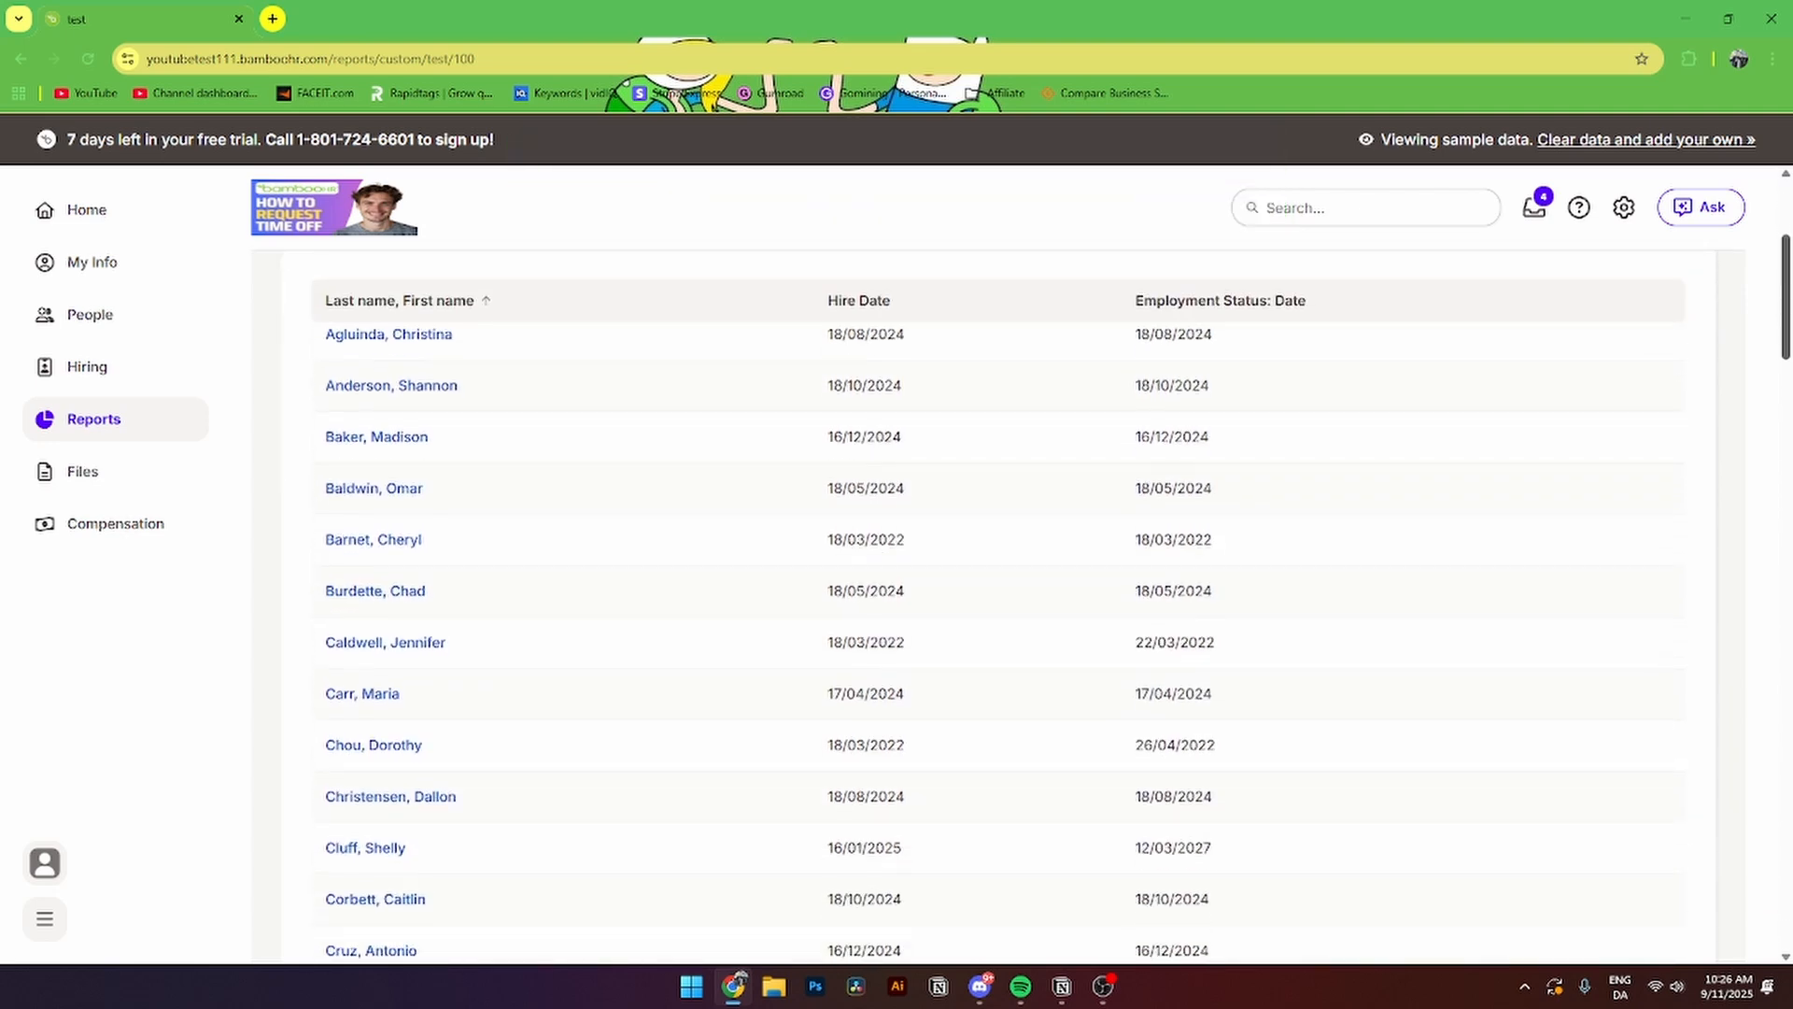
scroll(997, 607, down, 5)
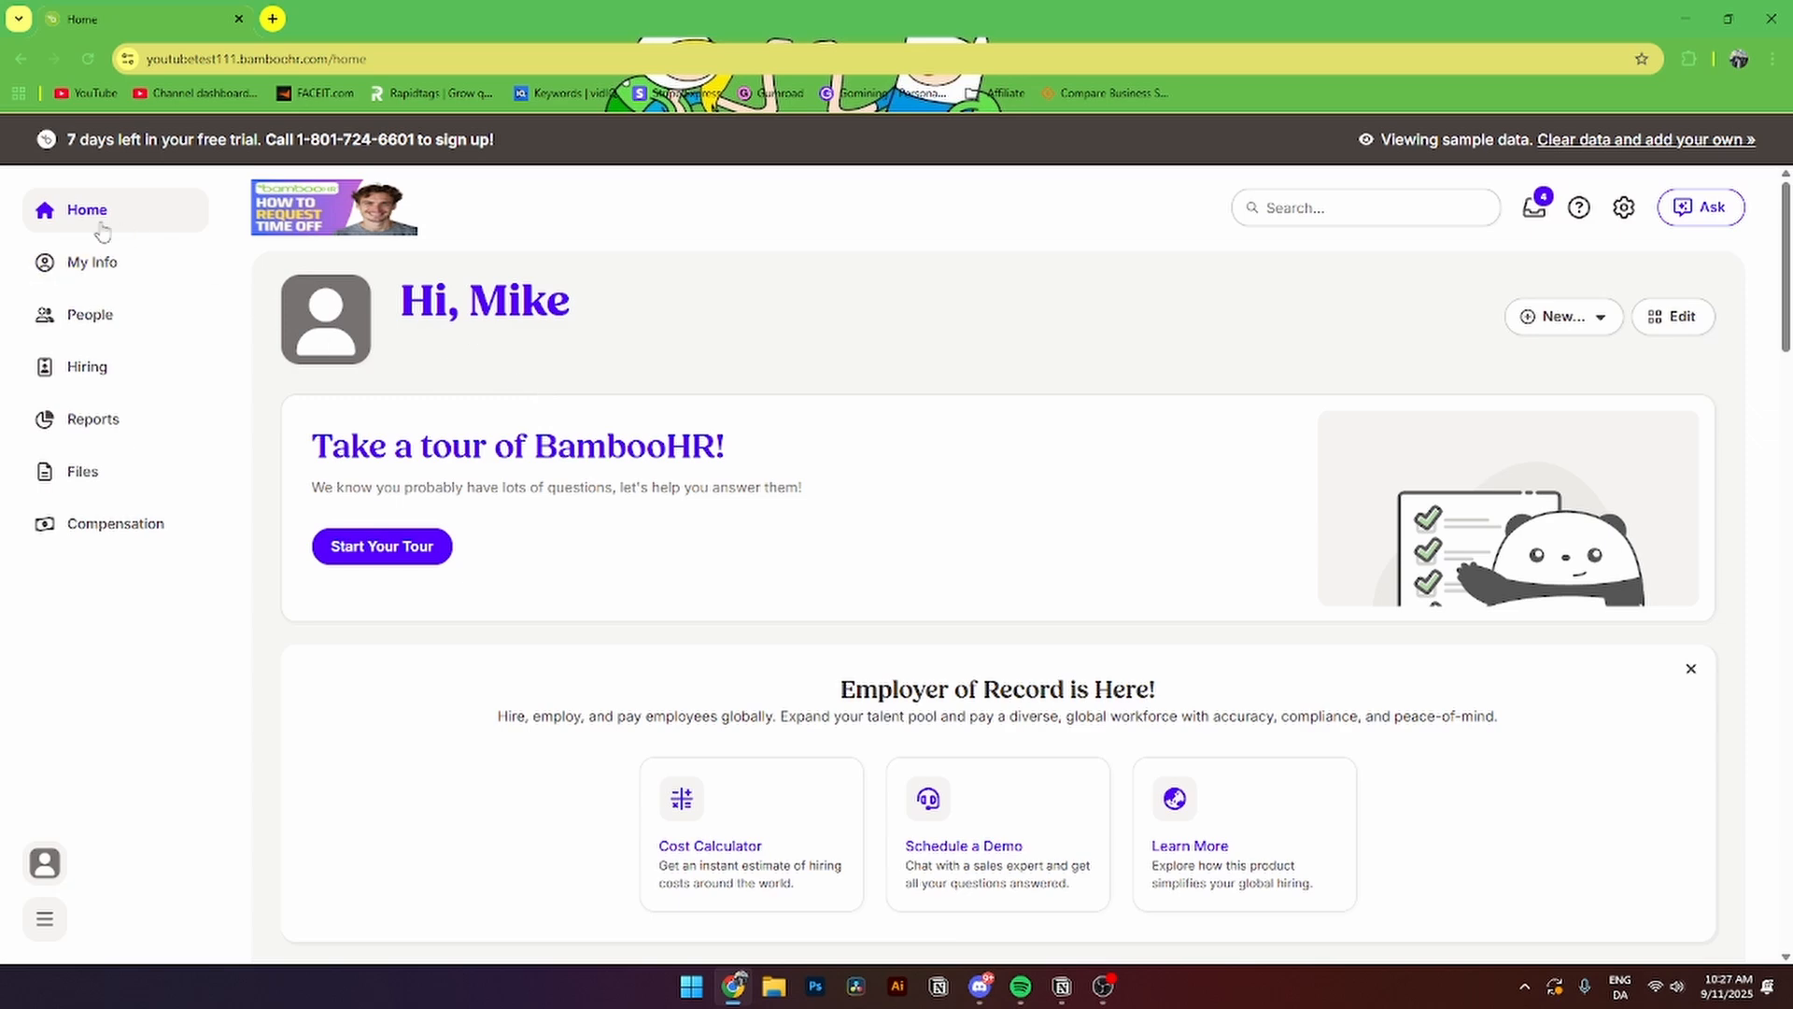
- Create a new job opening with the posting title 'tesdt'
click(85, 370)
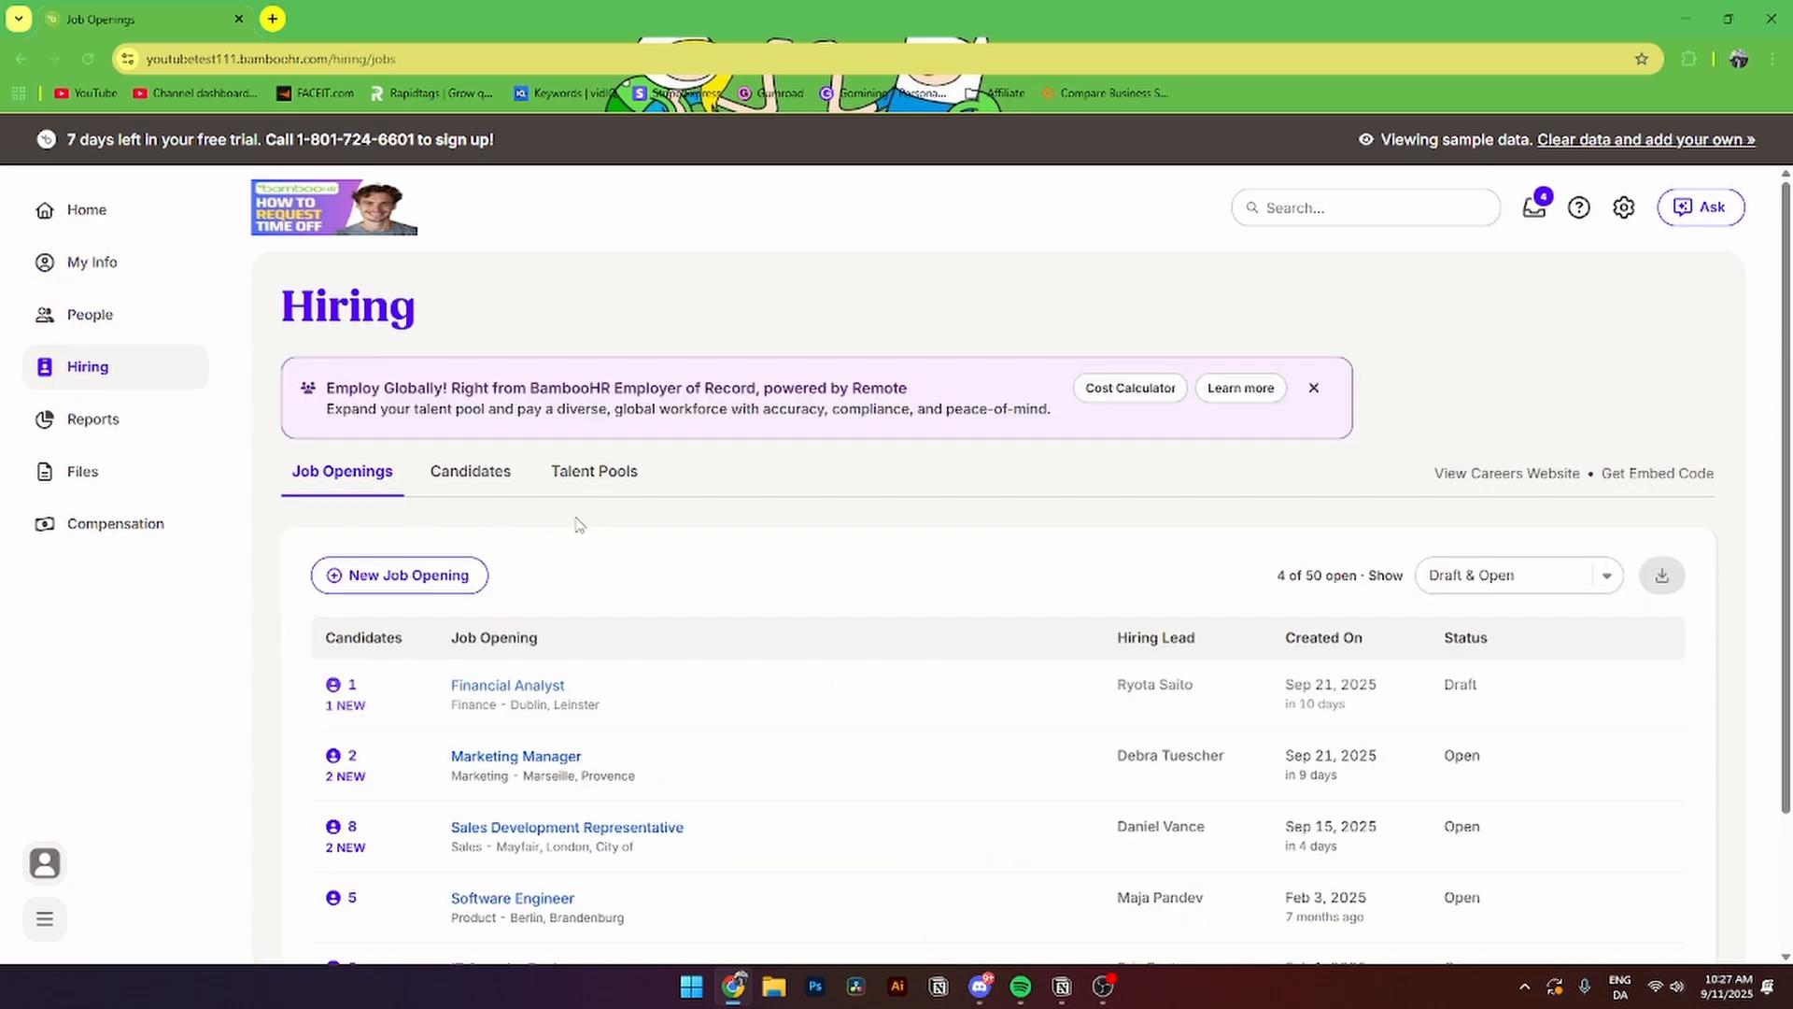
click(416, 579)
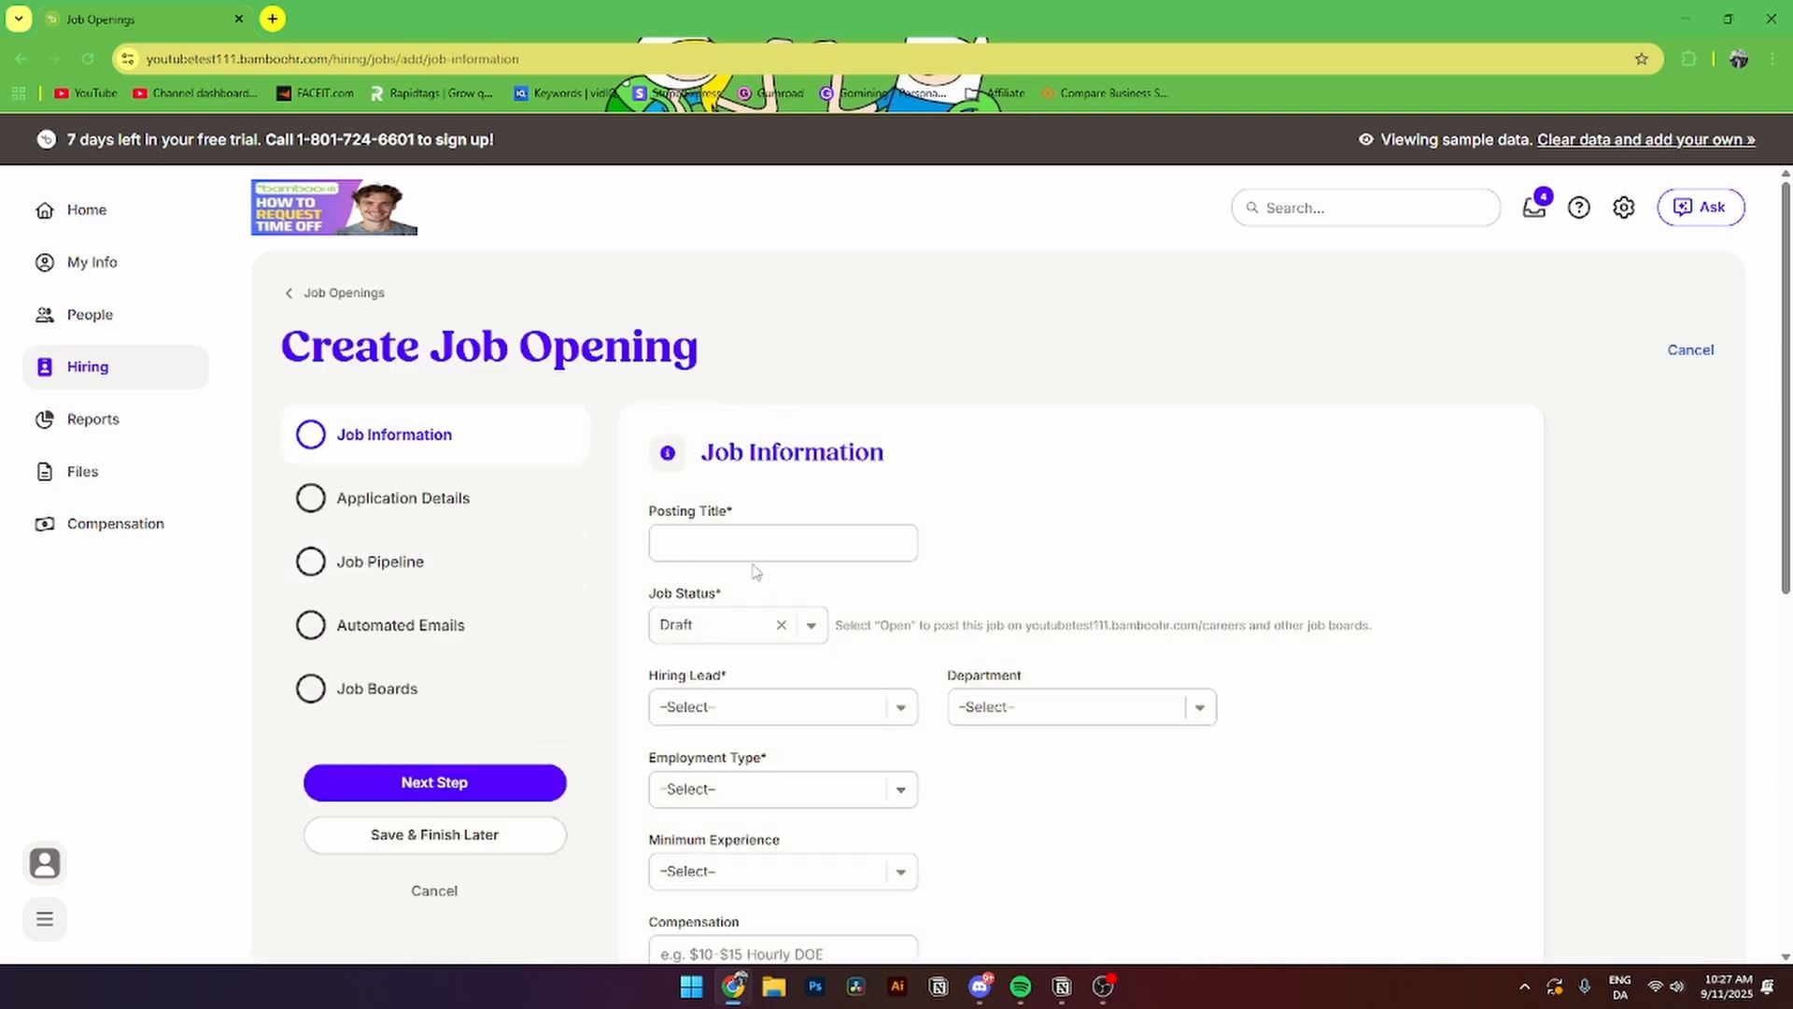
drag(704, 453, 882, 454)
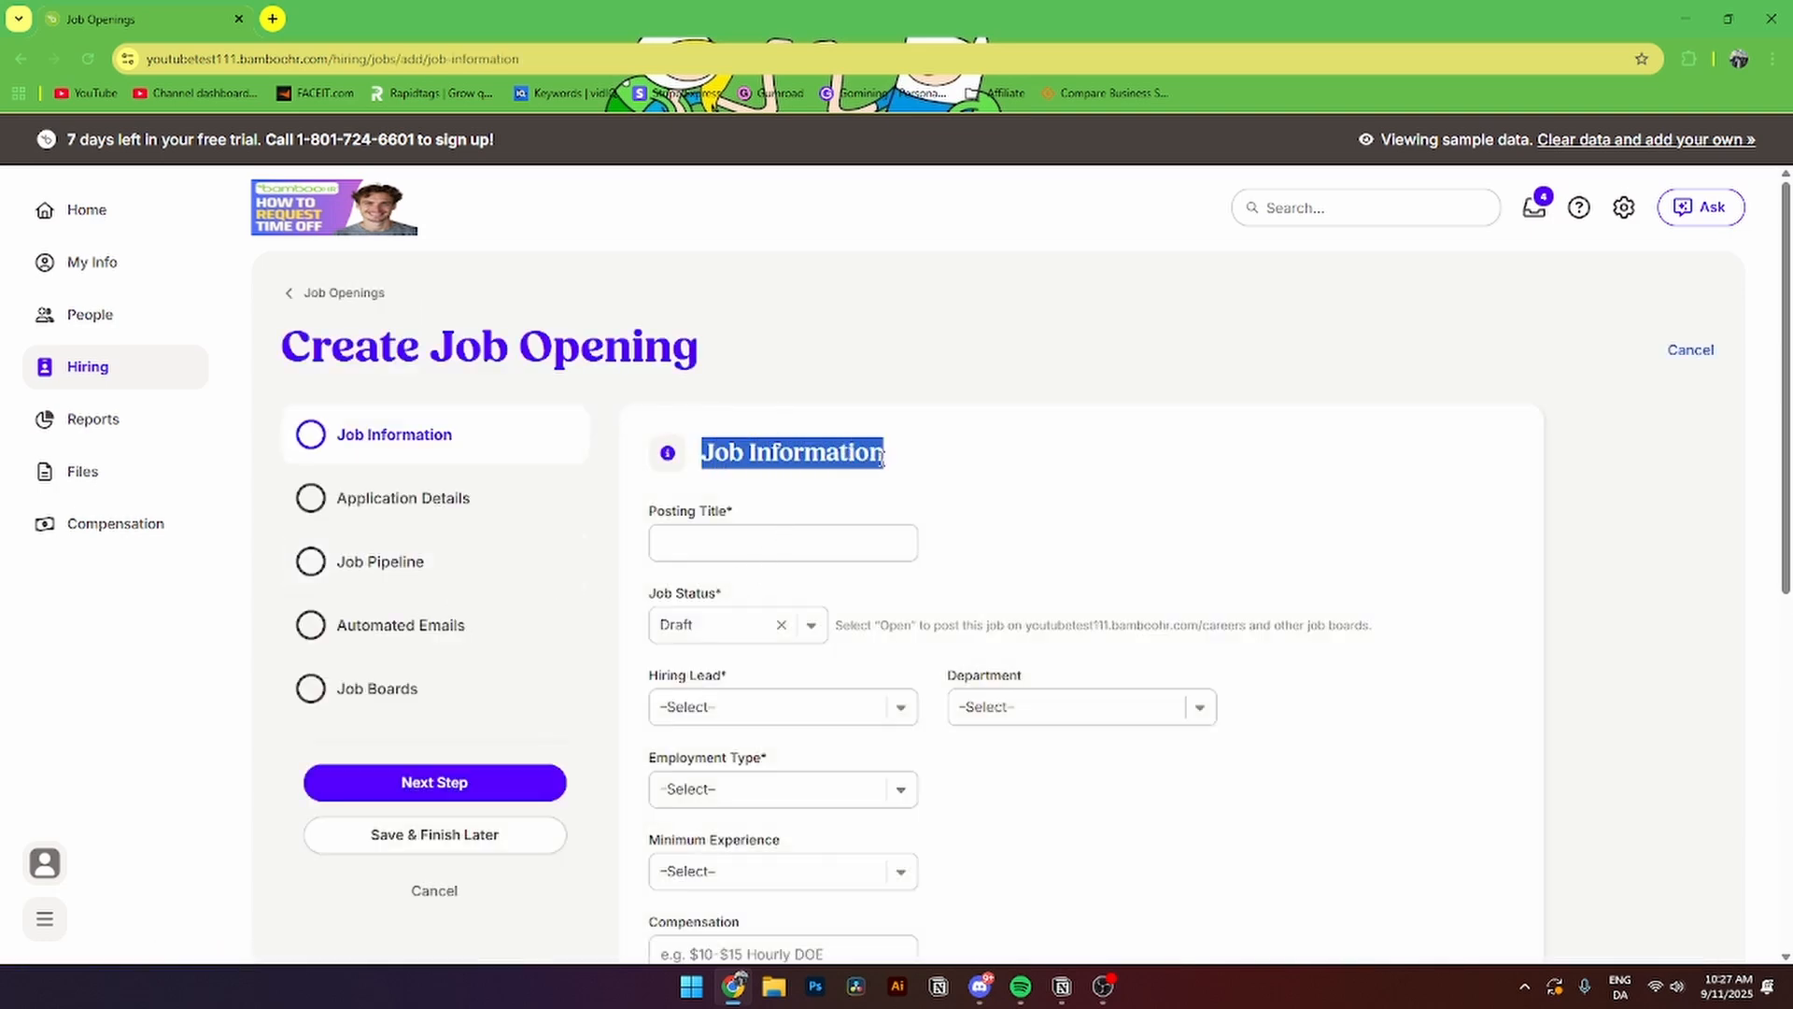
click(712, 546)
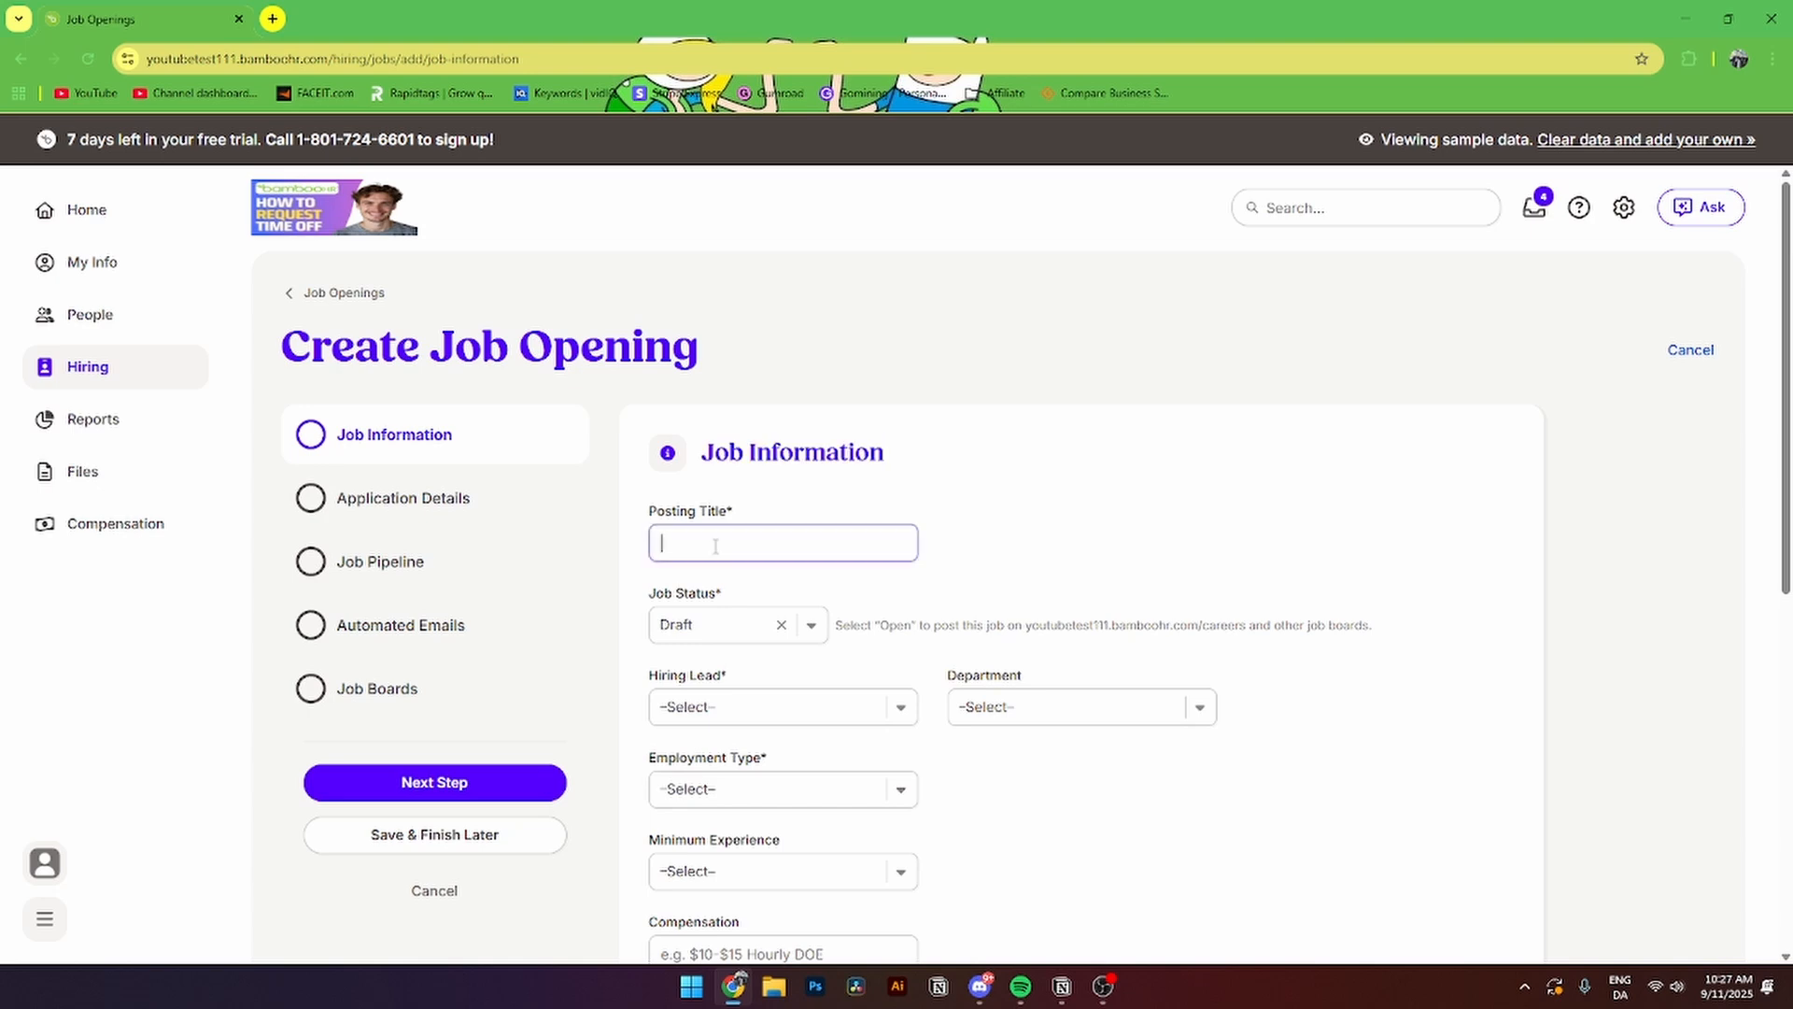
text(tesdt)
- Set the job status of the opening to Open
scroll(715, 547, down, 1)
click(764, 538)
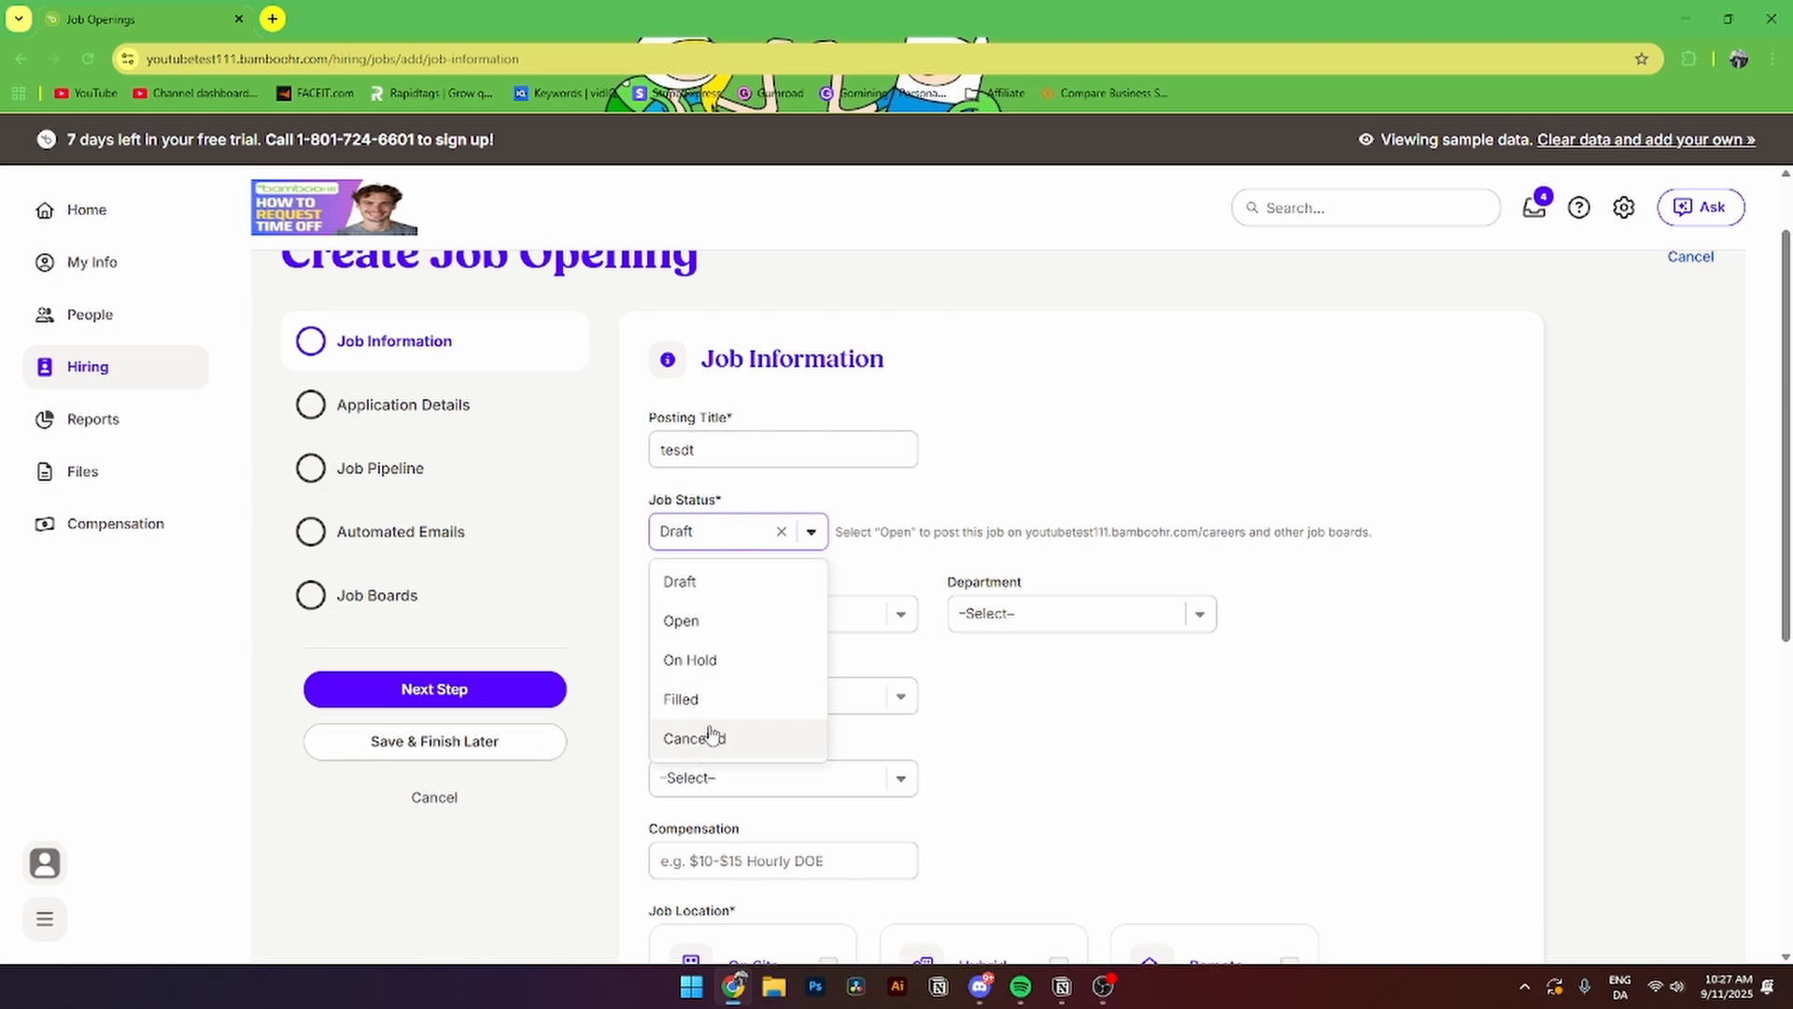
click(681, 620)
scroll(845, 449, down, 1)
drag(838, 439, 1386, 441)
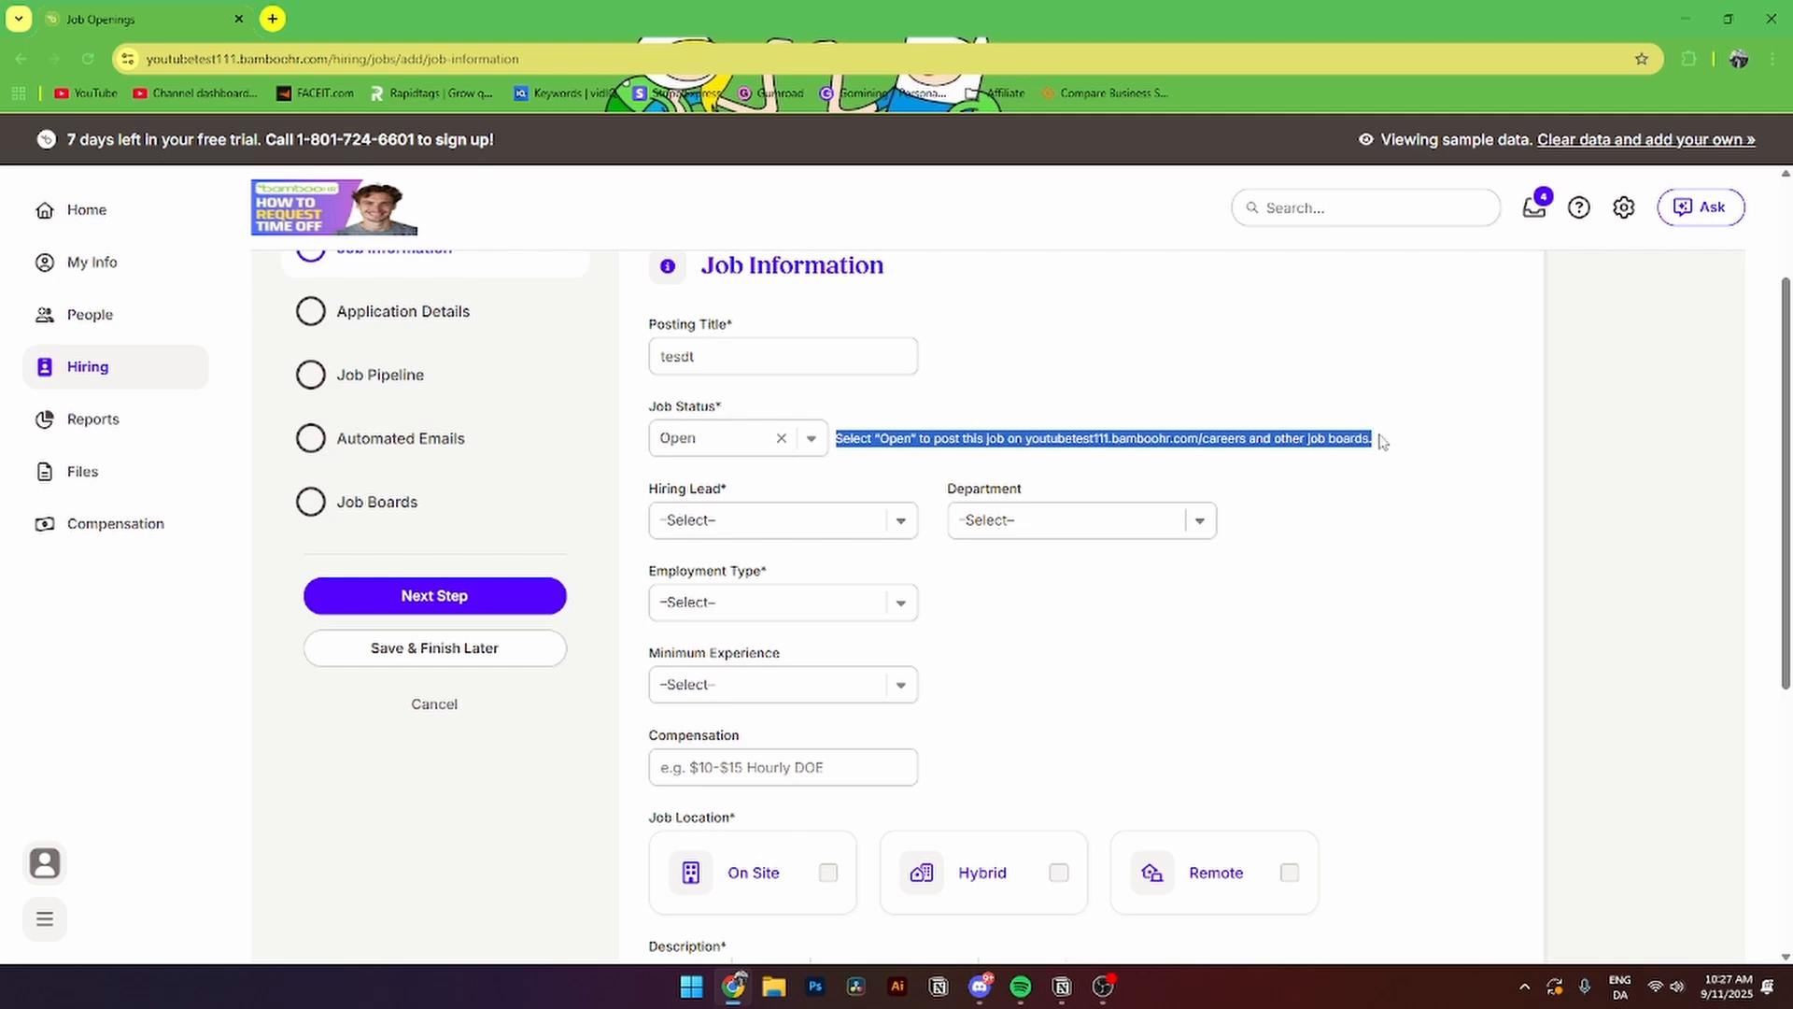
click(1383, 440)
drag(651, 486, 720, 493)
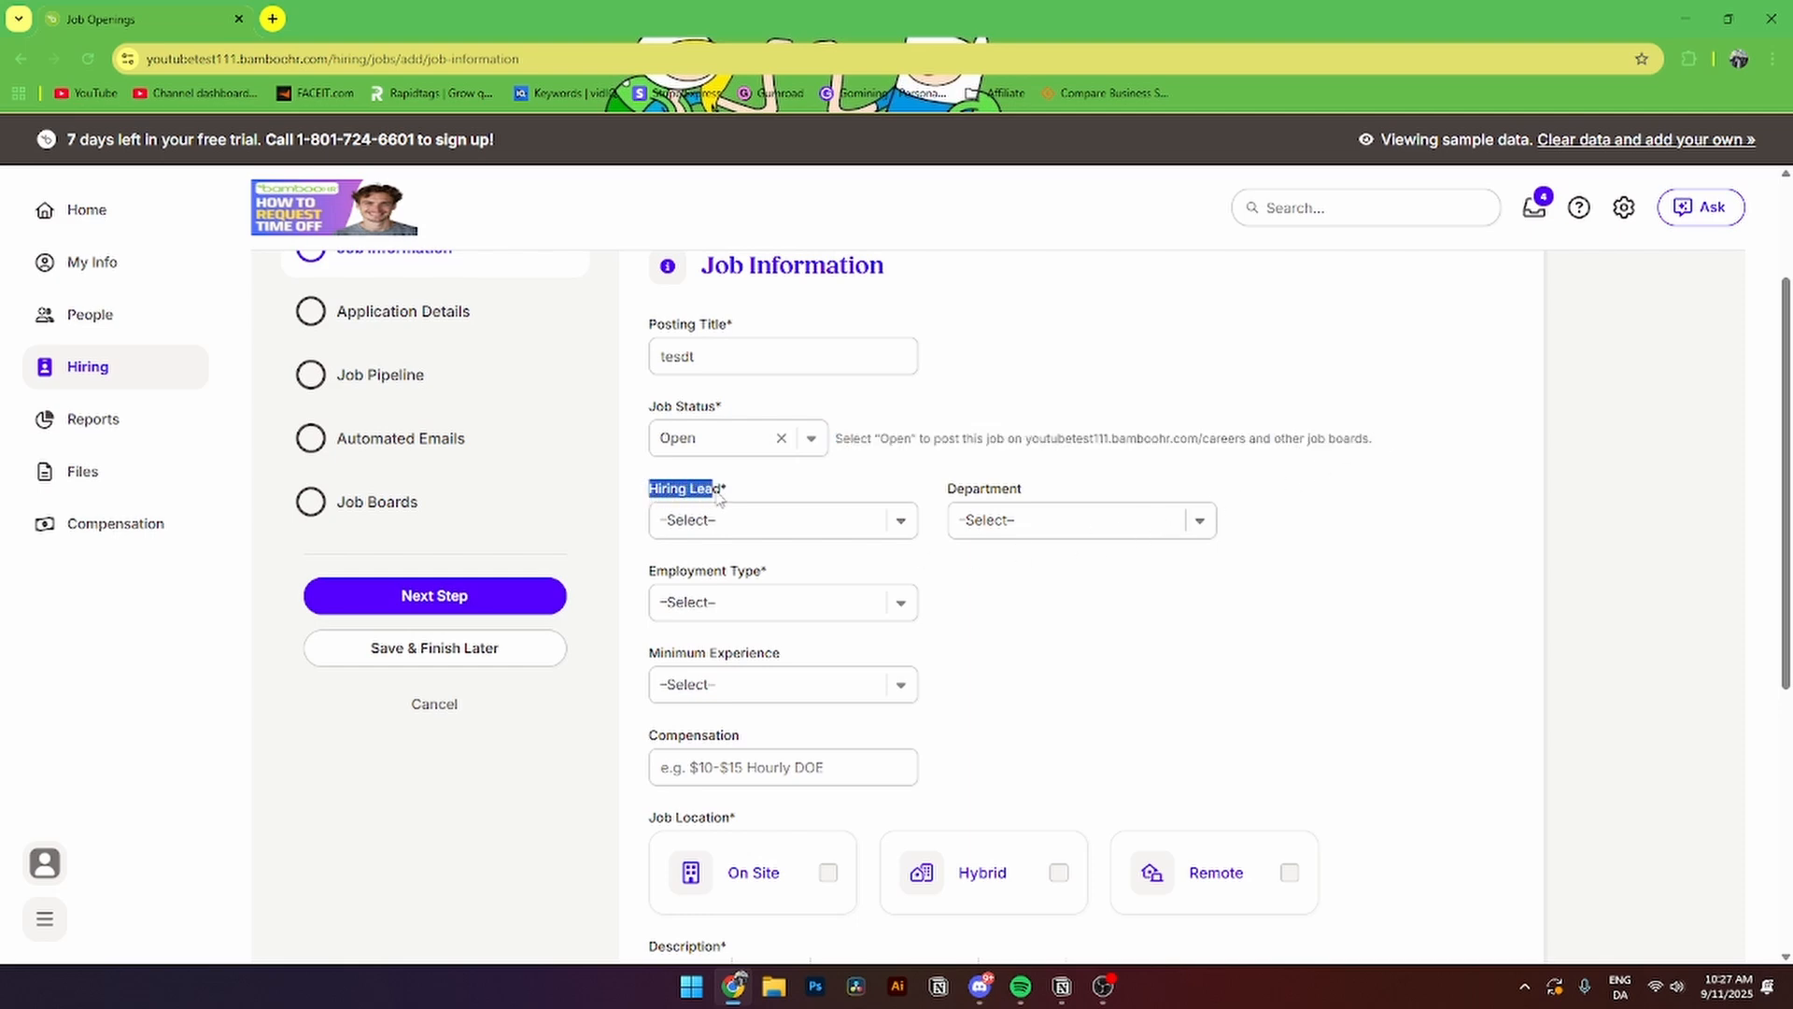
- Choose a hiring lead and put the job in the Finance department
click(710, 520)
scroll(749, 732, down, 1)
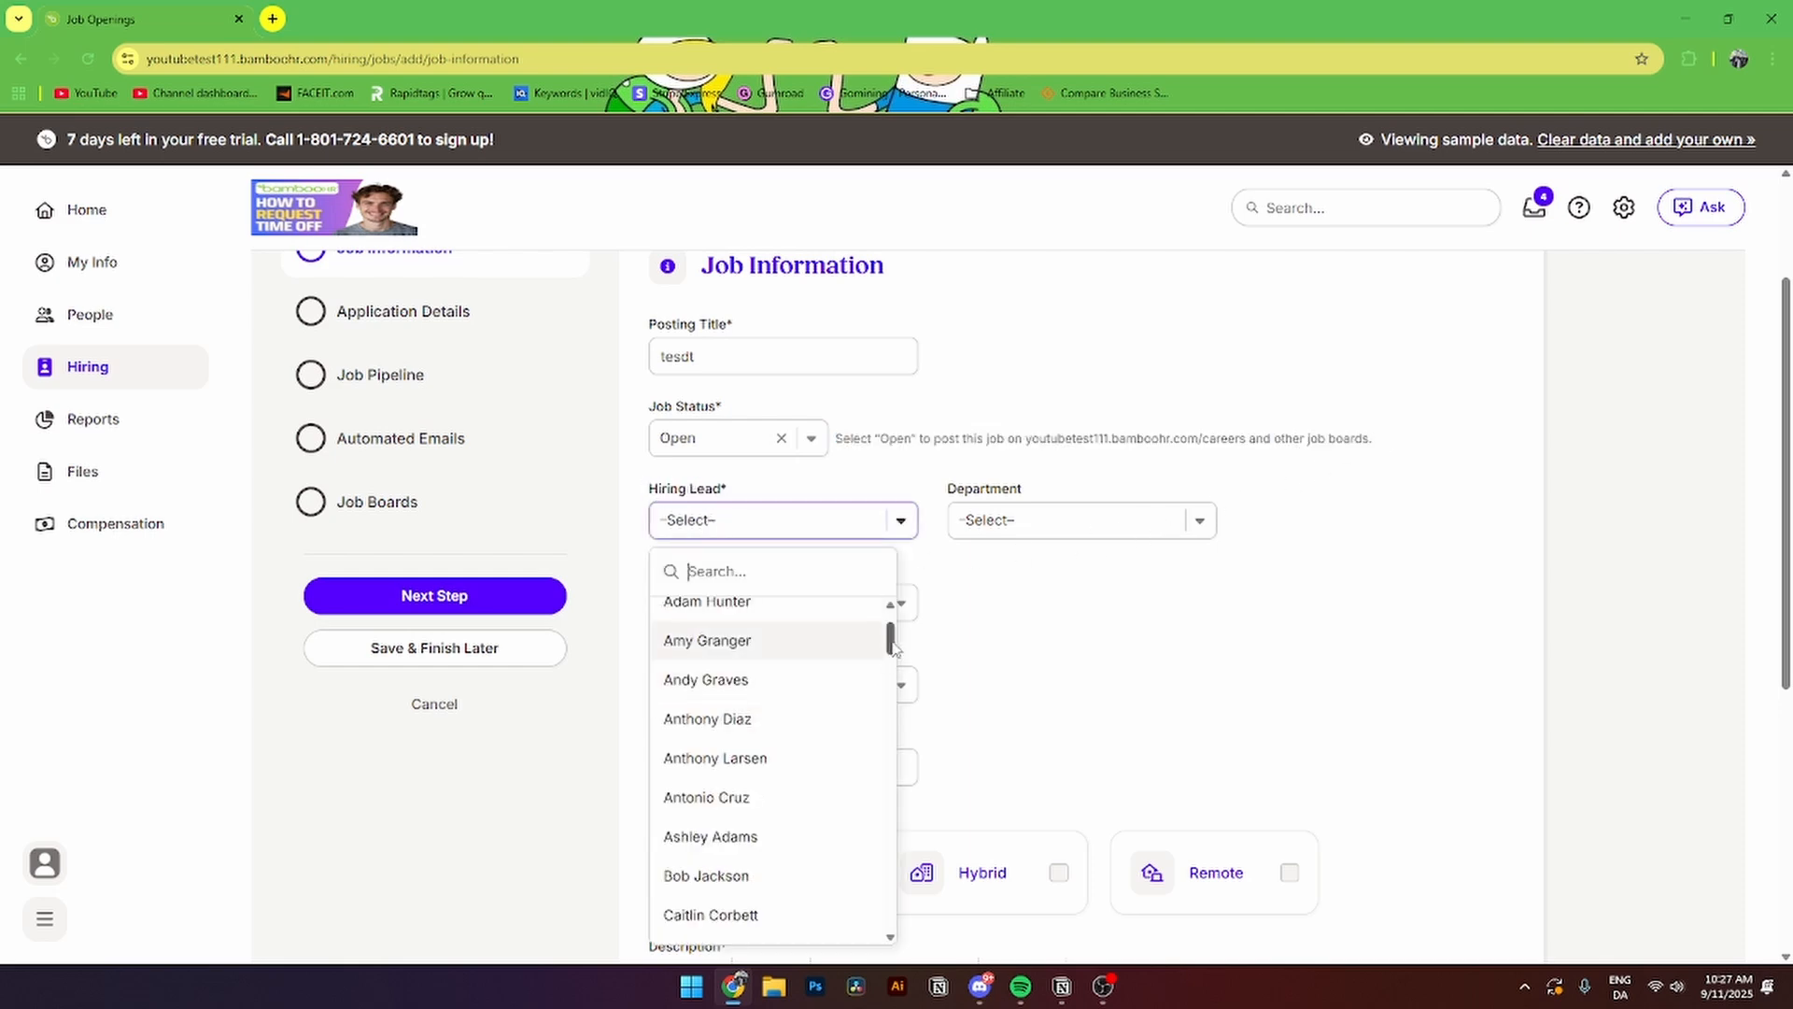
drag(888, 642, 879, 746)
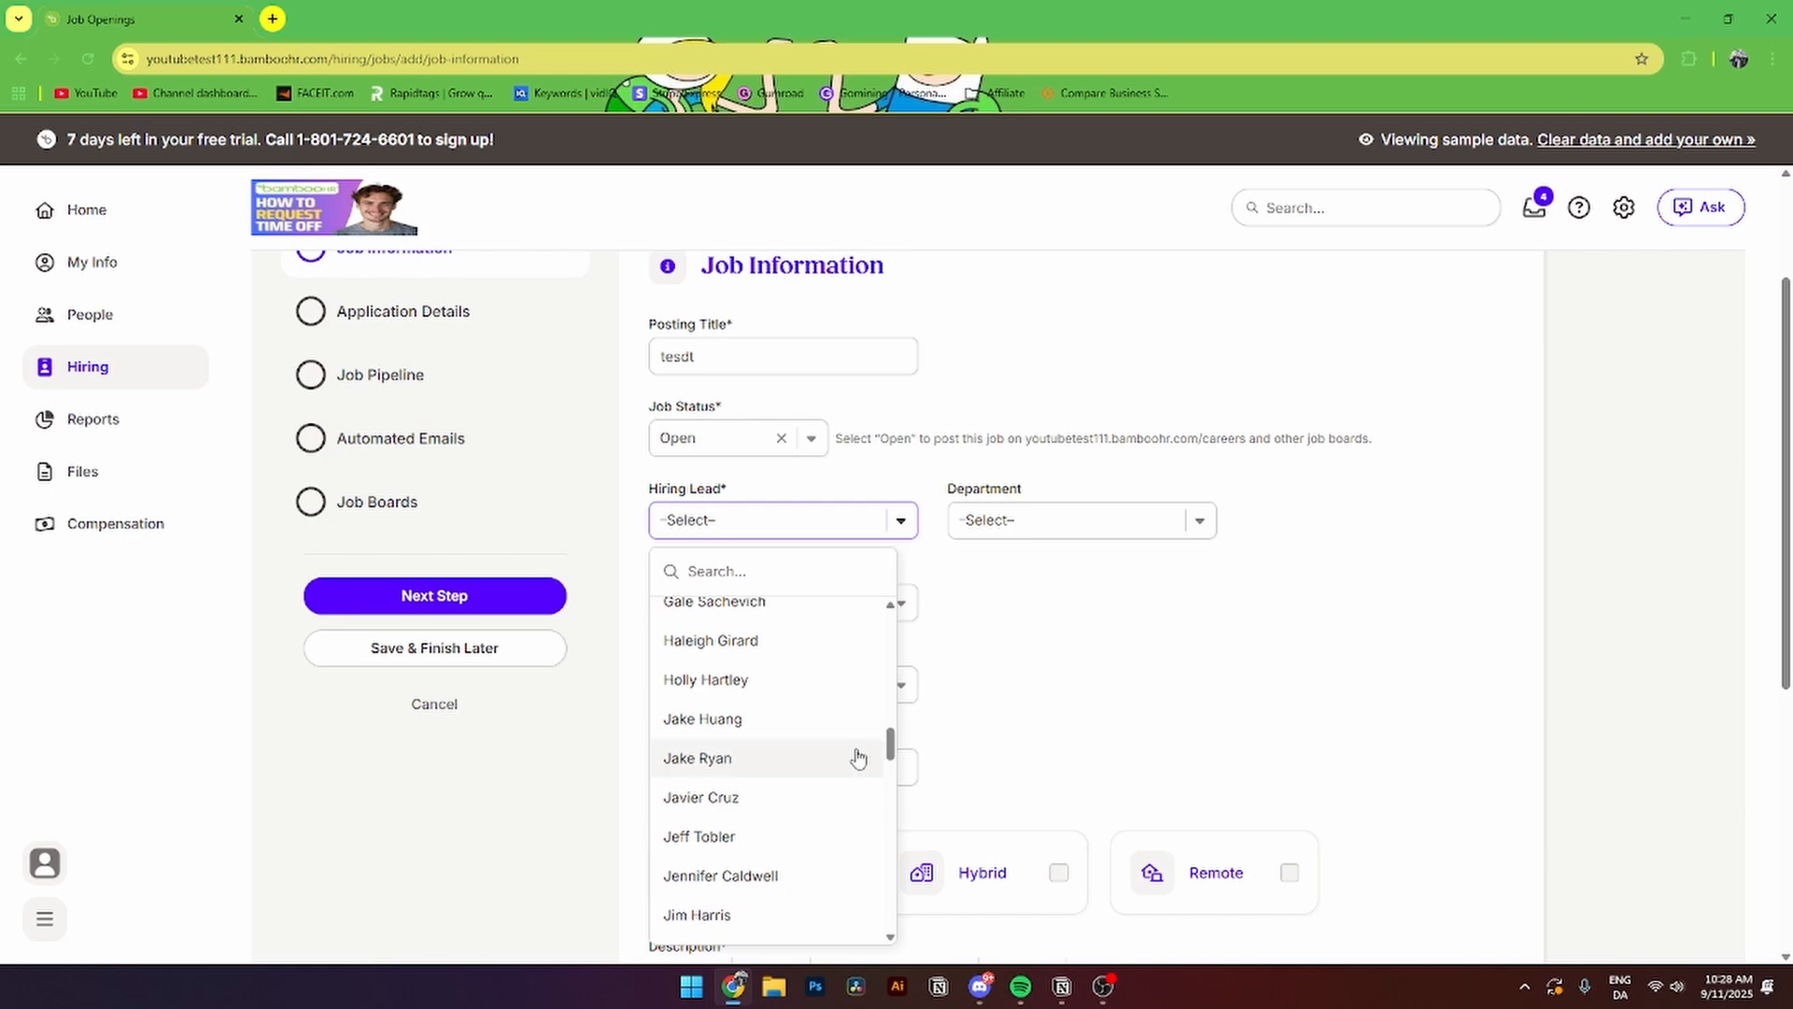
click(856, 757)
click(997, 526)
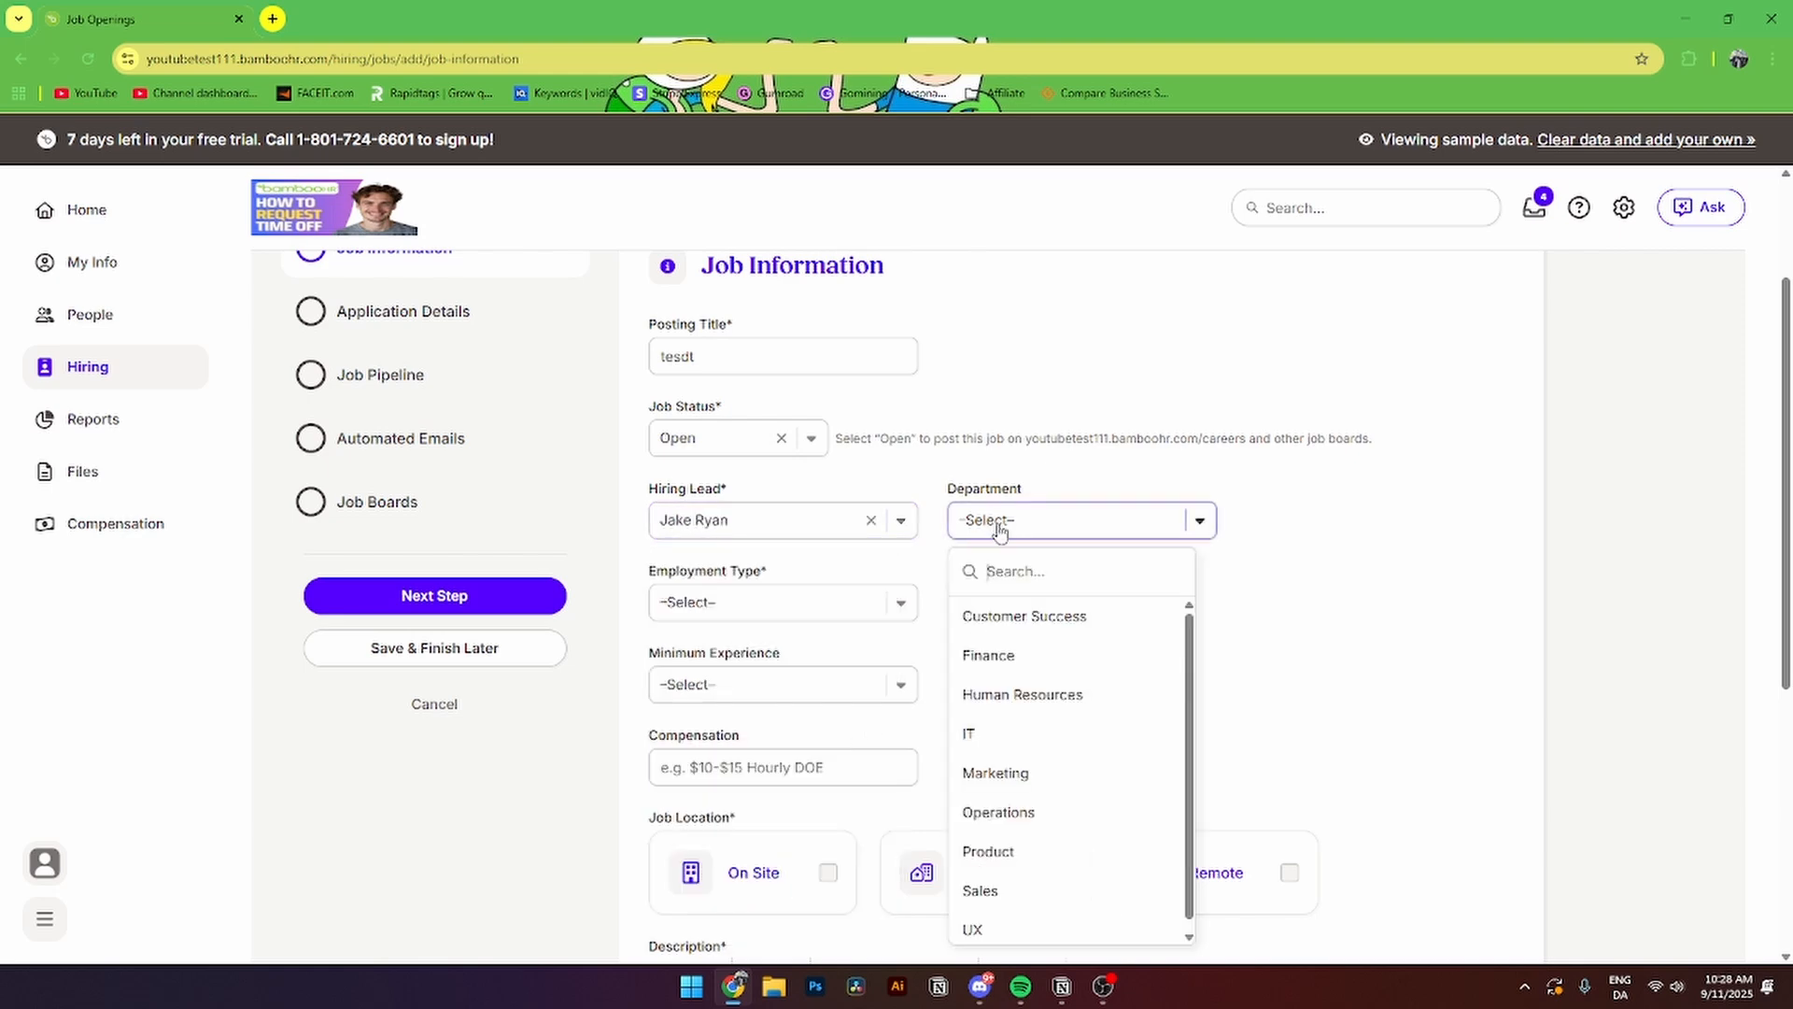
click(1014, 655)
- Make the job Full-Time, minimum experience Experienced, with compensation 10
drag(678, 577, 771, 579)
click(752, 605)
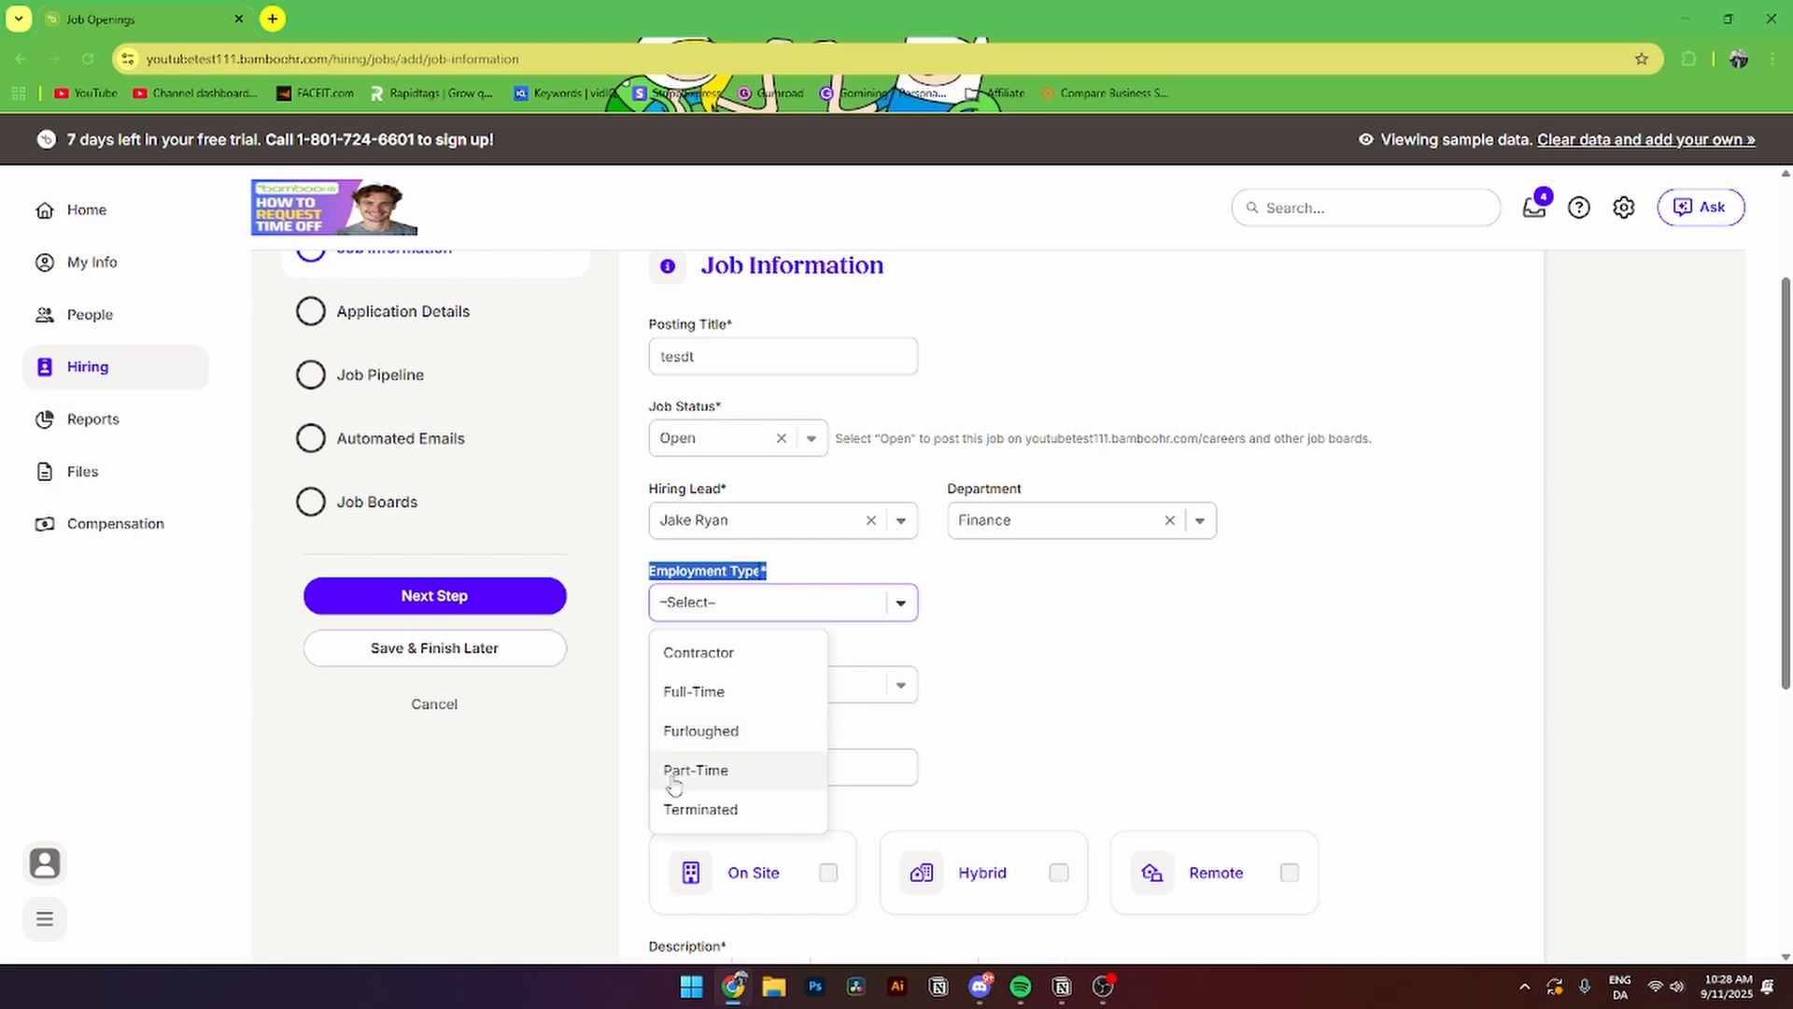
click(718, 692)
click(718, 693)
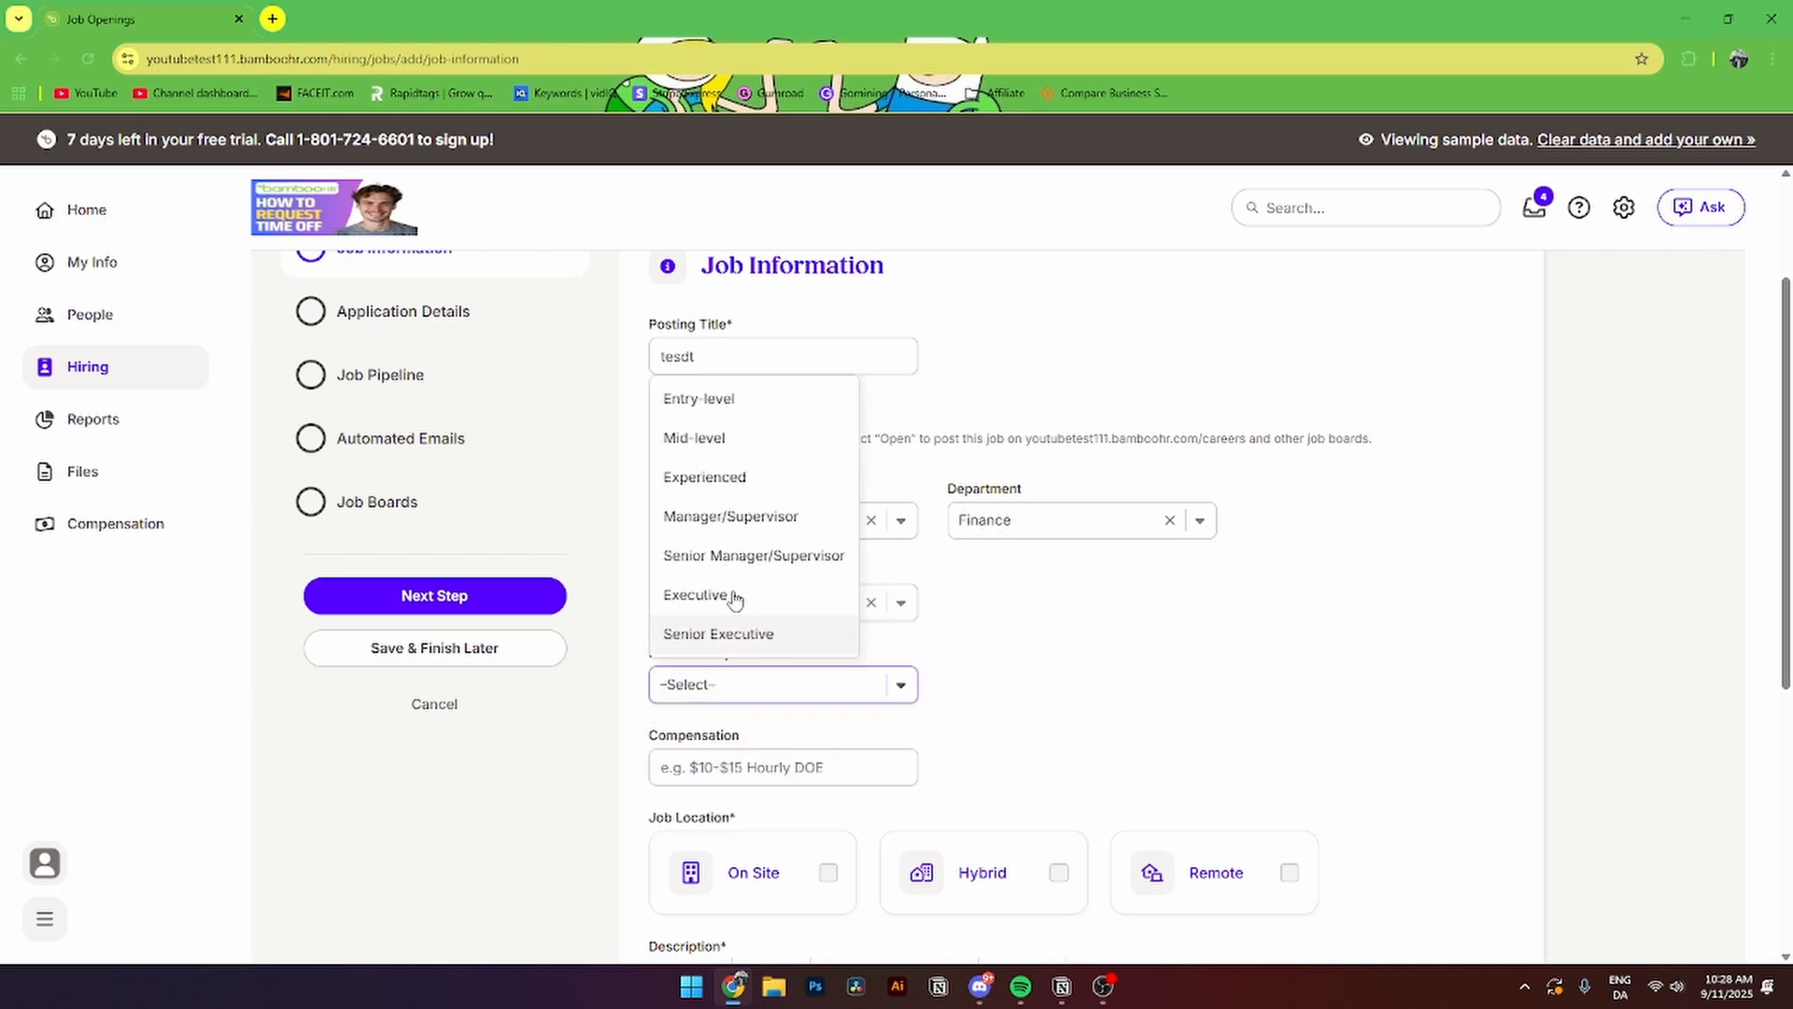
click(727, 478)
click(752, 764)
text(10)
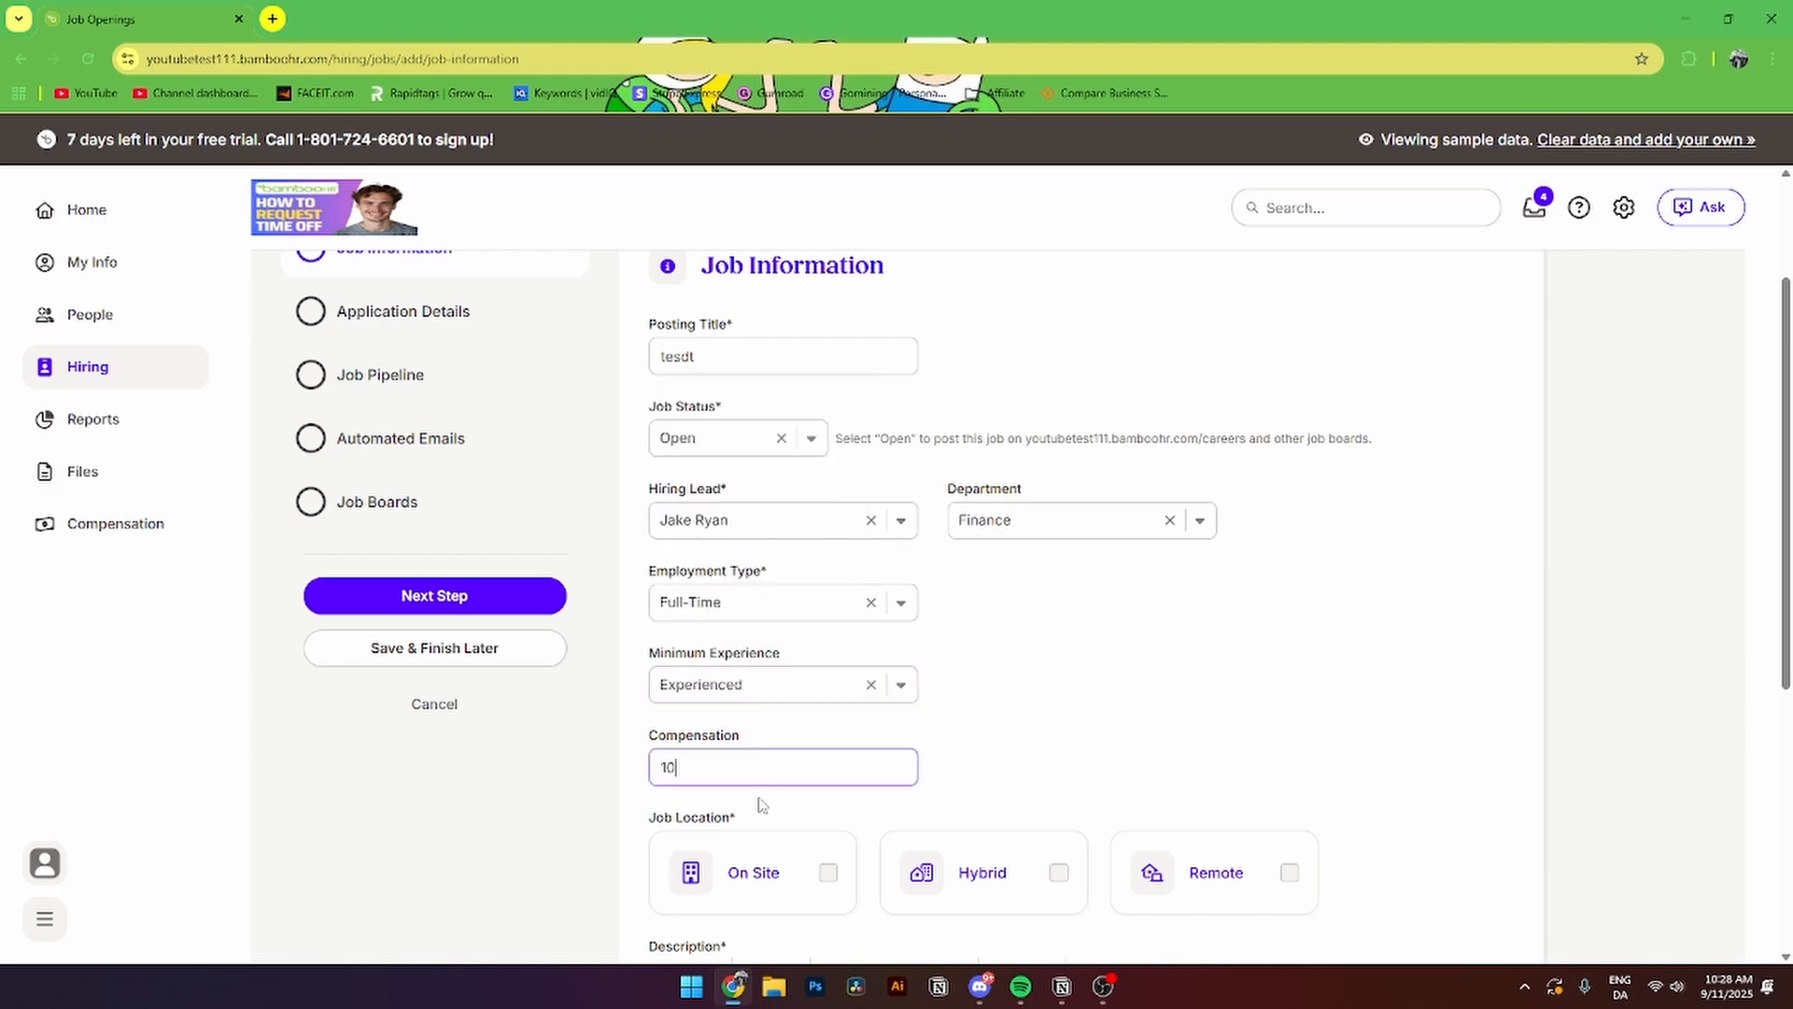
click(1069, 708)
- Make the job On Site in Dubai, UAE, with description 'hjlhj'
scroll(1063, 706, down, 2)
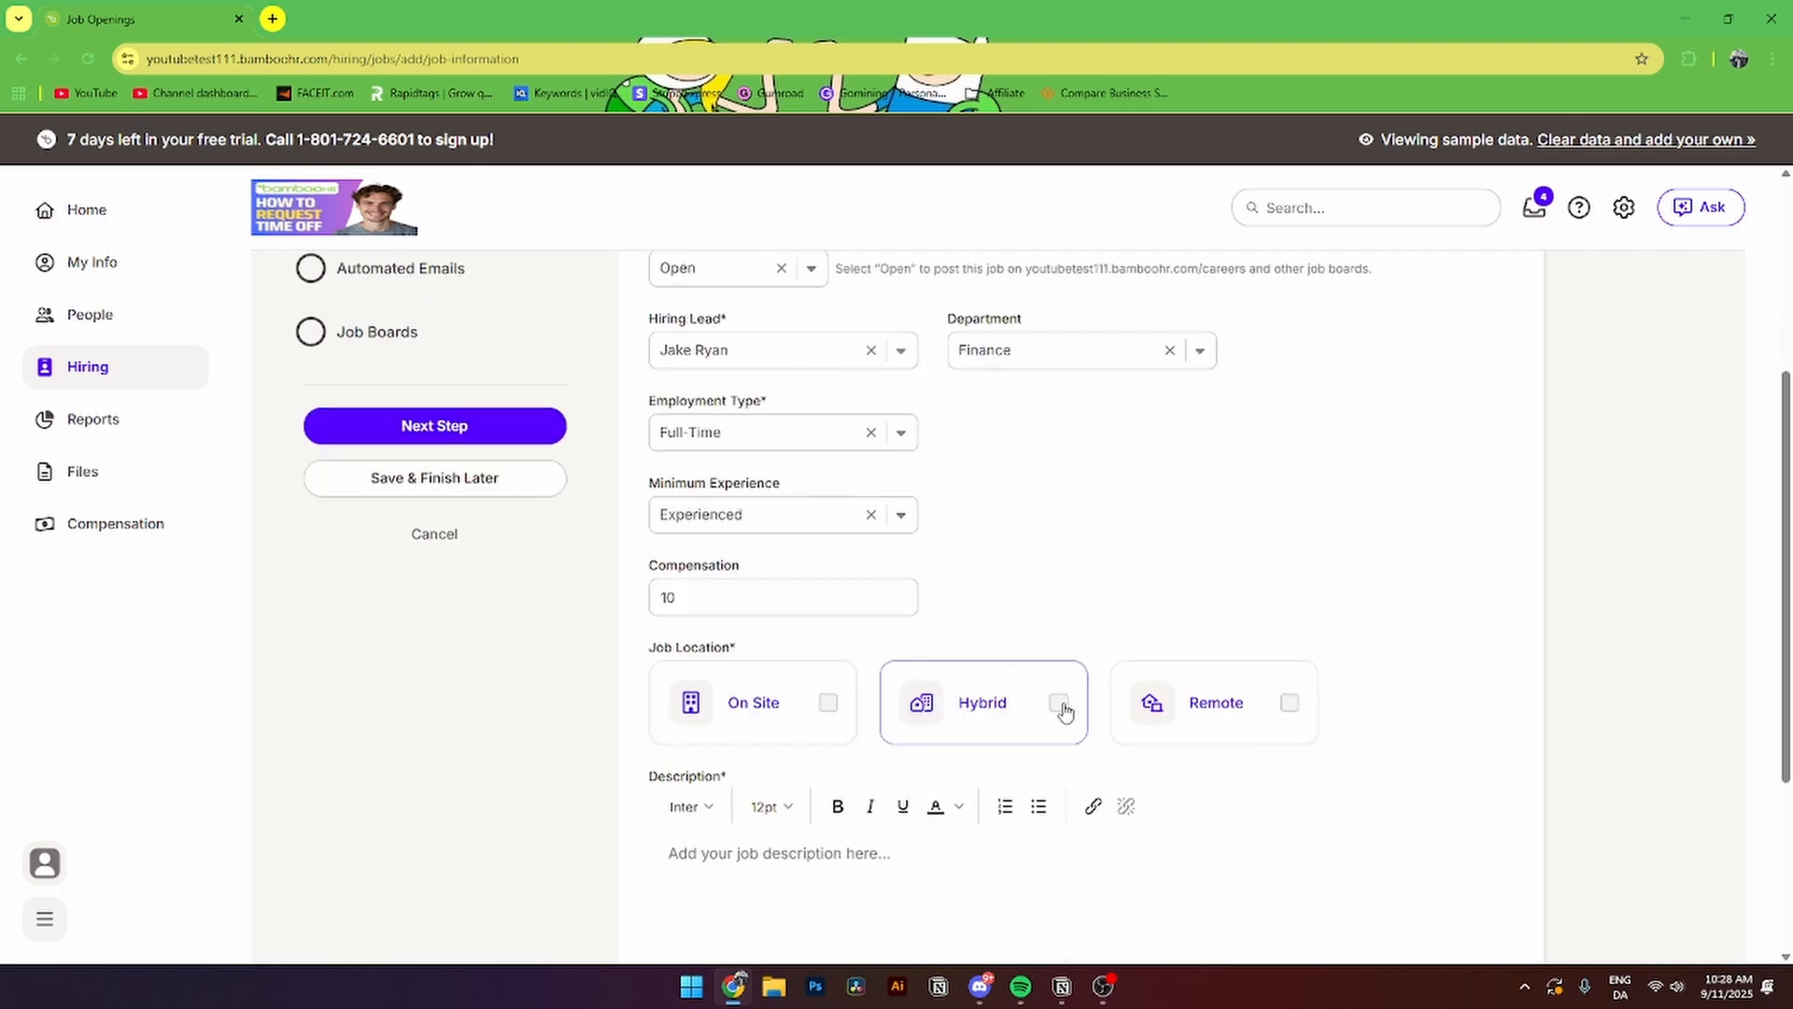
drag(649, 630, 728, 639)
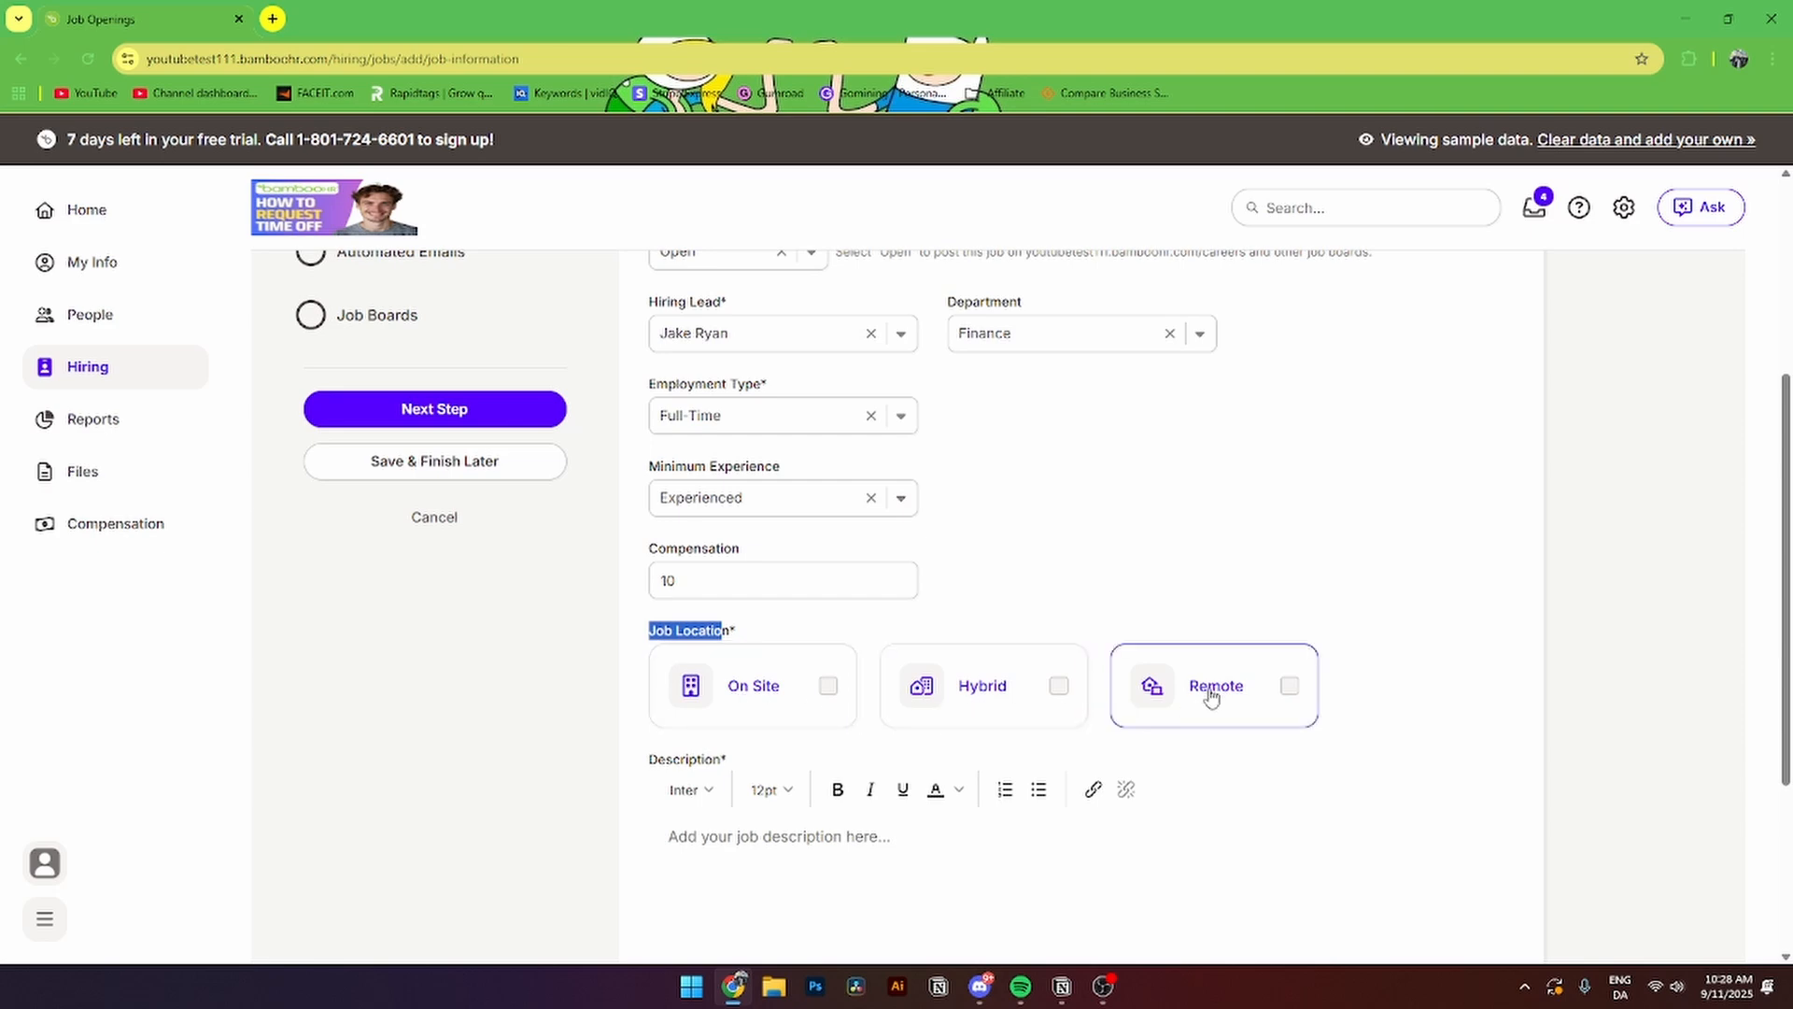
click(821, 700)
scroll(794, 696, down, 2)
click(715, 603)
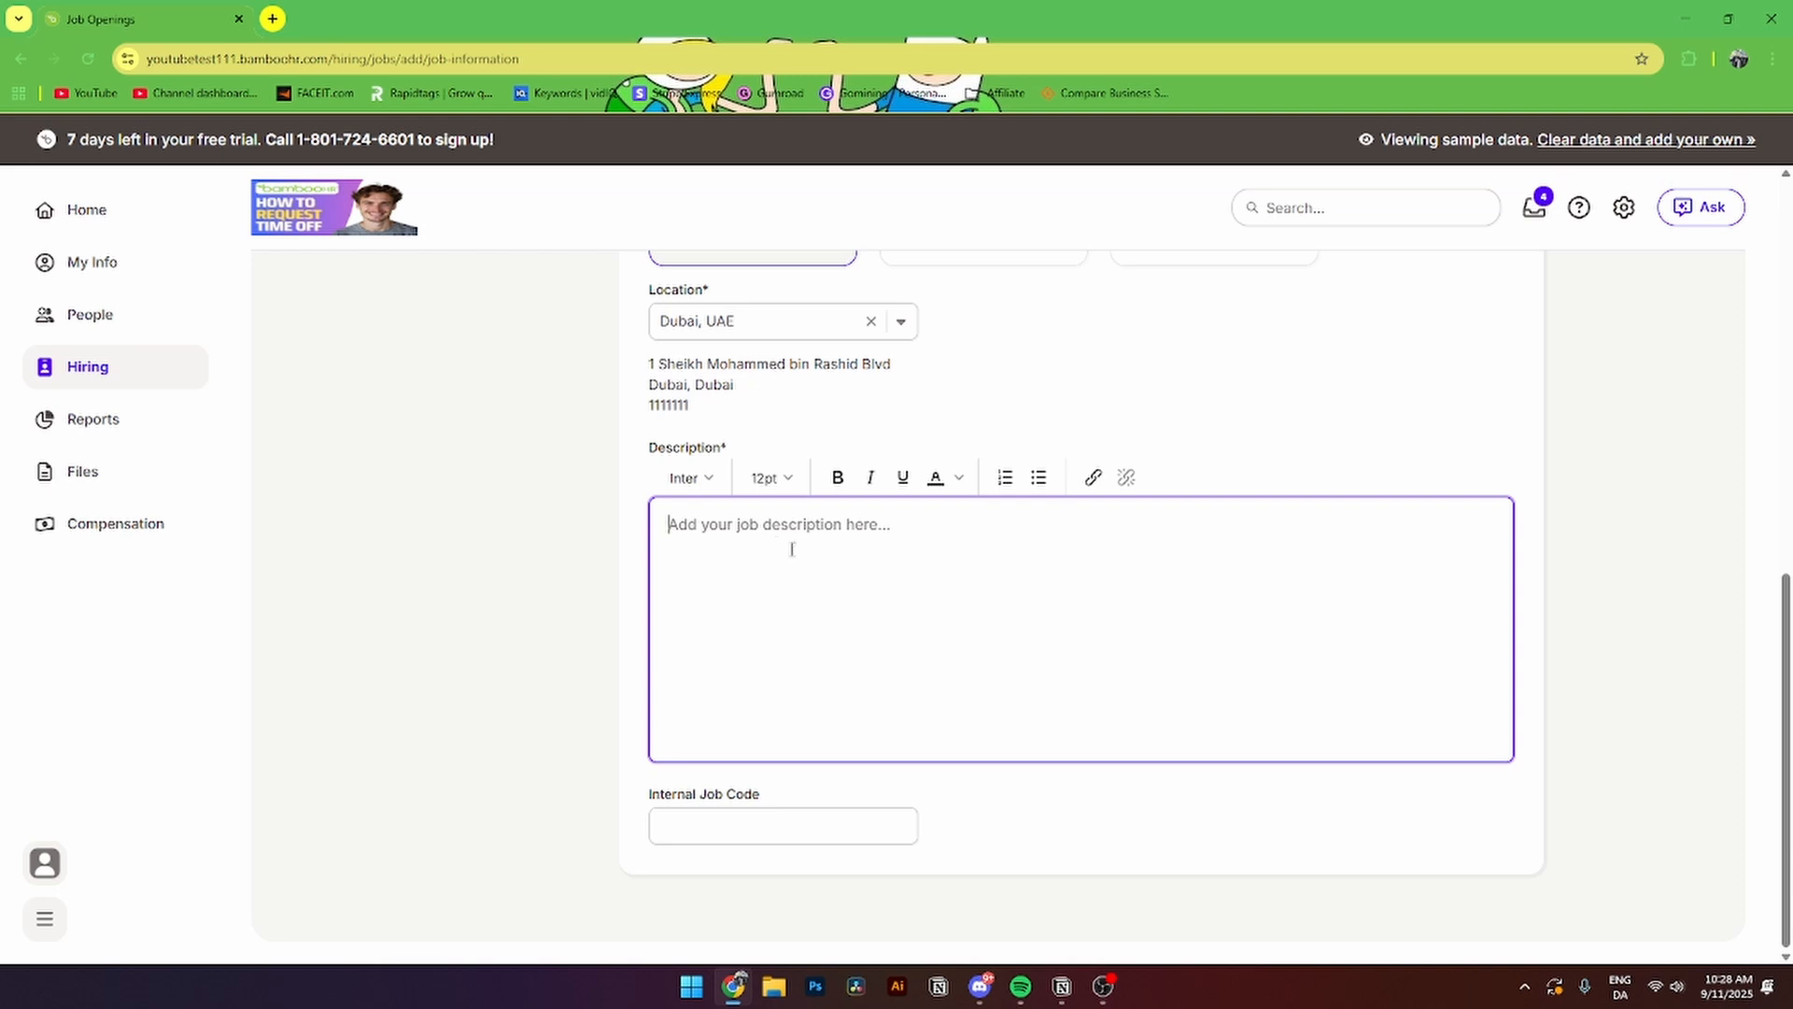
text(hjlhj)
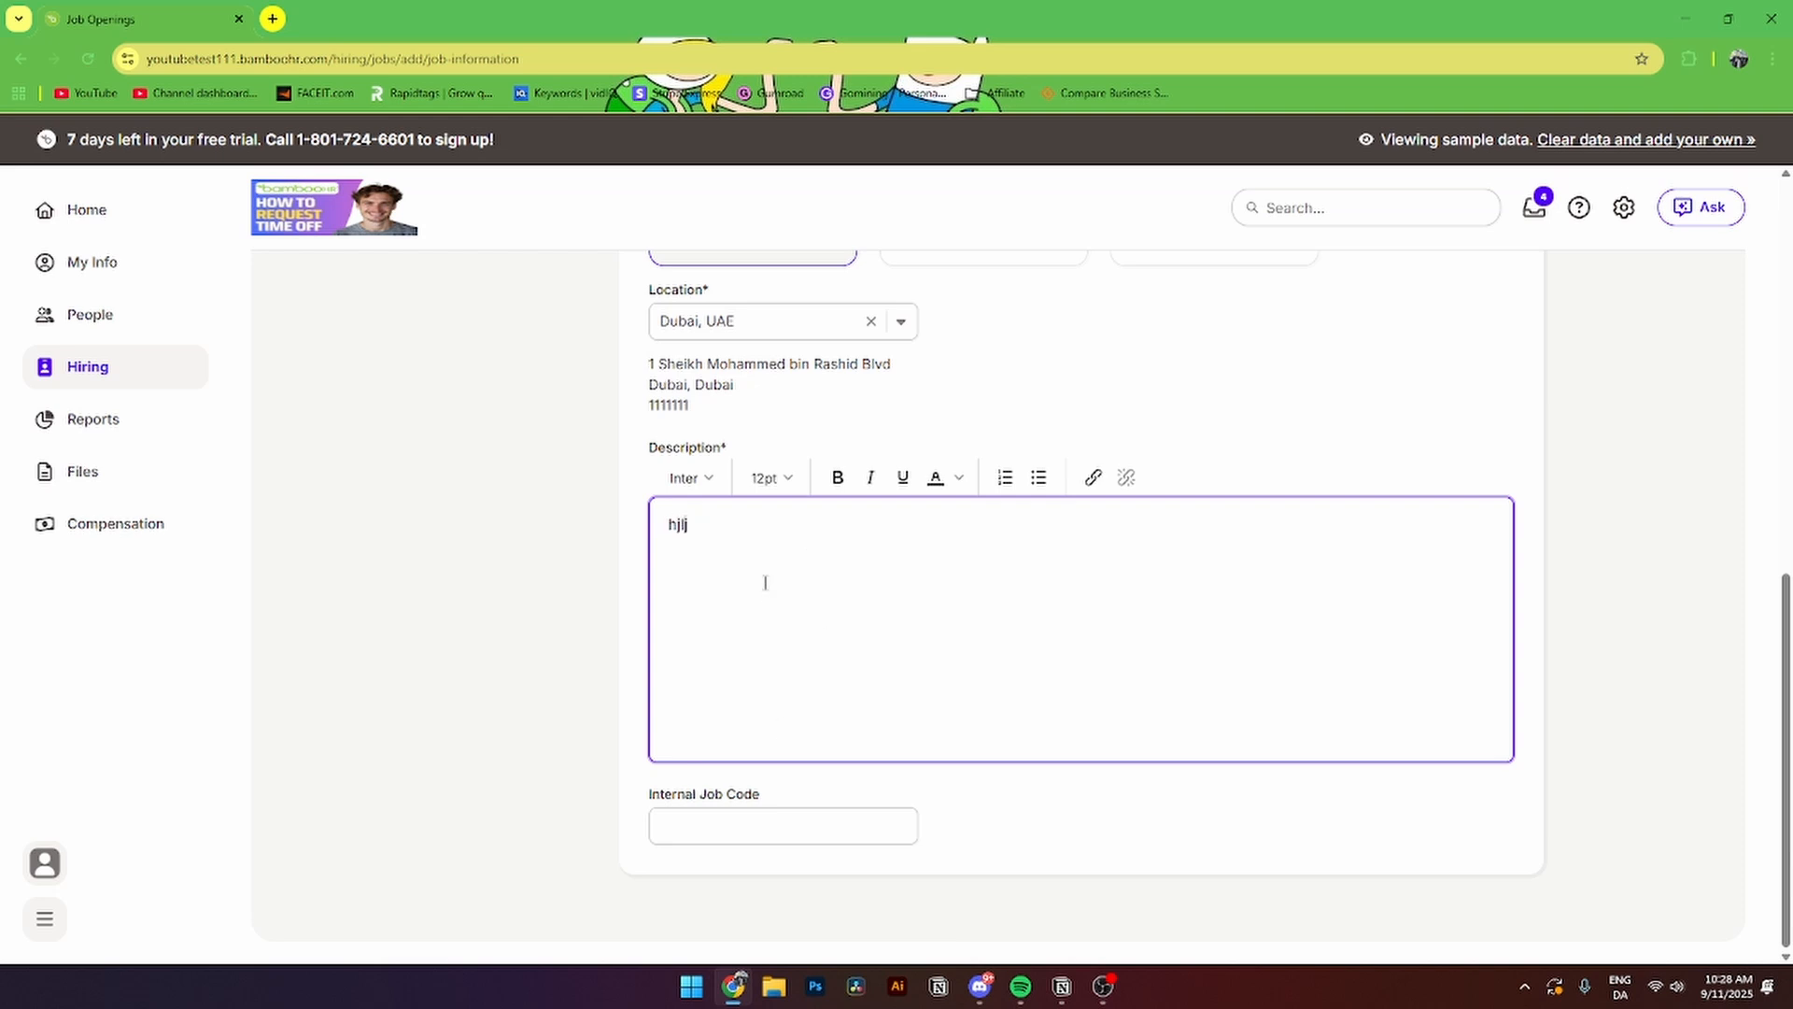
- Enter internal job code 65656 and advance to the Application Questions step
click(692, 828)
text(65656)
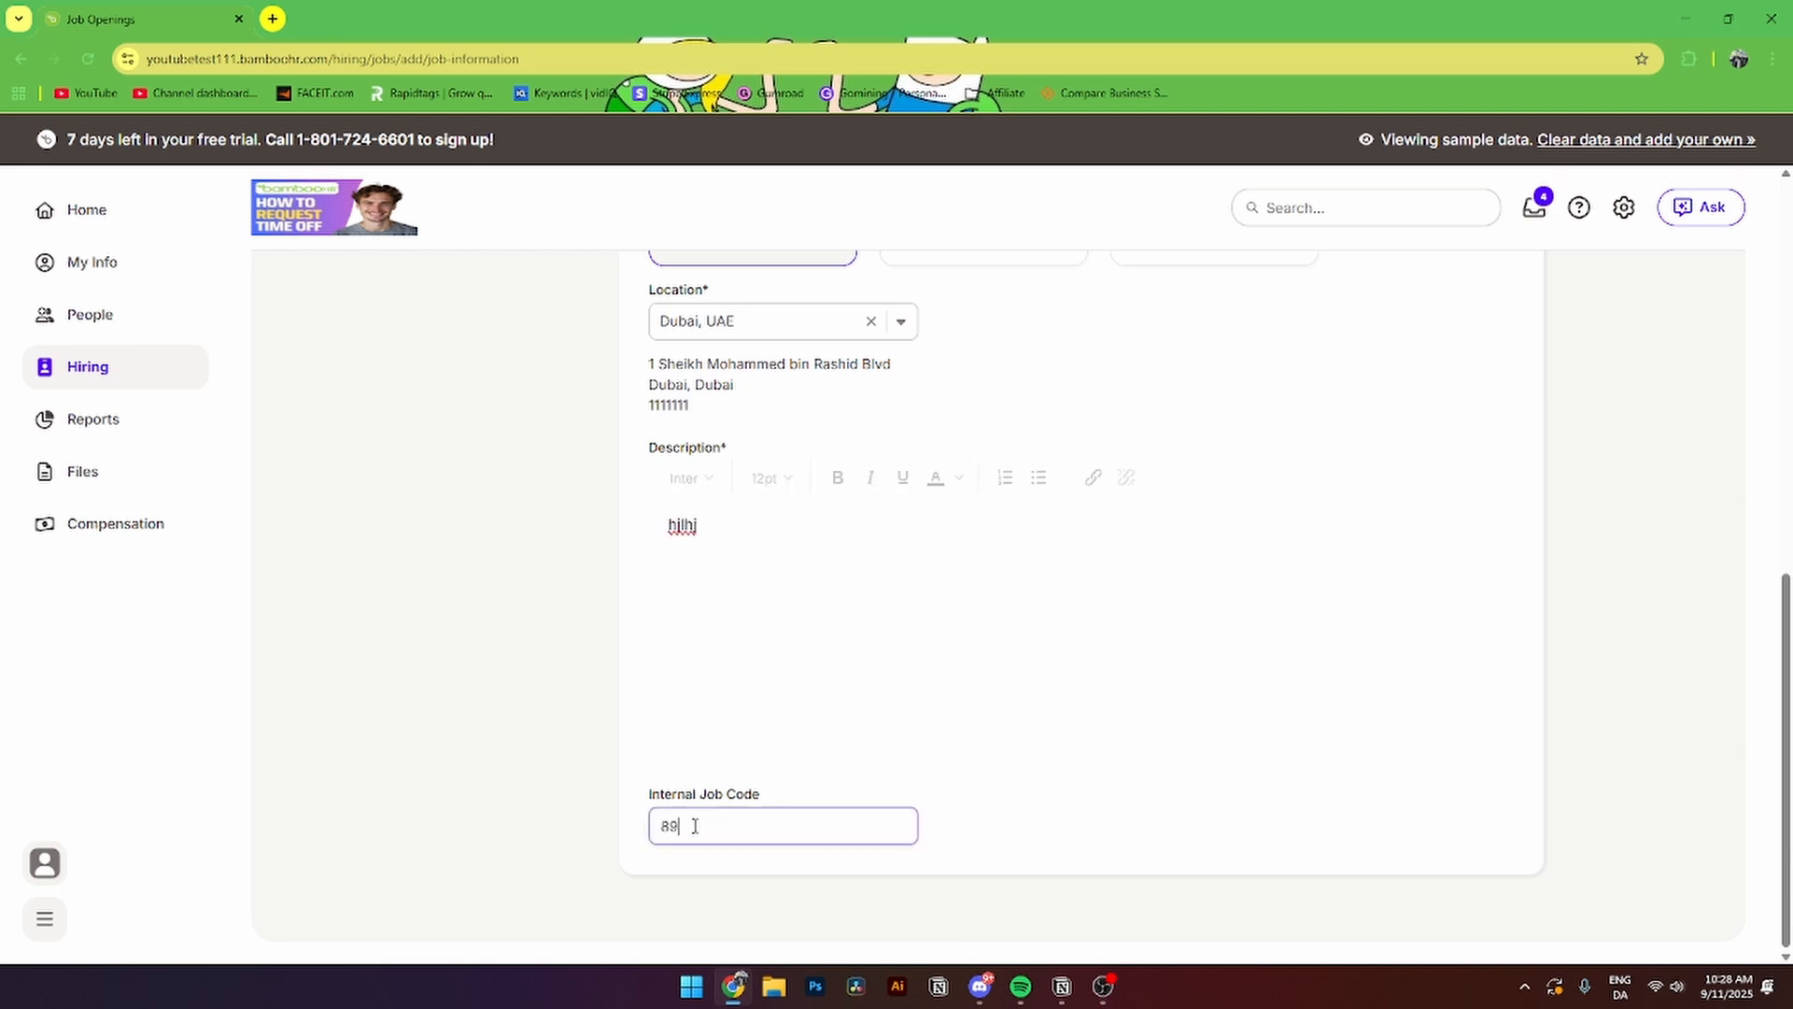
scroll(1023, 830, up, 9)
click(455, 791)
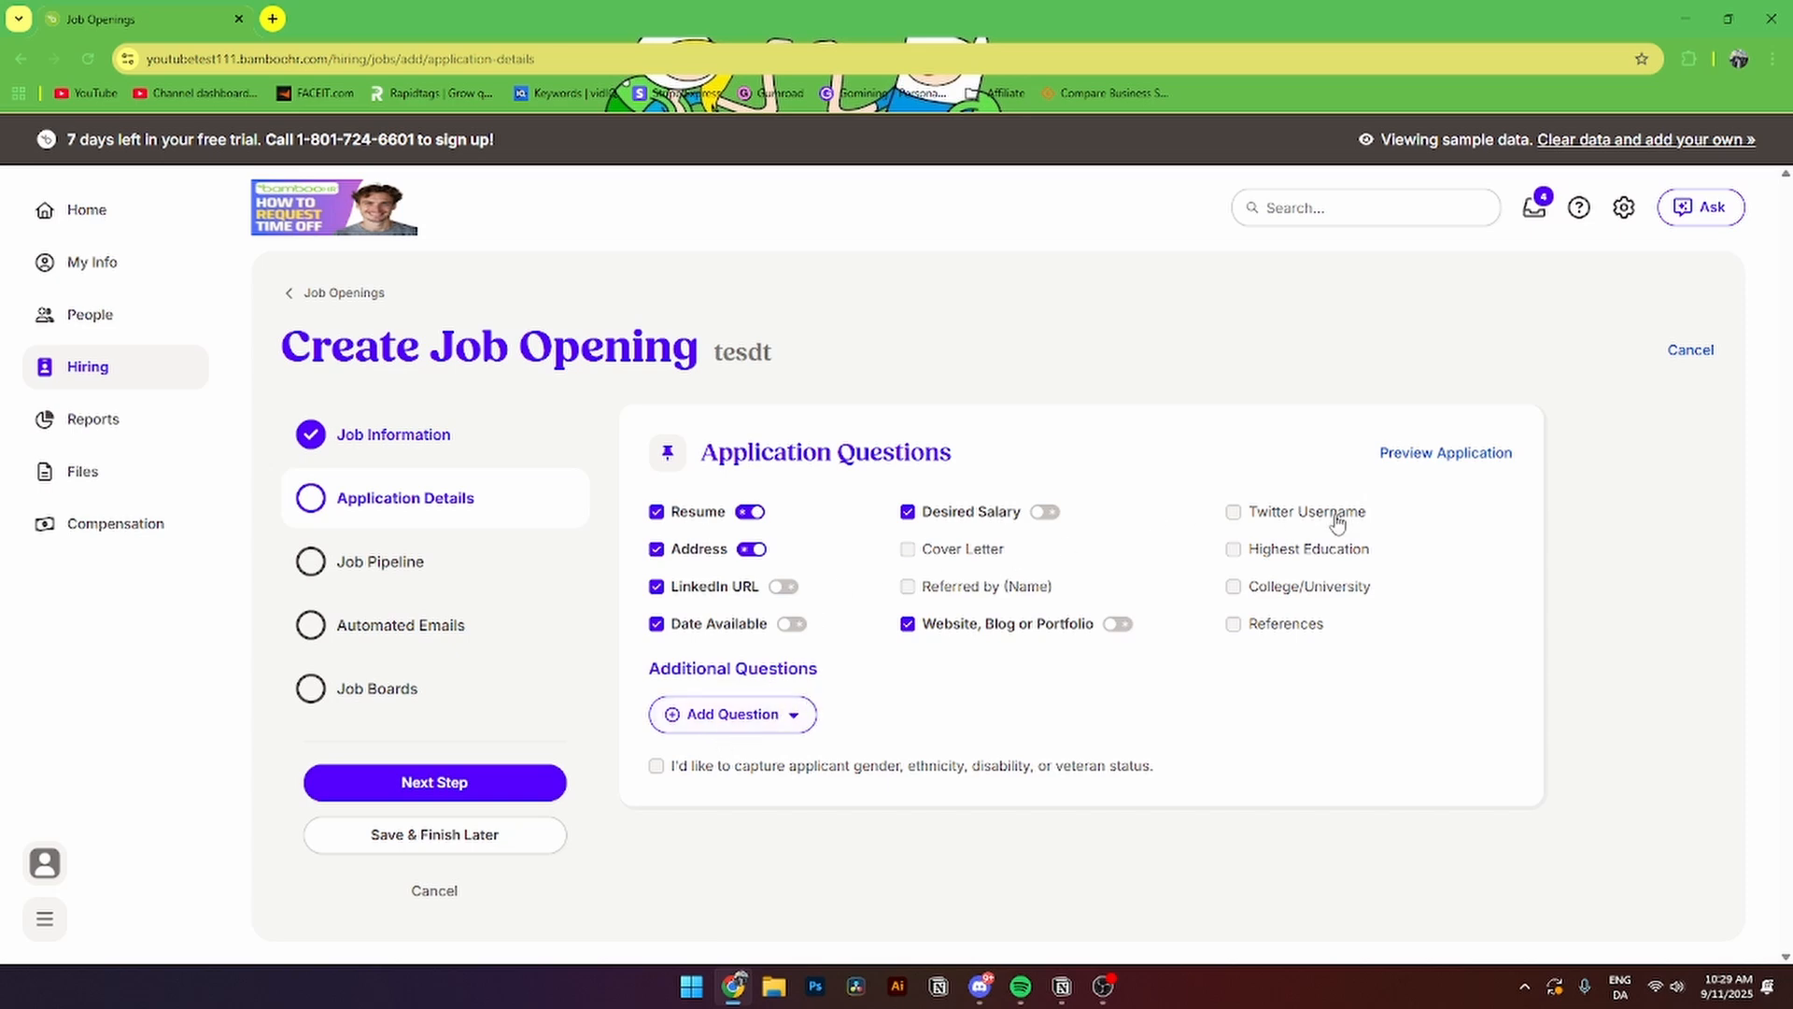
- Enable the Job Pipeline, pass the emails and job boards steps, and save the tesdt opening
click(350, 561)
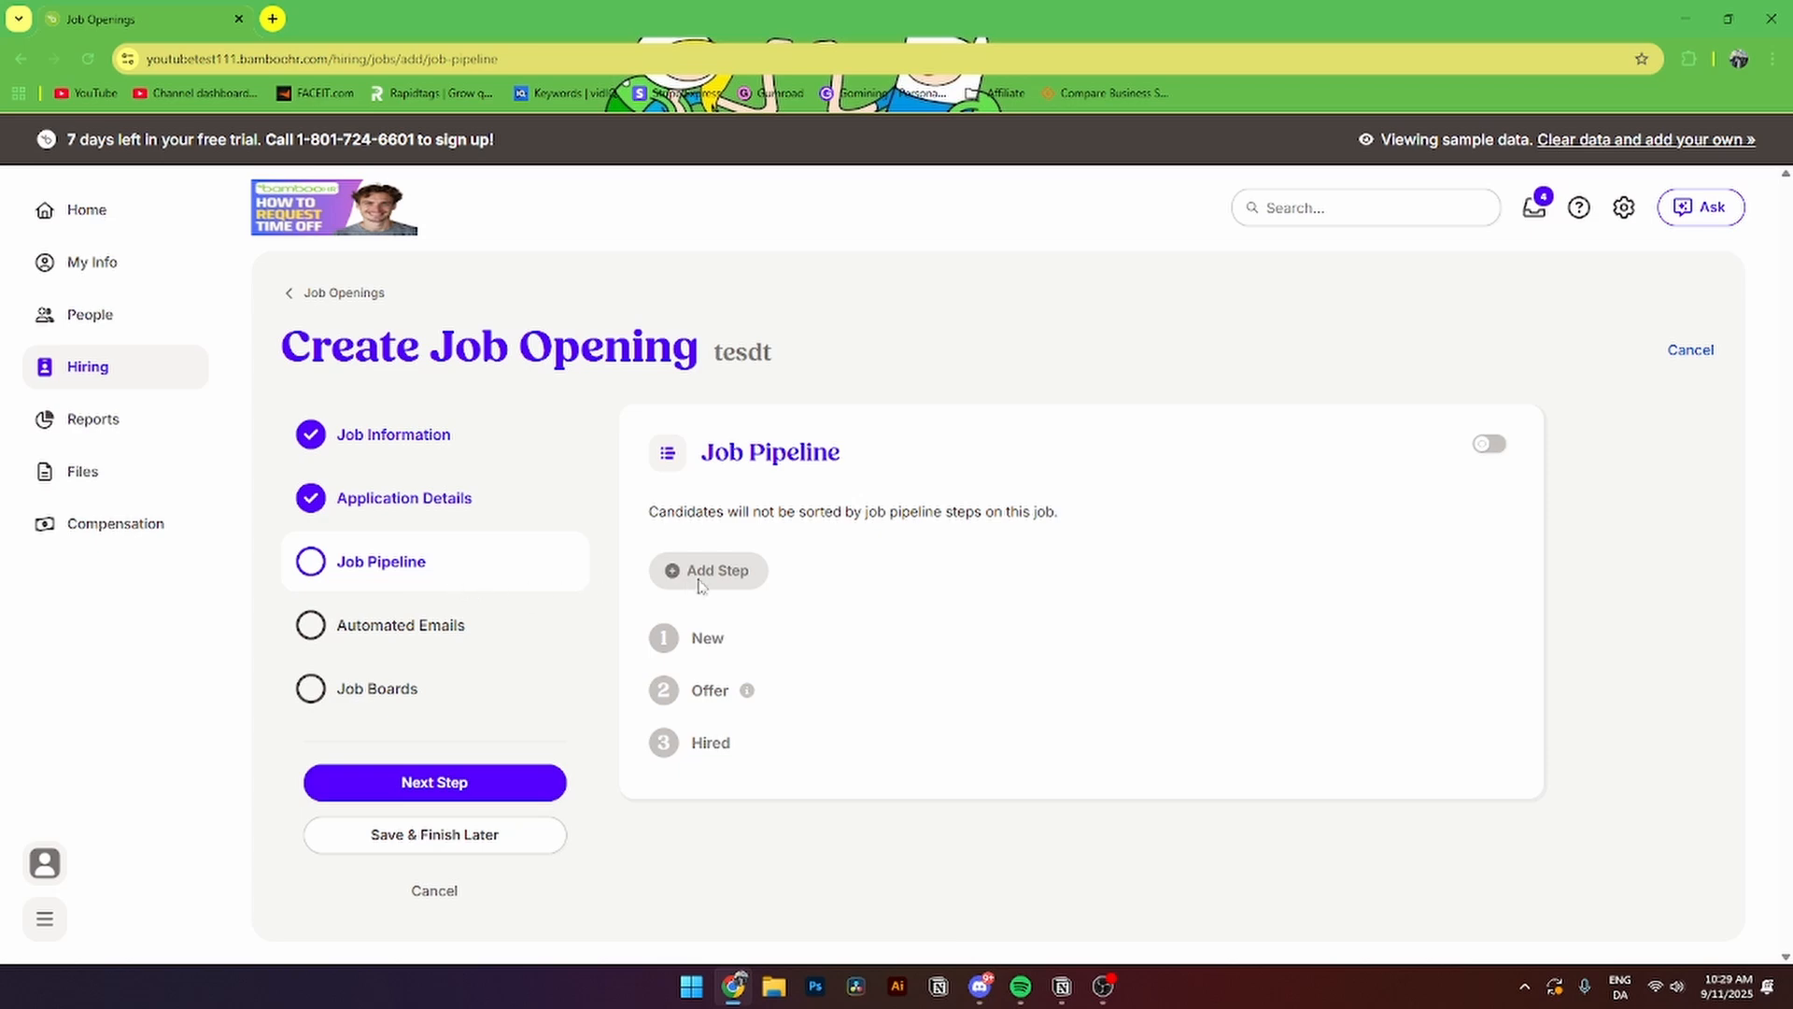
click(1489, 444)
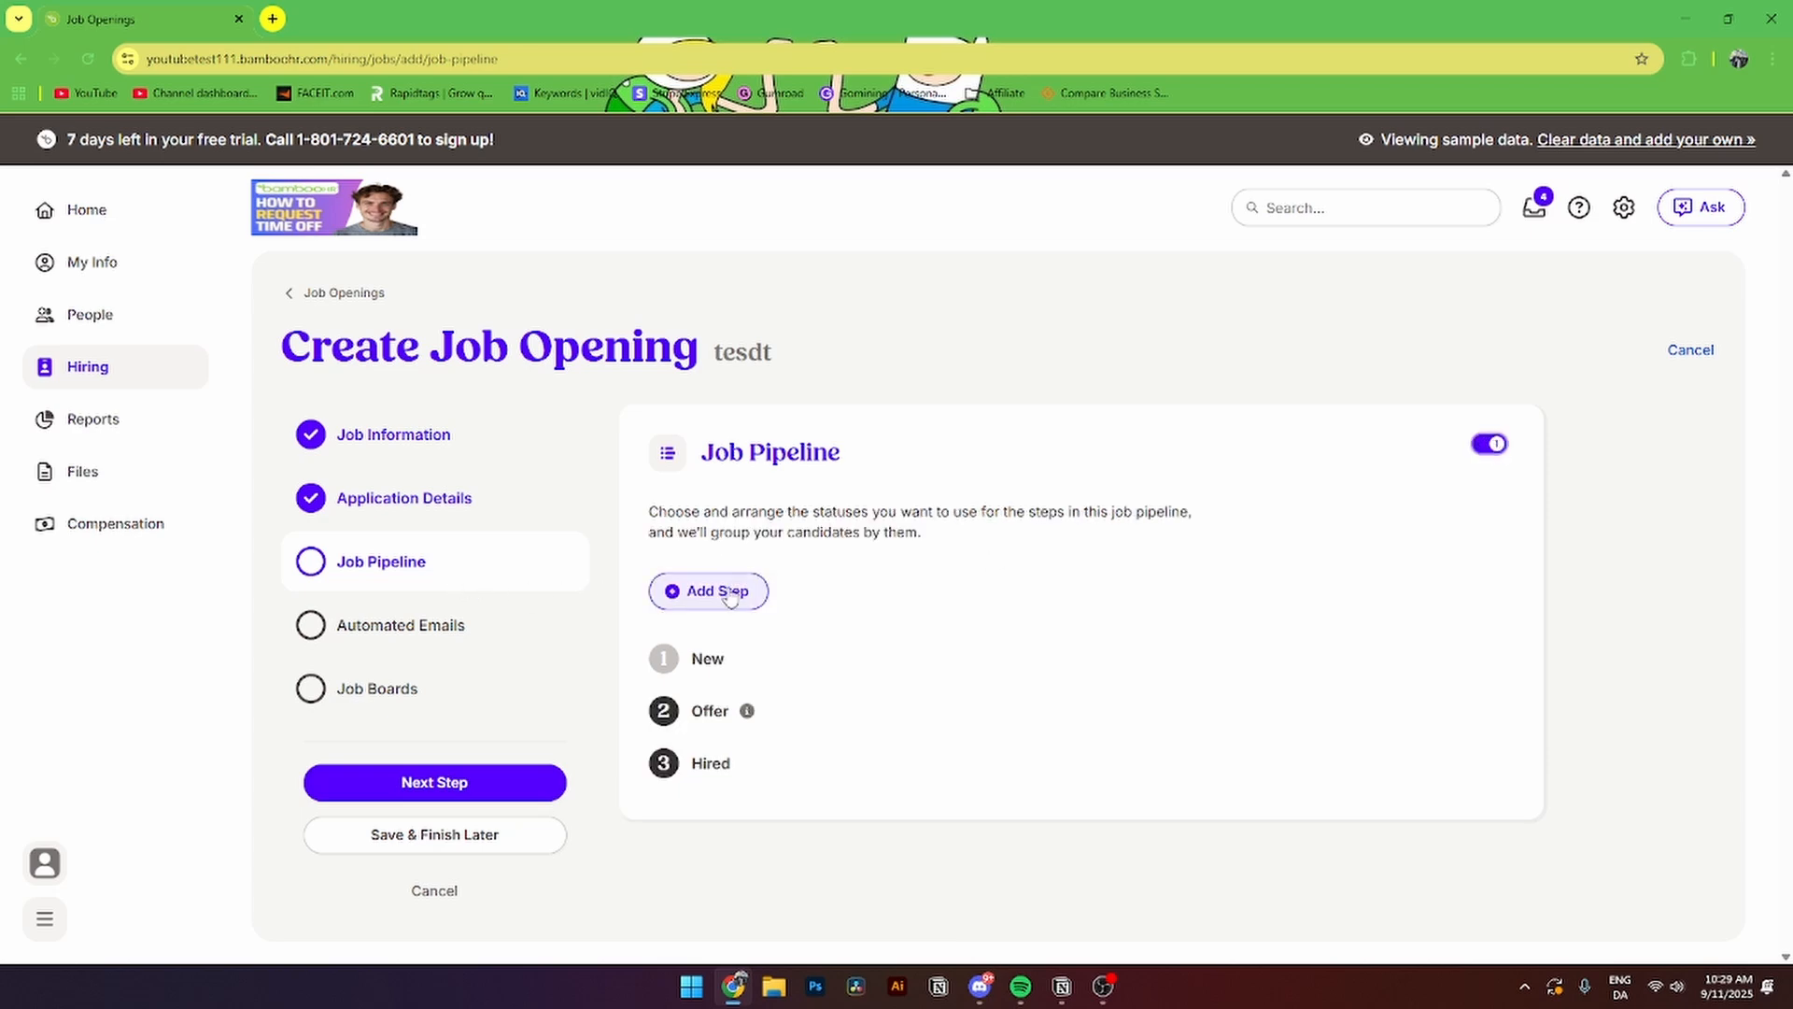
click(374, 625)
scroll(919, 692, down, 1)
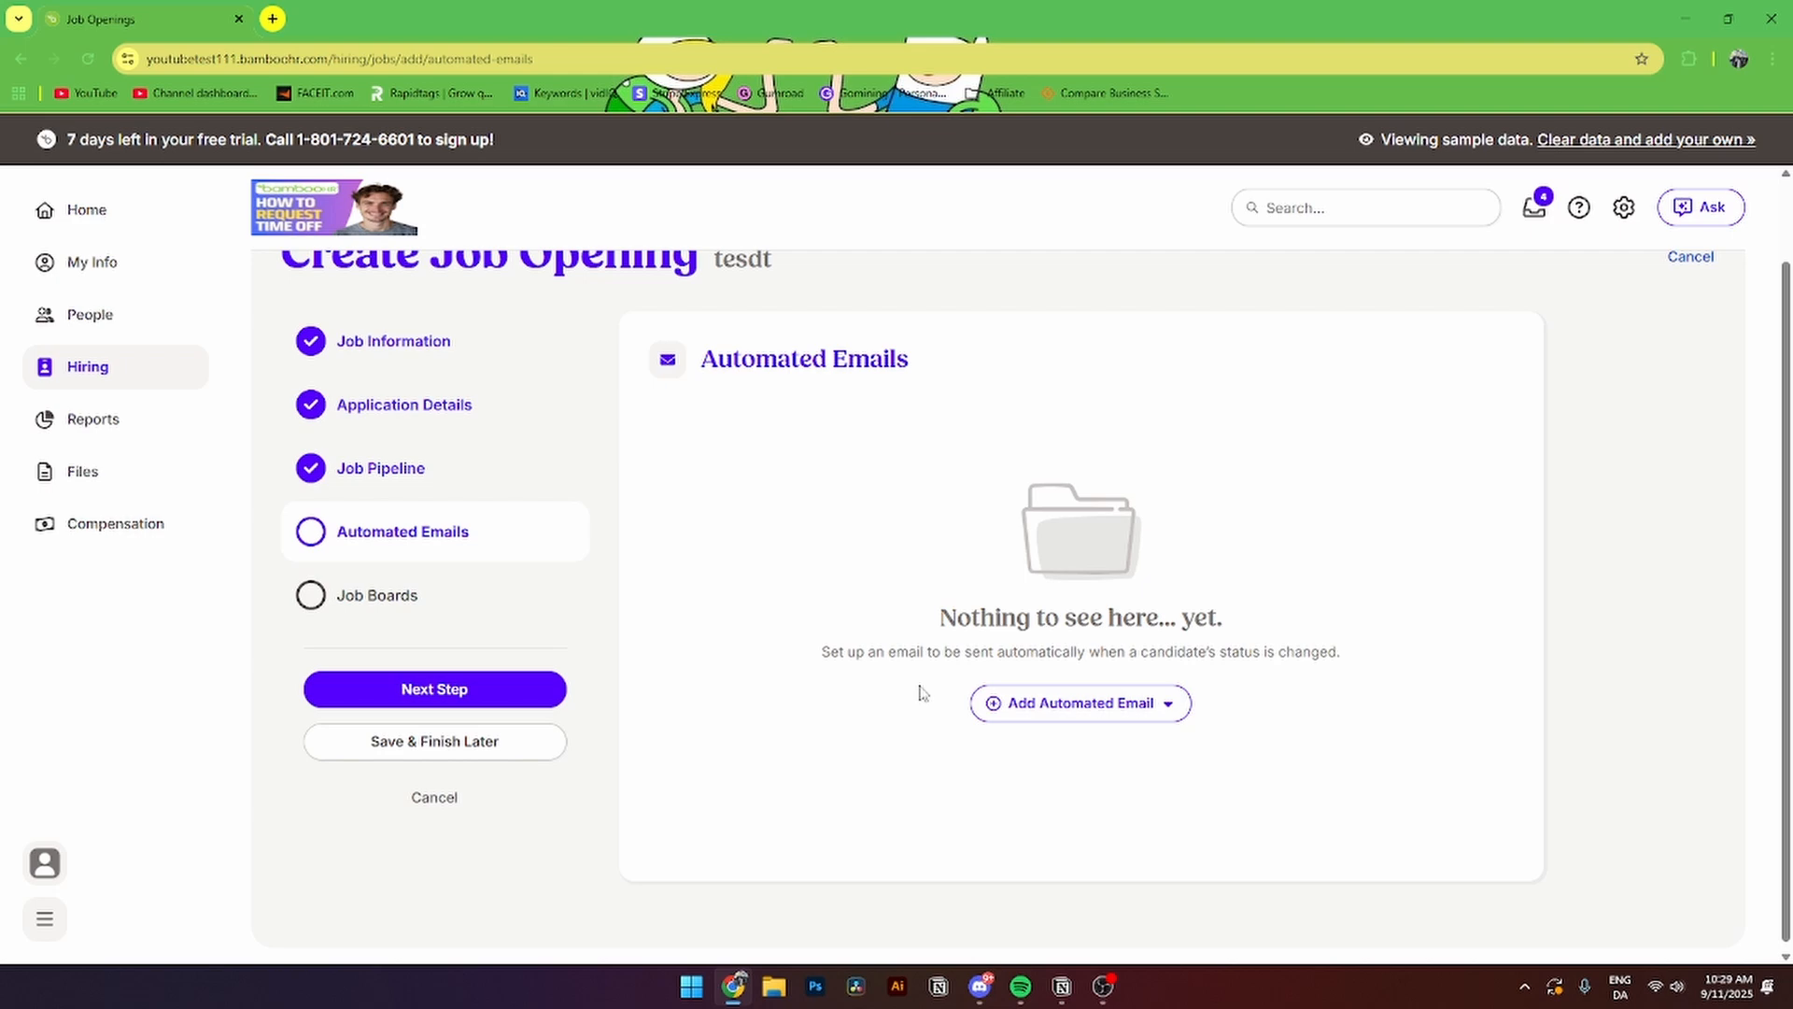
click(434, 688)
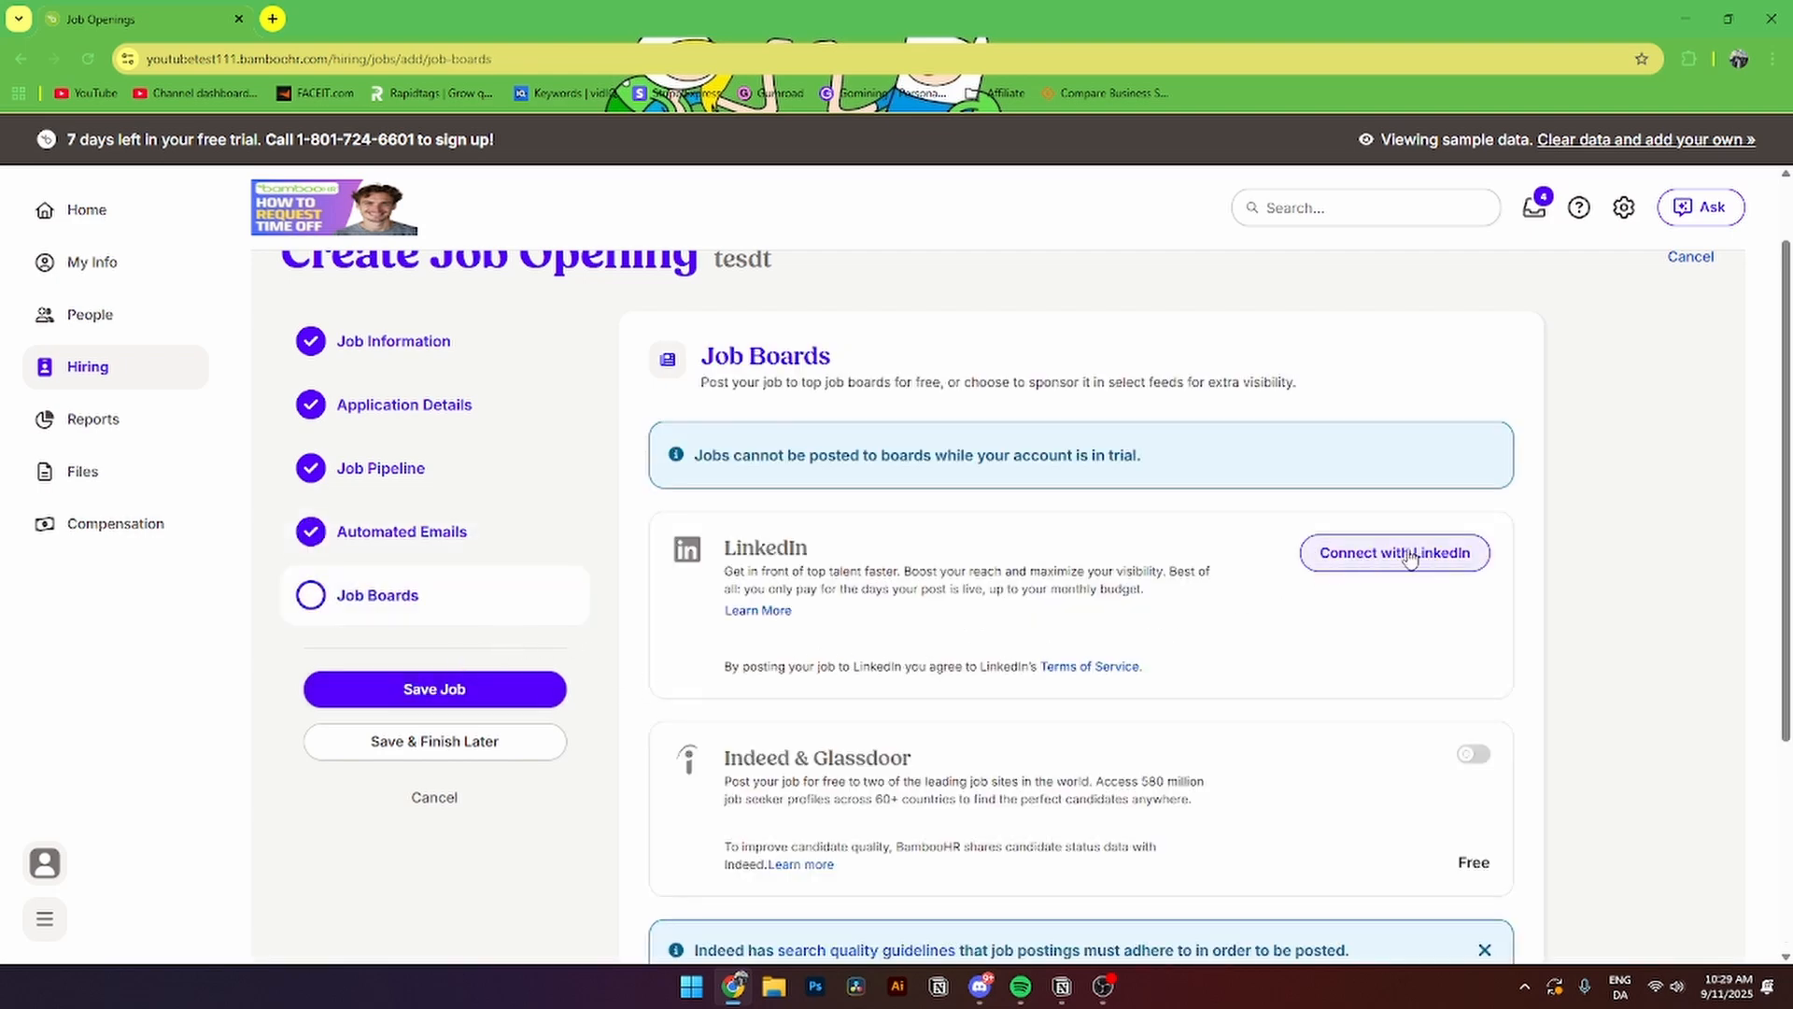
scroll(1281, 700, down, 2)
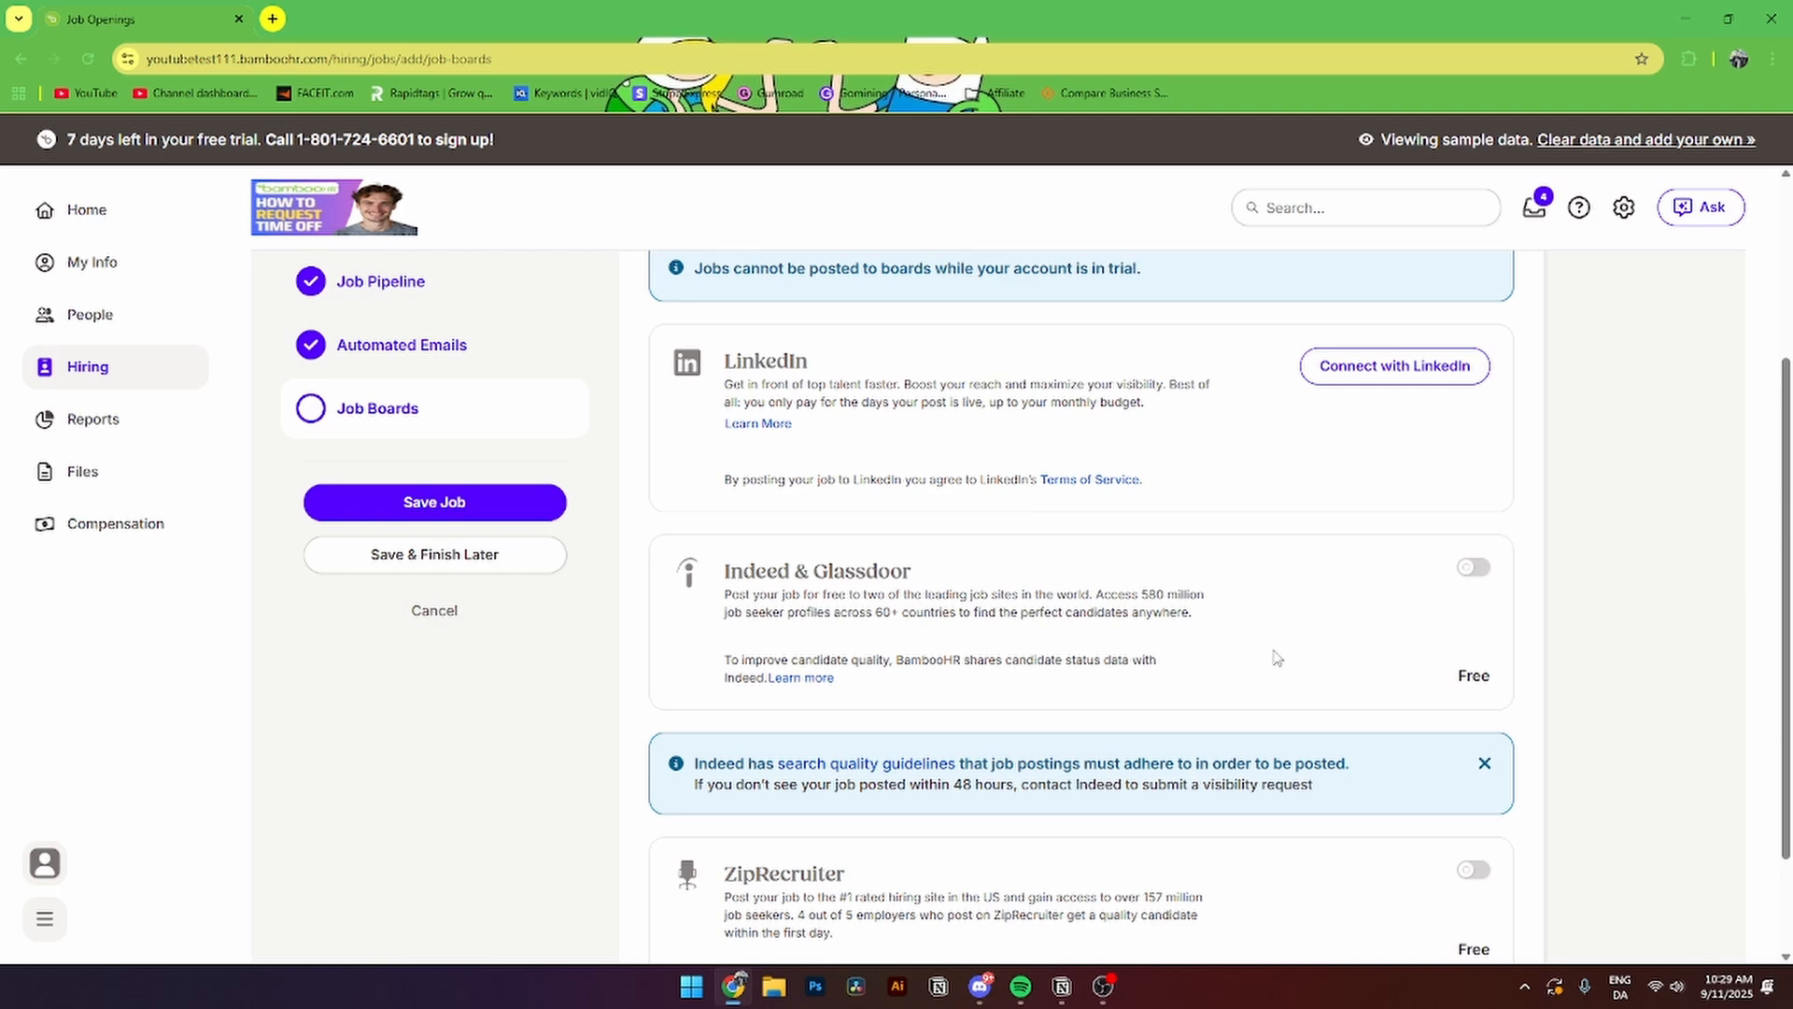
scroll(1277, 656, down, 1)
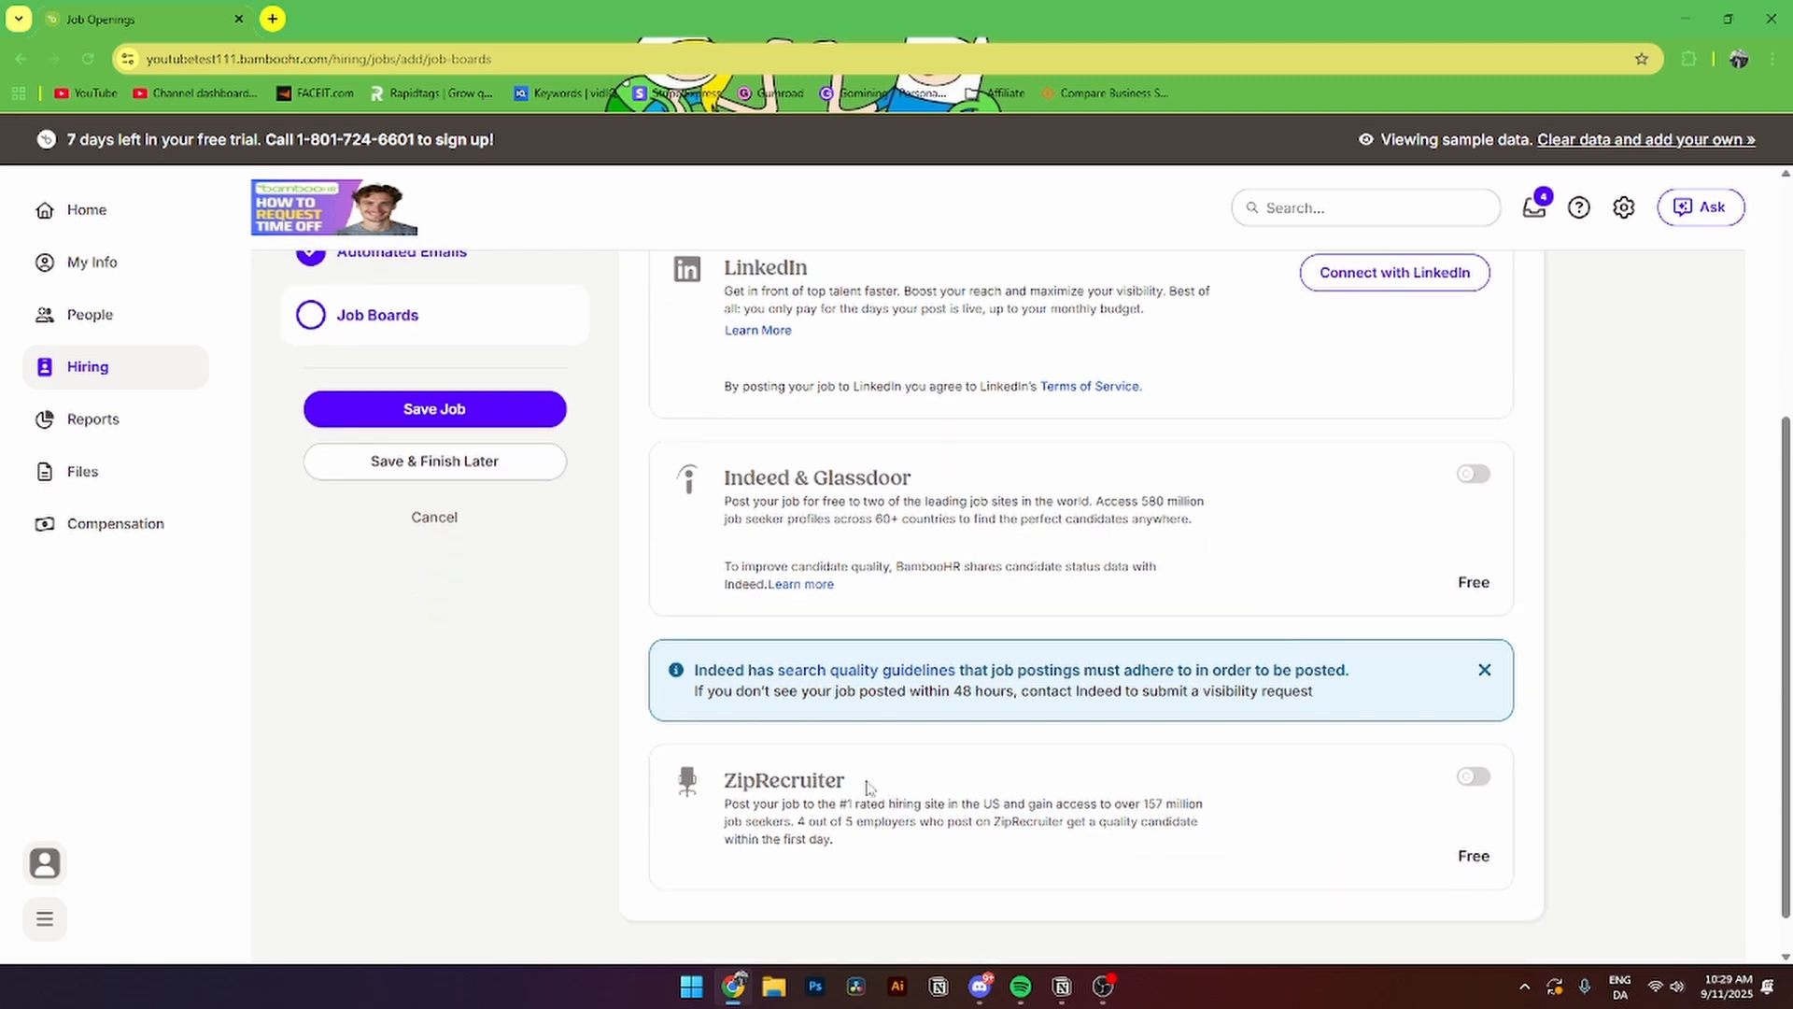
scroll(877, 785, up, 2)
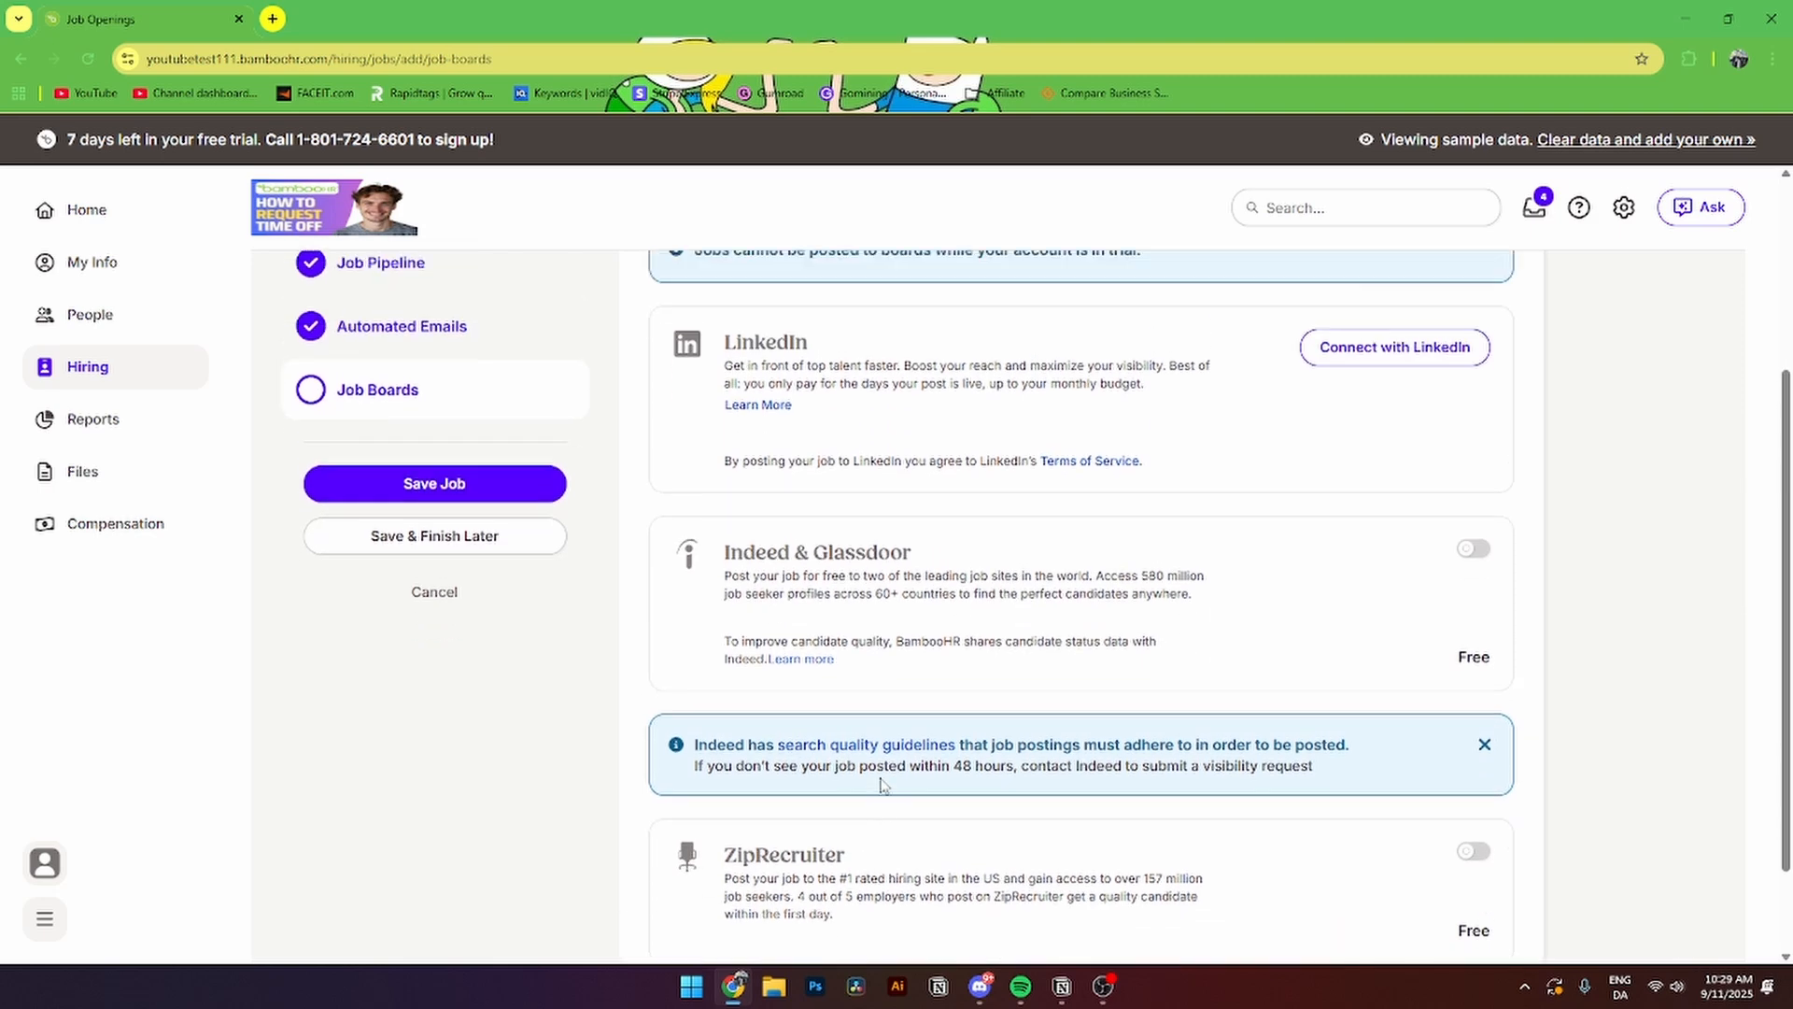
click(460, 605)
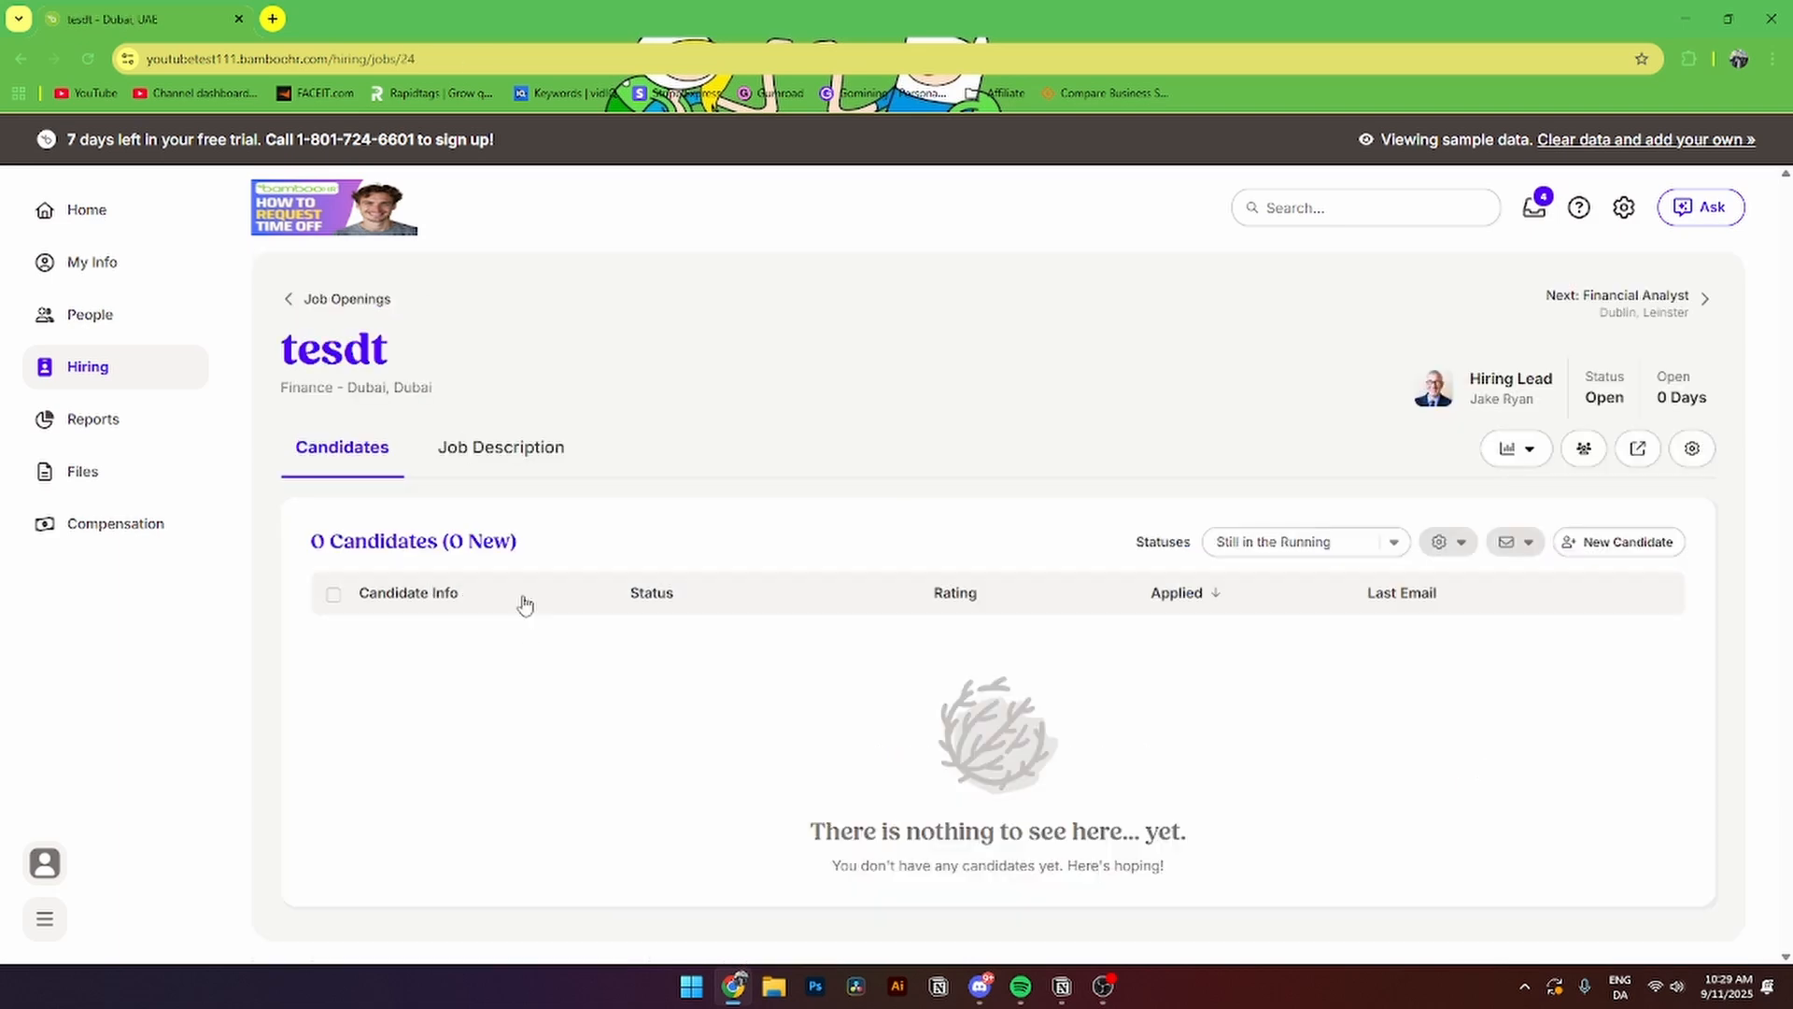
- Return to the Job Openings list, where tesdt shows as Open with 0 candidates
drag(310, 540, 521, 546)
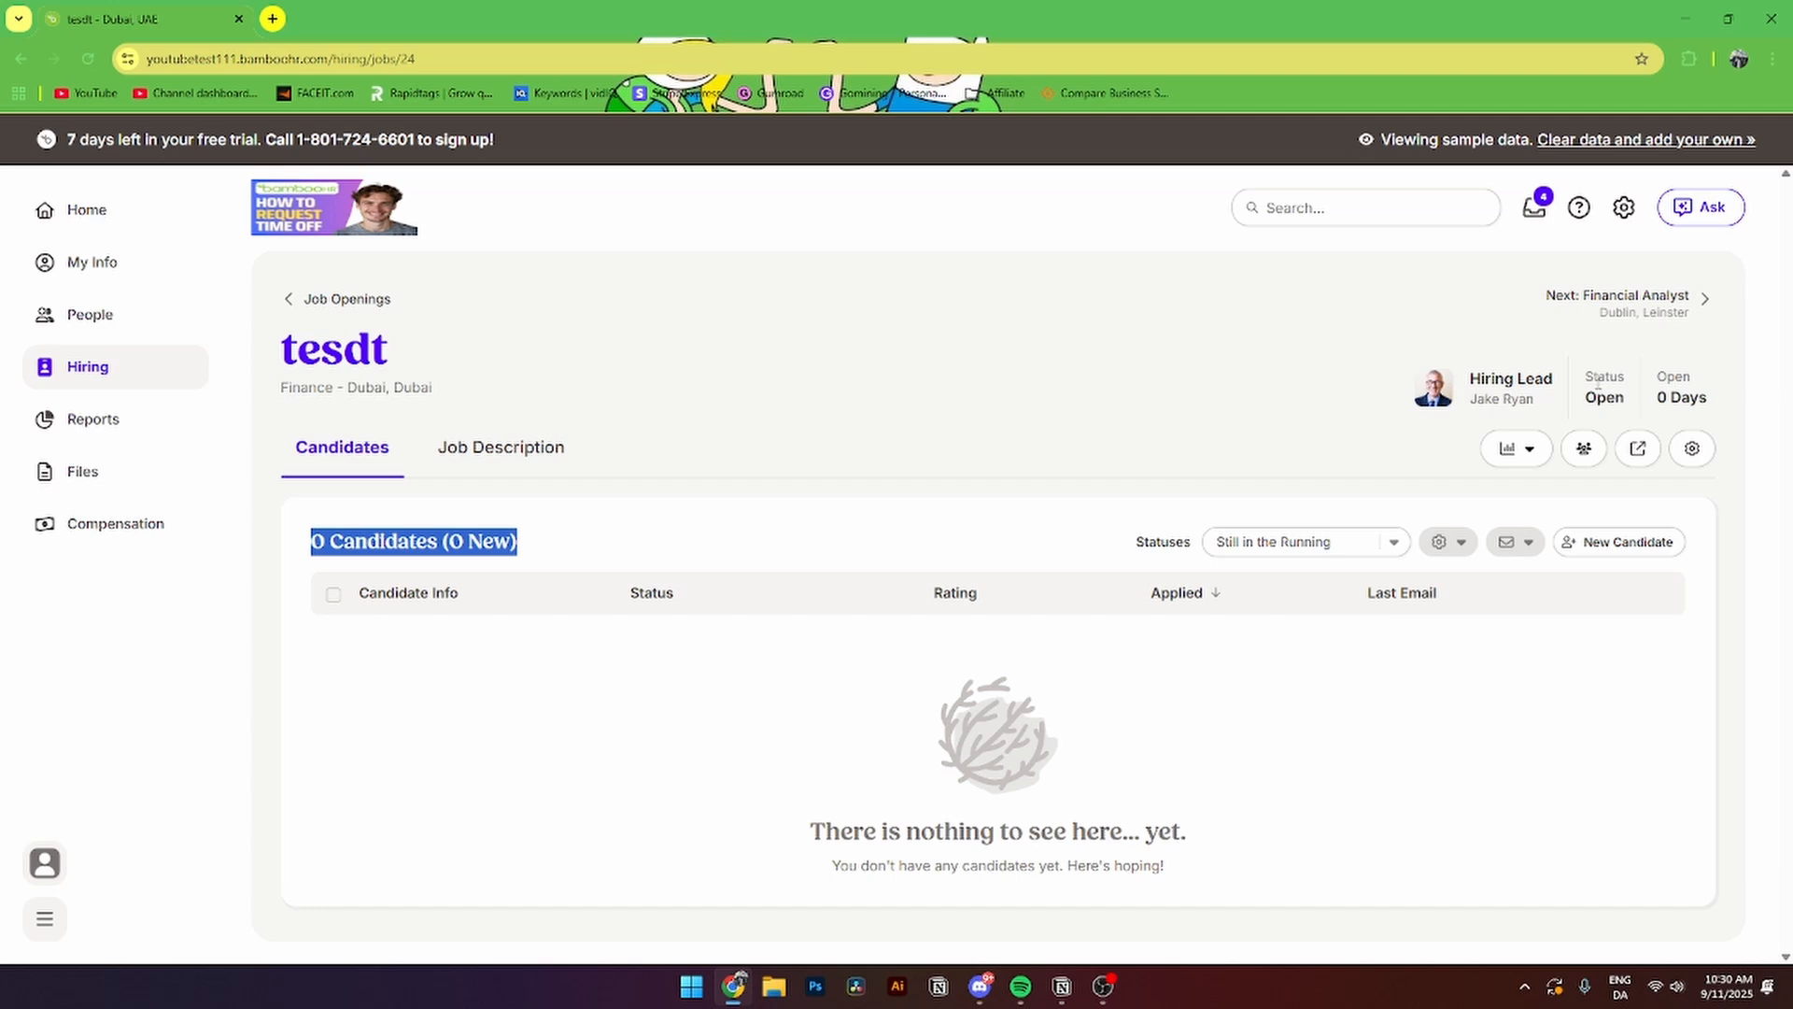
drag(1656, 372, 1716, 408)
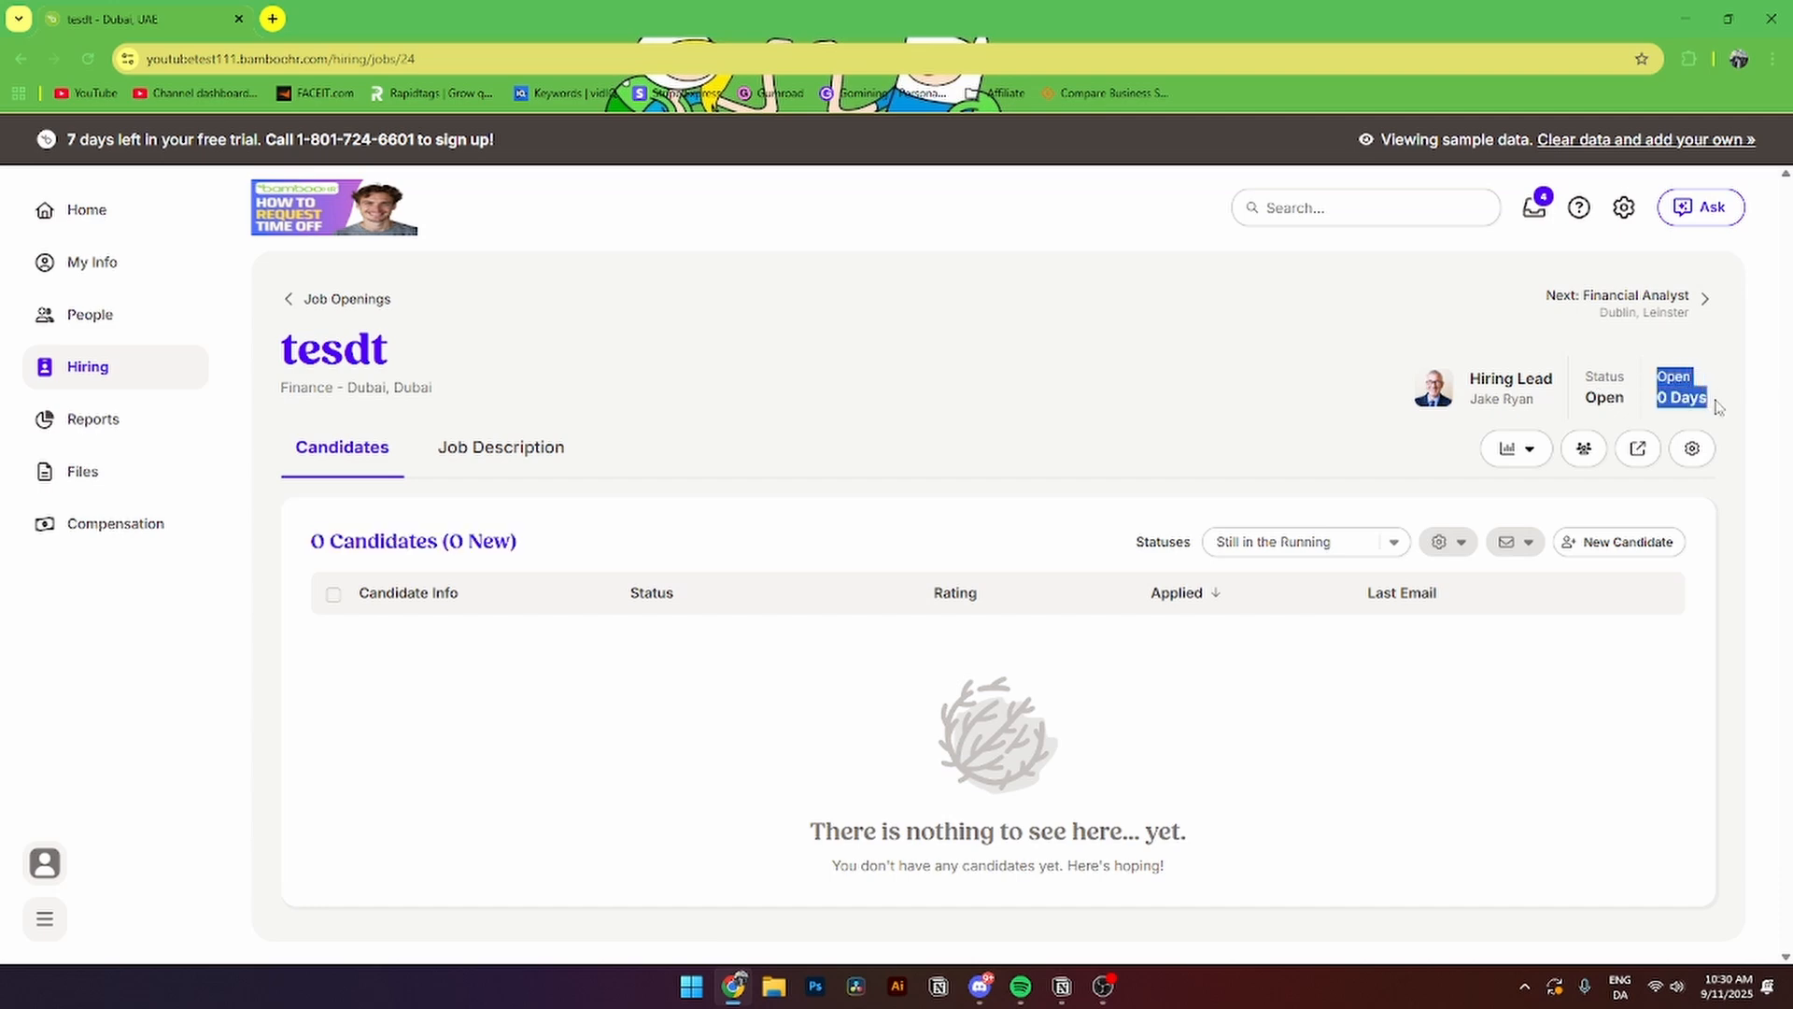
click(357, 305)
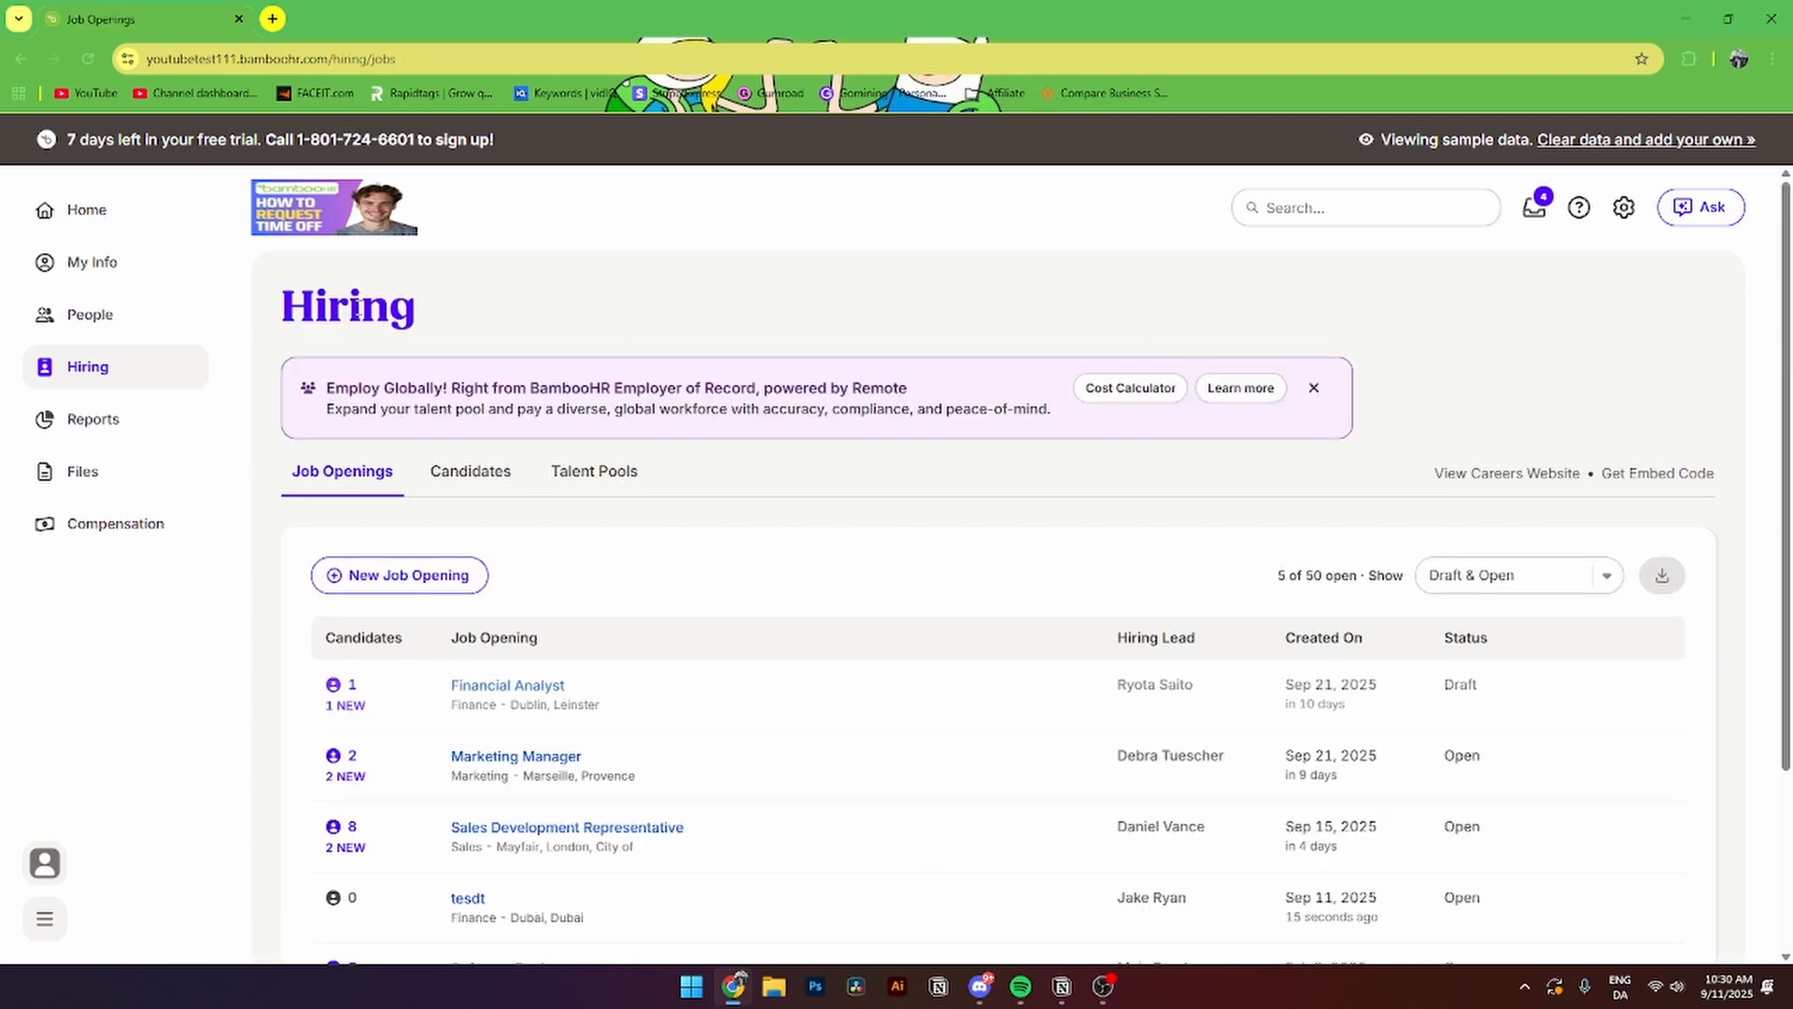